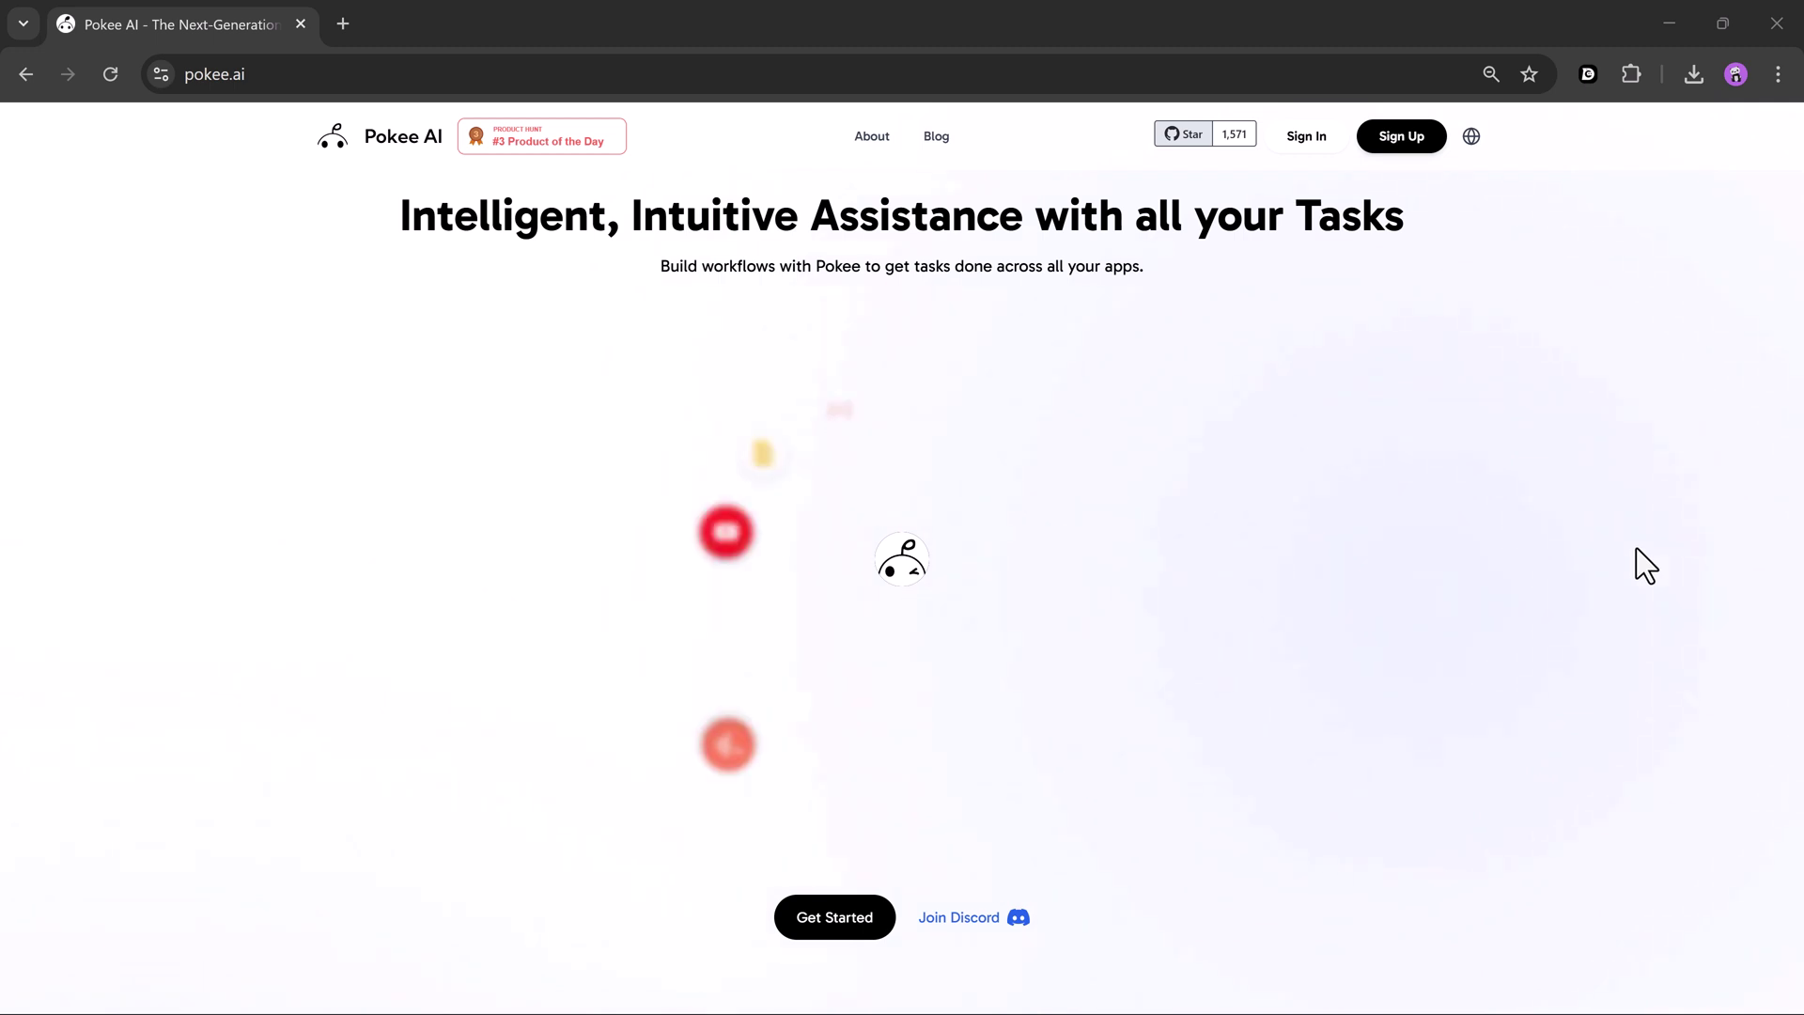
# Look through the Pokee AI home page, including its introduction, supported app integrations and upcoming integrations.
pyautogui.scroll(-2, 1636, 549)
pyautogui.scroll(-5, 1637, 549)
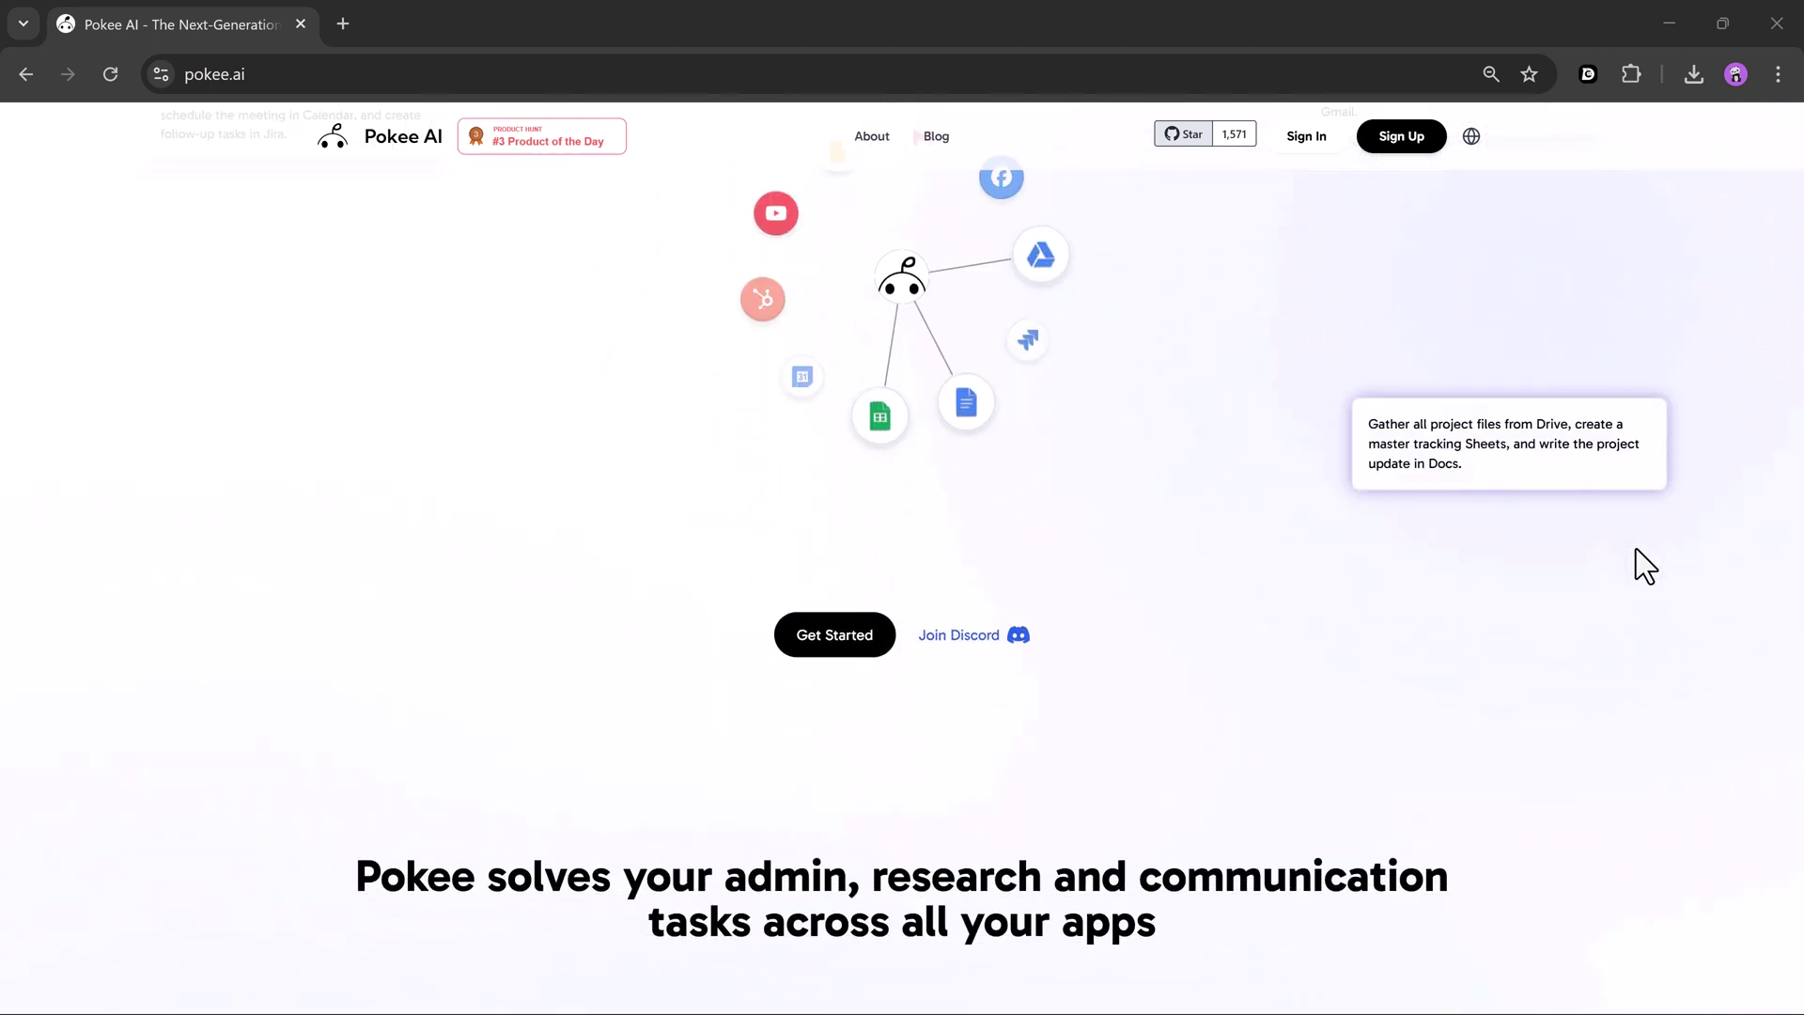
pyautogui.scroll(-4, 1634, 551)
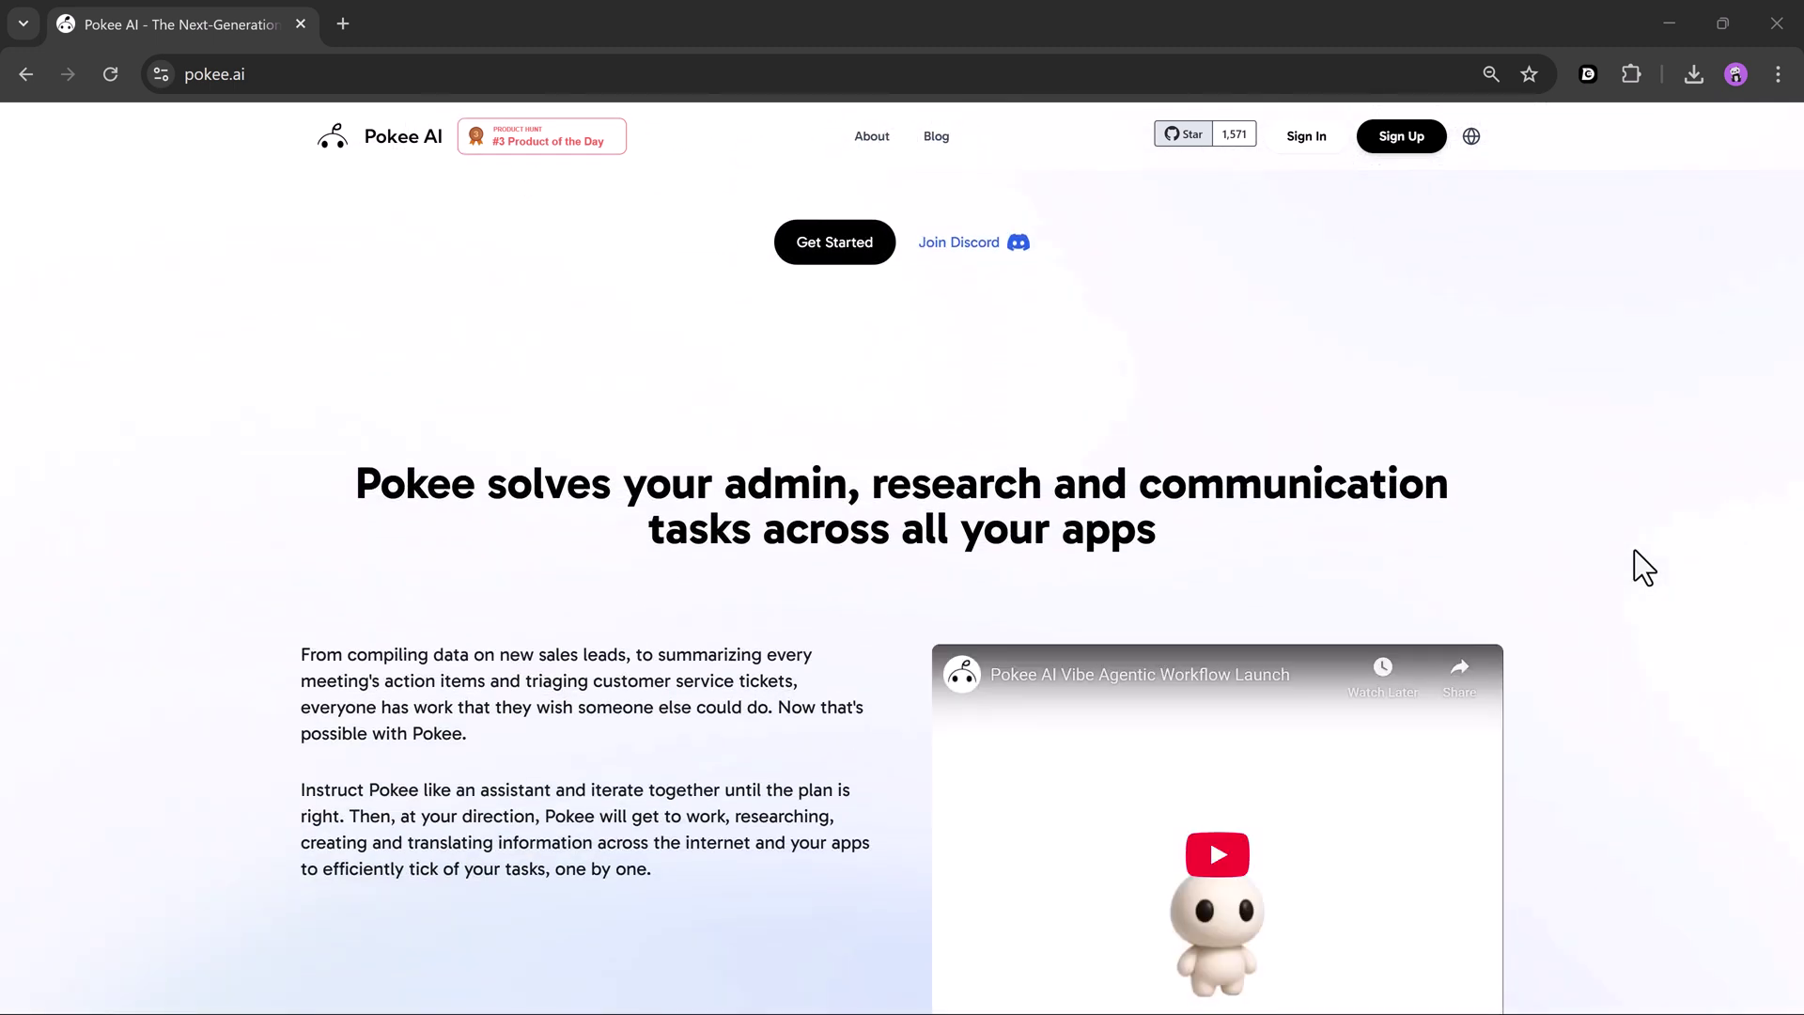
pyautogui.scroll(-6, 1631, 554)
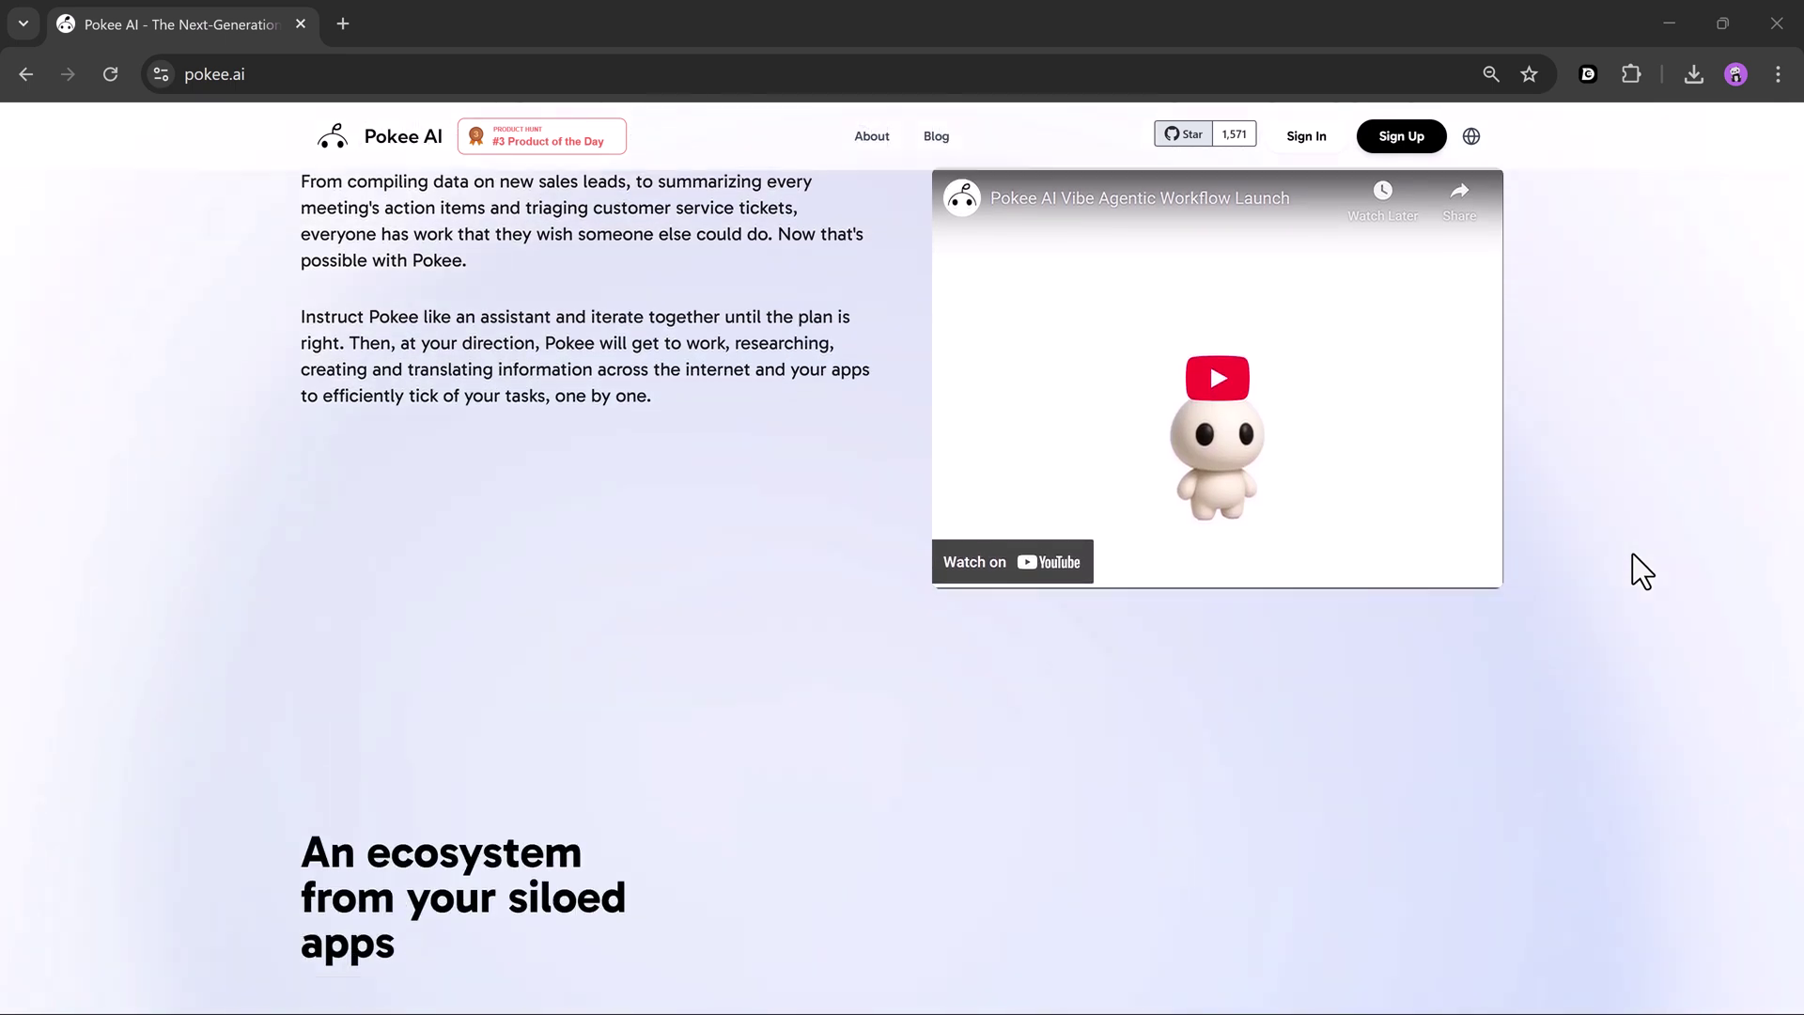
pyautogui.scroll(-3, 1632, 554)
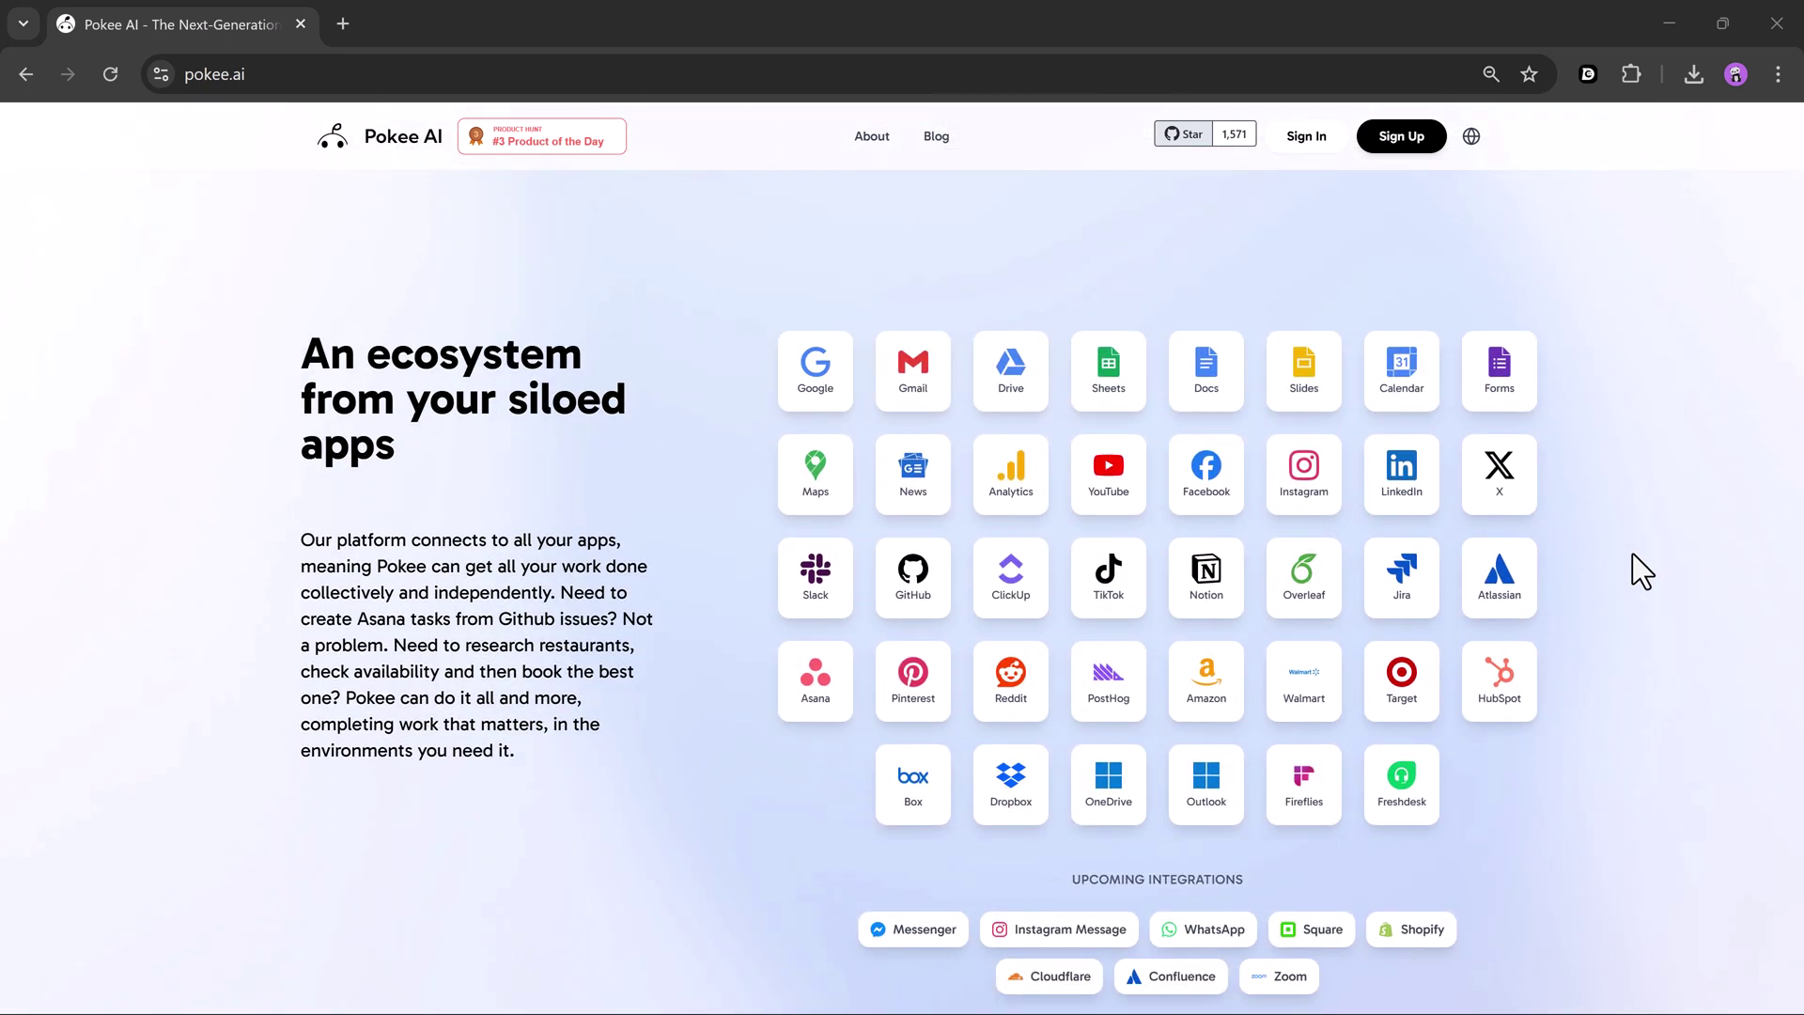
pyautogui.scroll(-6, 1633, 556)
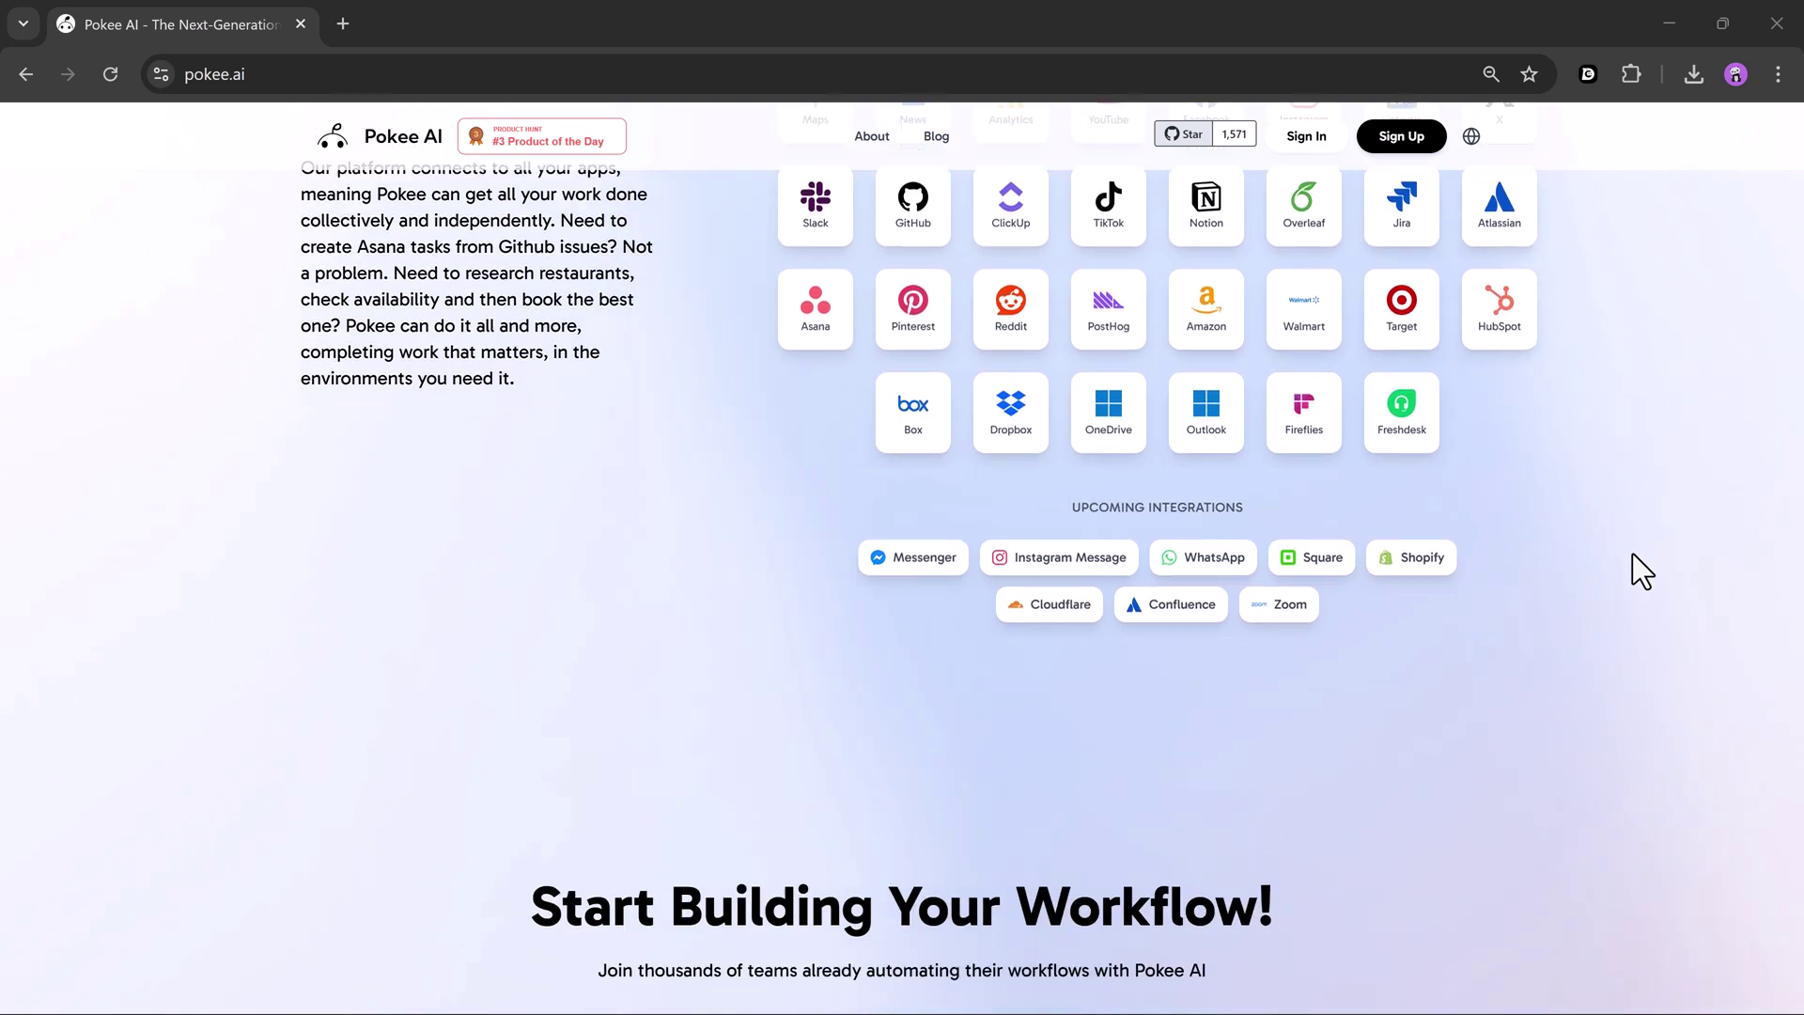
pyautogui.scroll(18, 1632, 555)
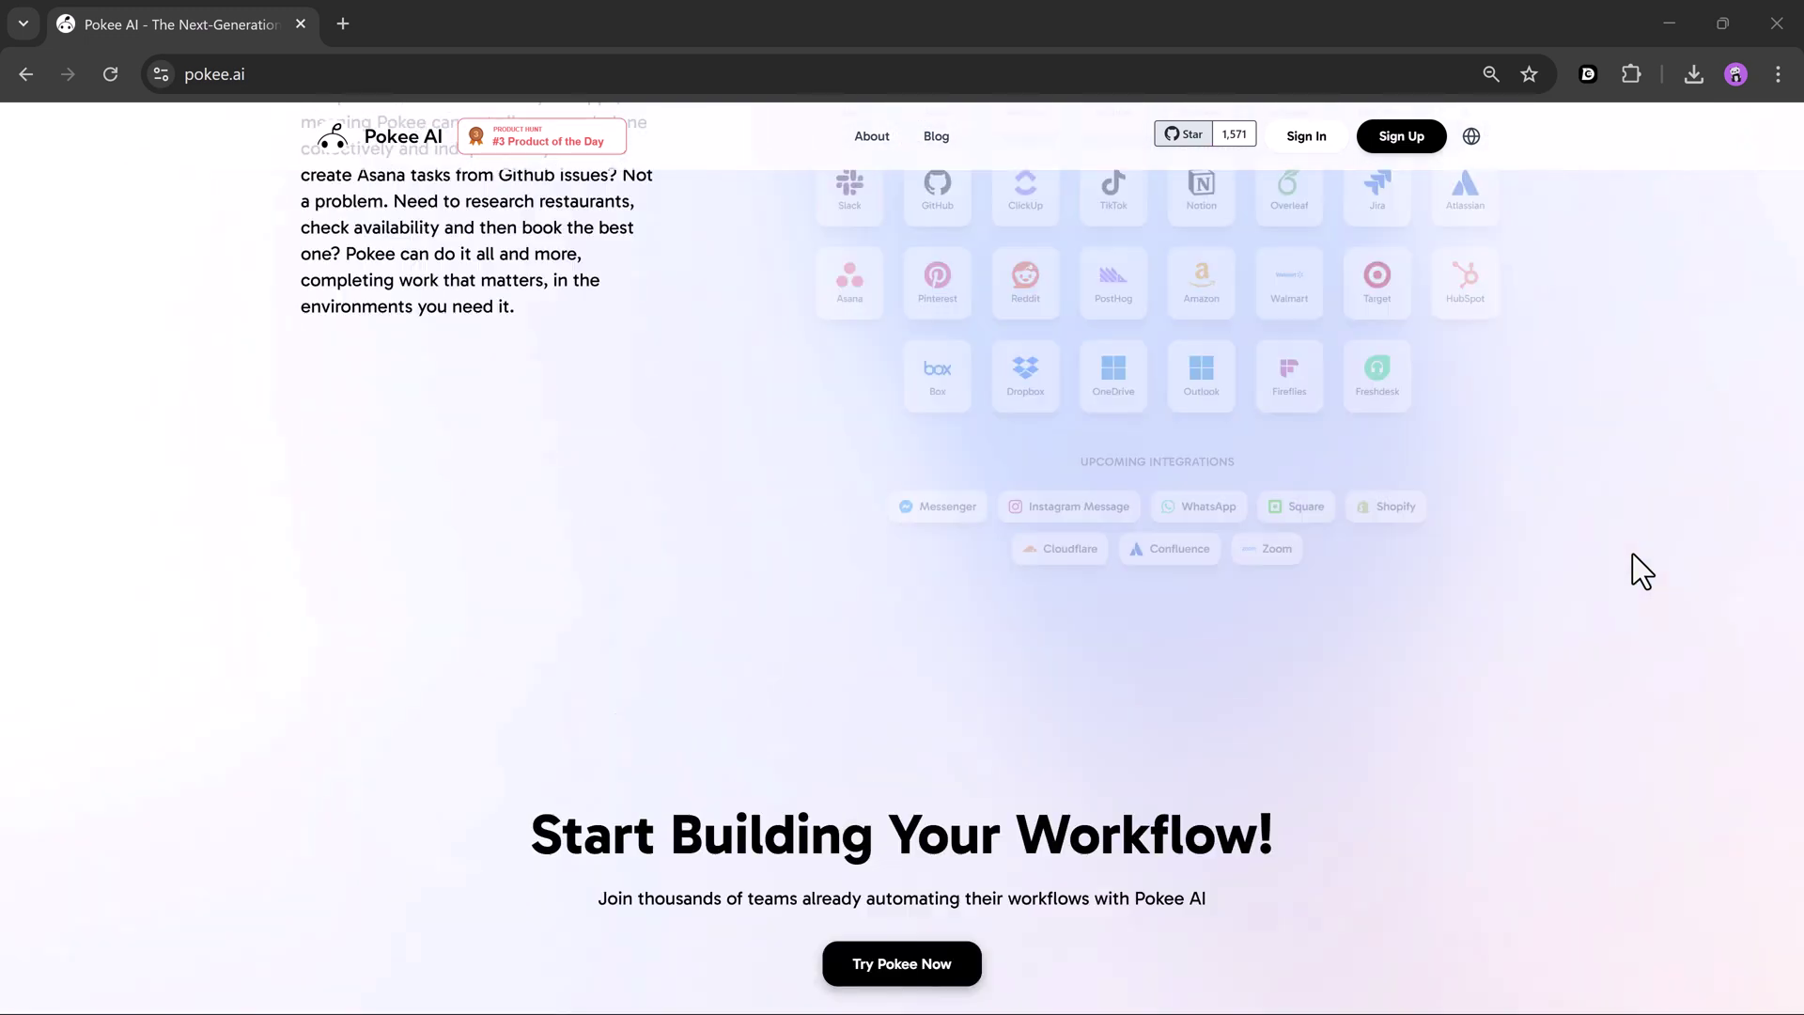
pyautogui.scroll(5, 1632, 554)
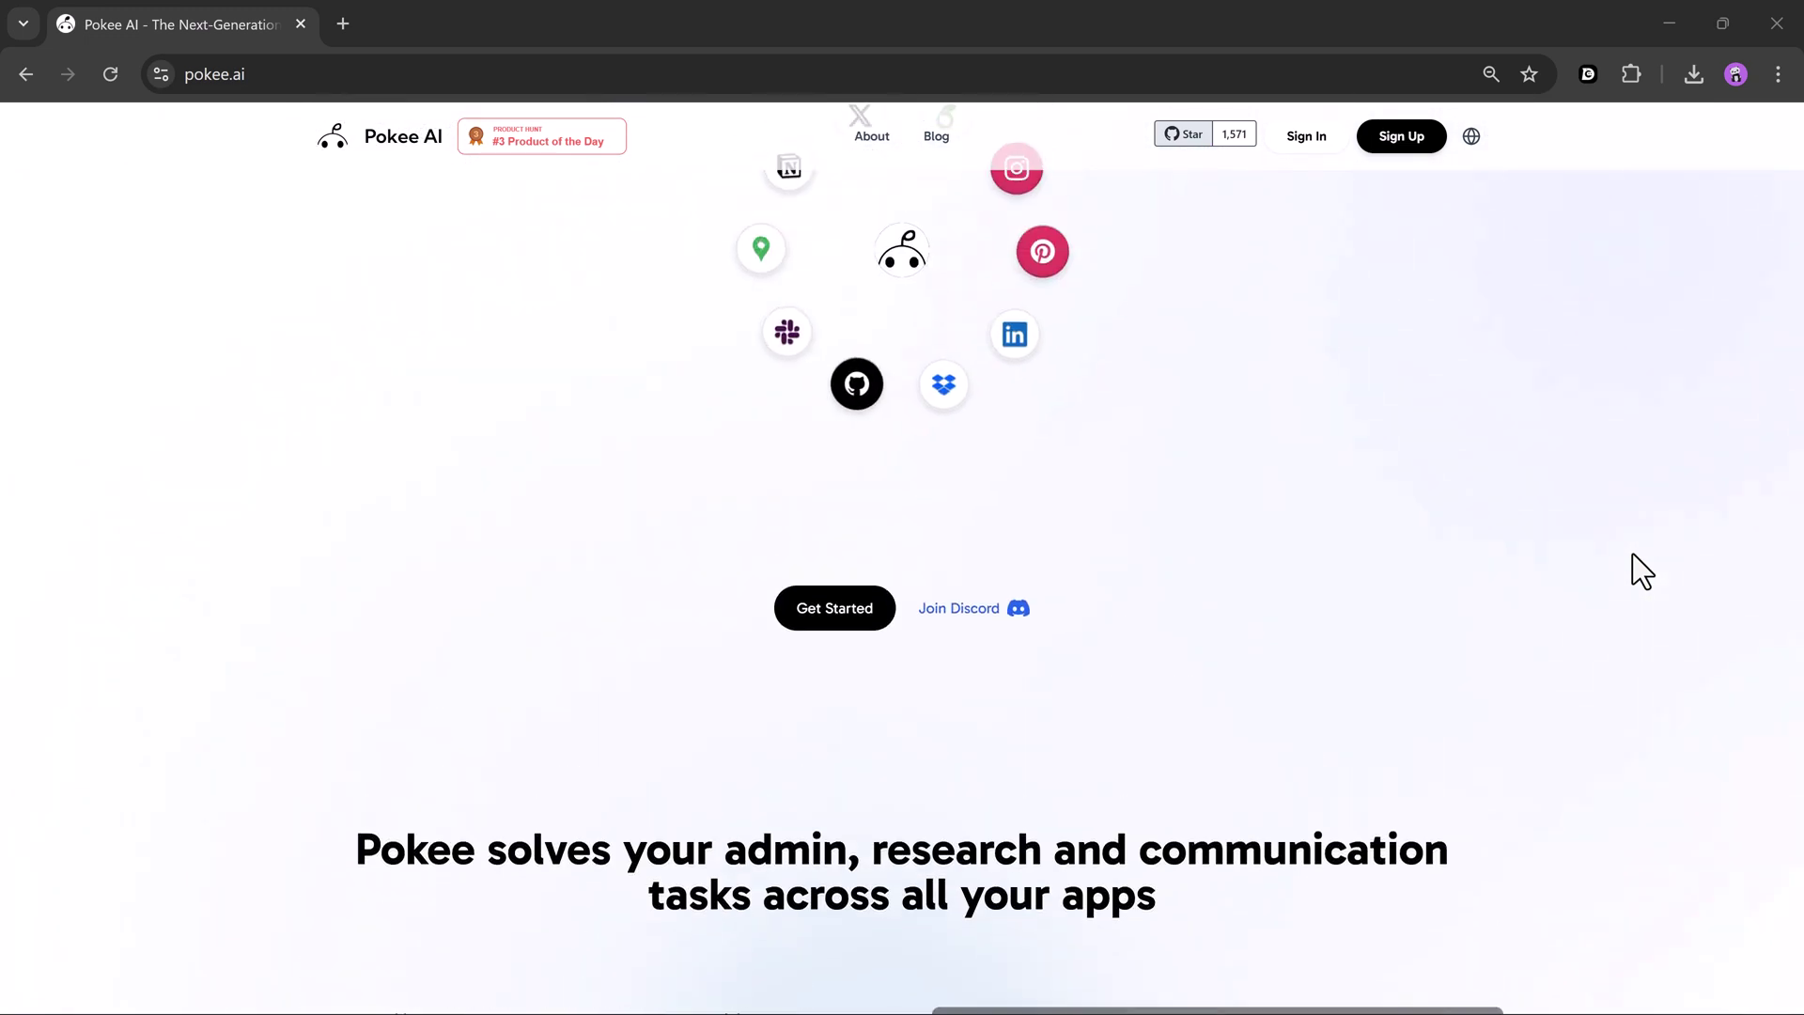
pyautogui.scroll(2, 1632, 554)
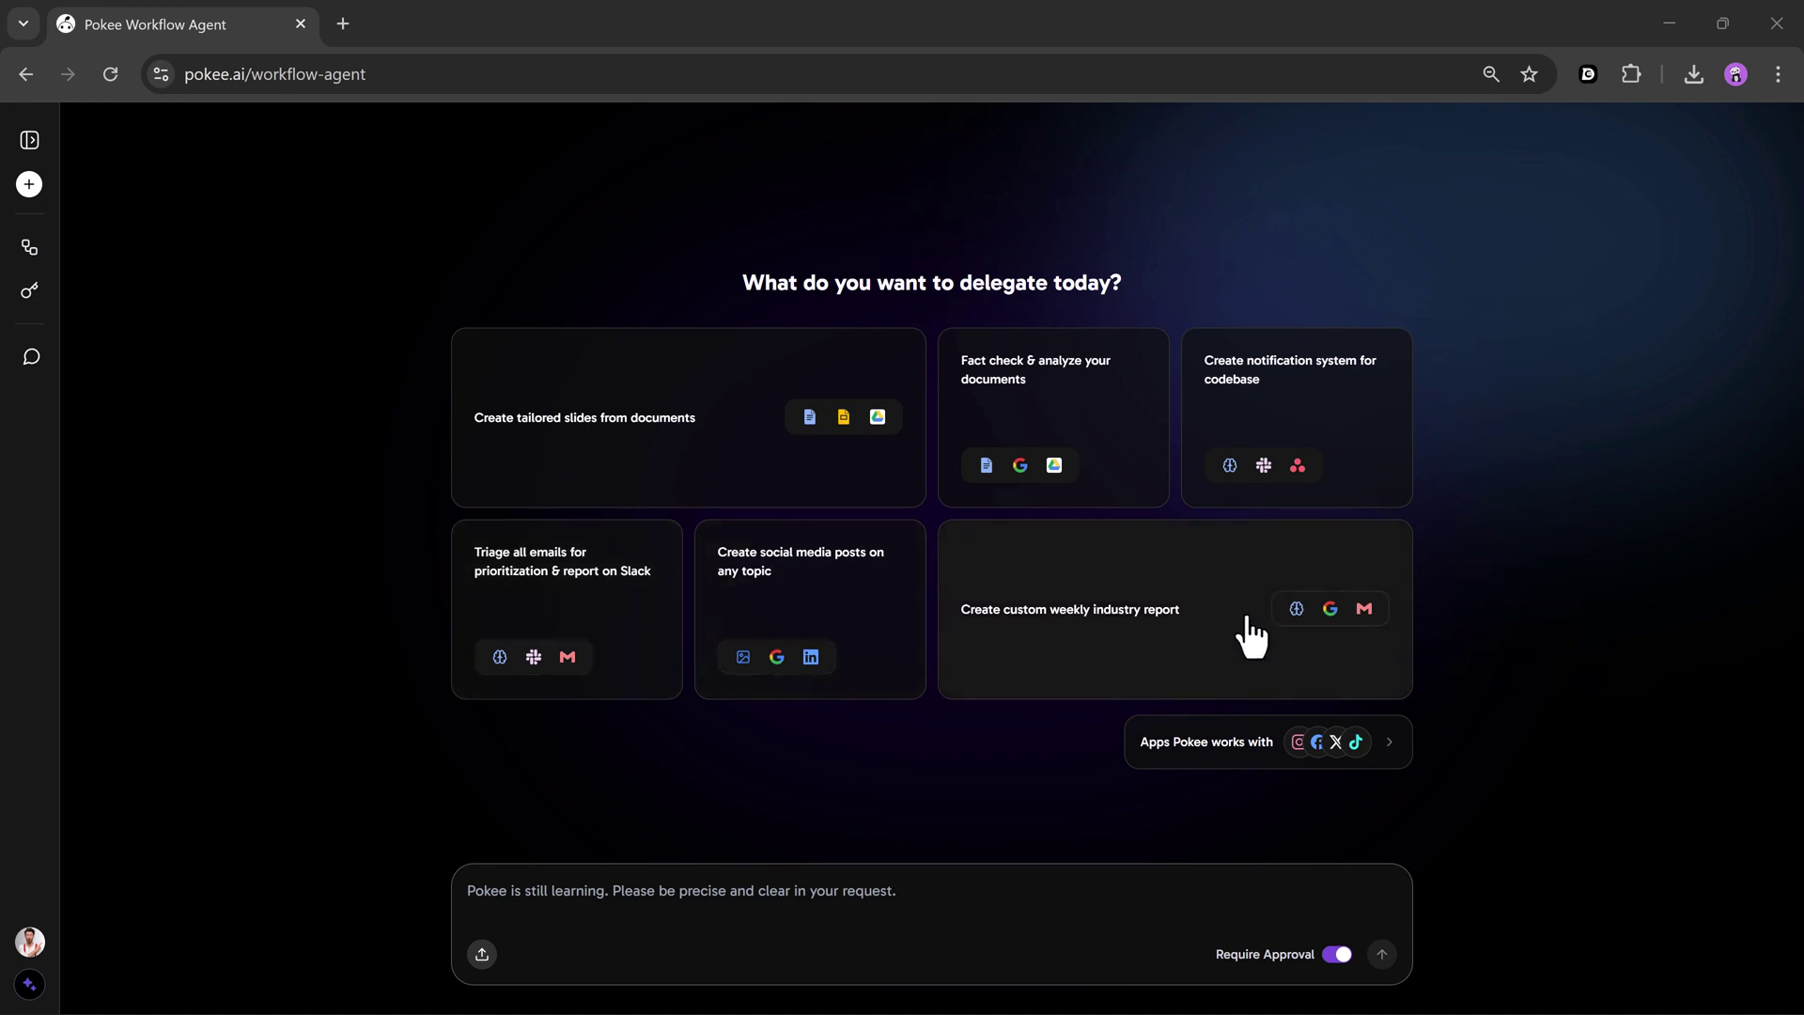
# Request research on the top 10 sustainable fashion trends for 2025, summarizing each with stats, and a polished blog draft in Google Docs.
pyautogui.click(808, 898)
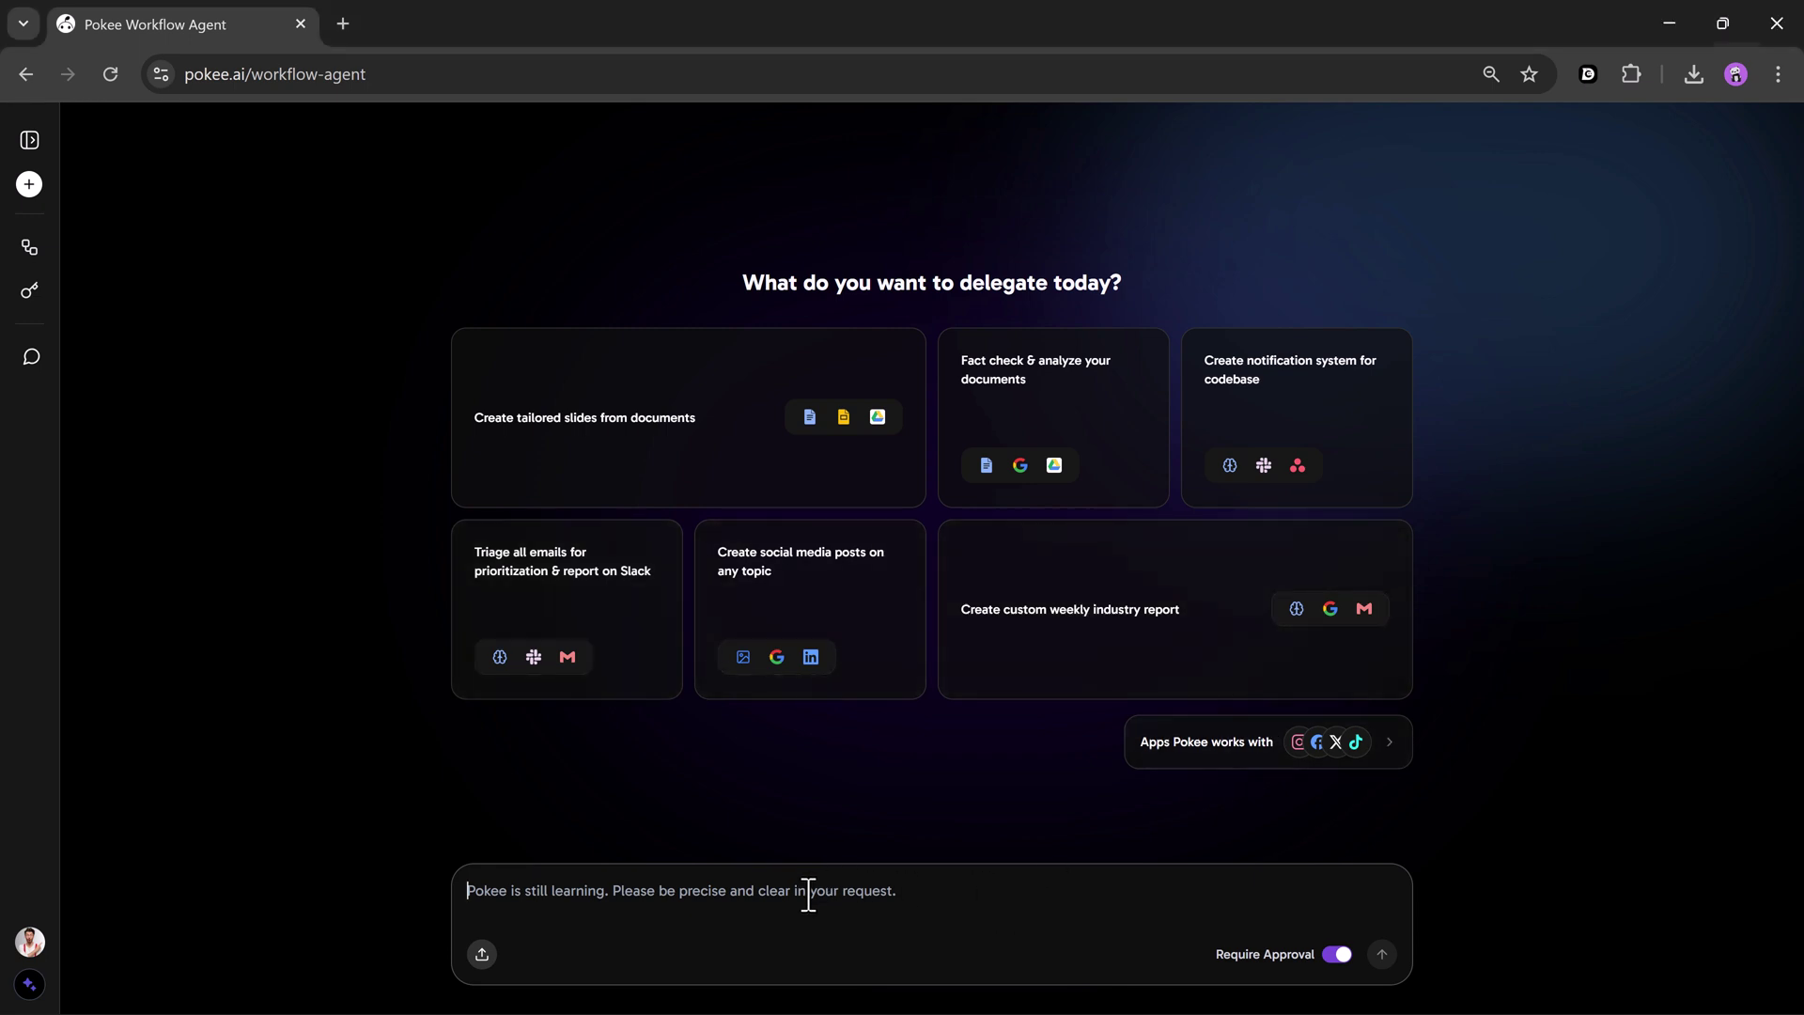
pyautogui.write('Research the top 10 sustainable fashion trends for 2025, summarize each trend with stats, and create a polished blog draft in Google Docs')
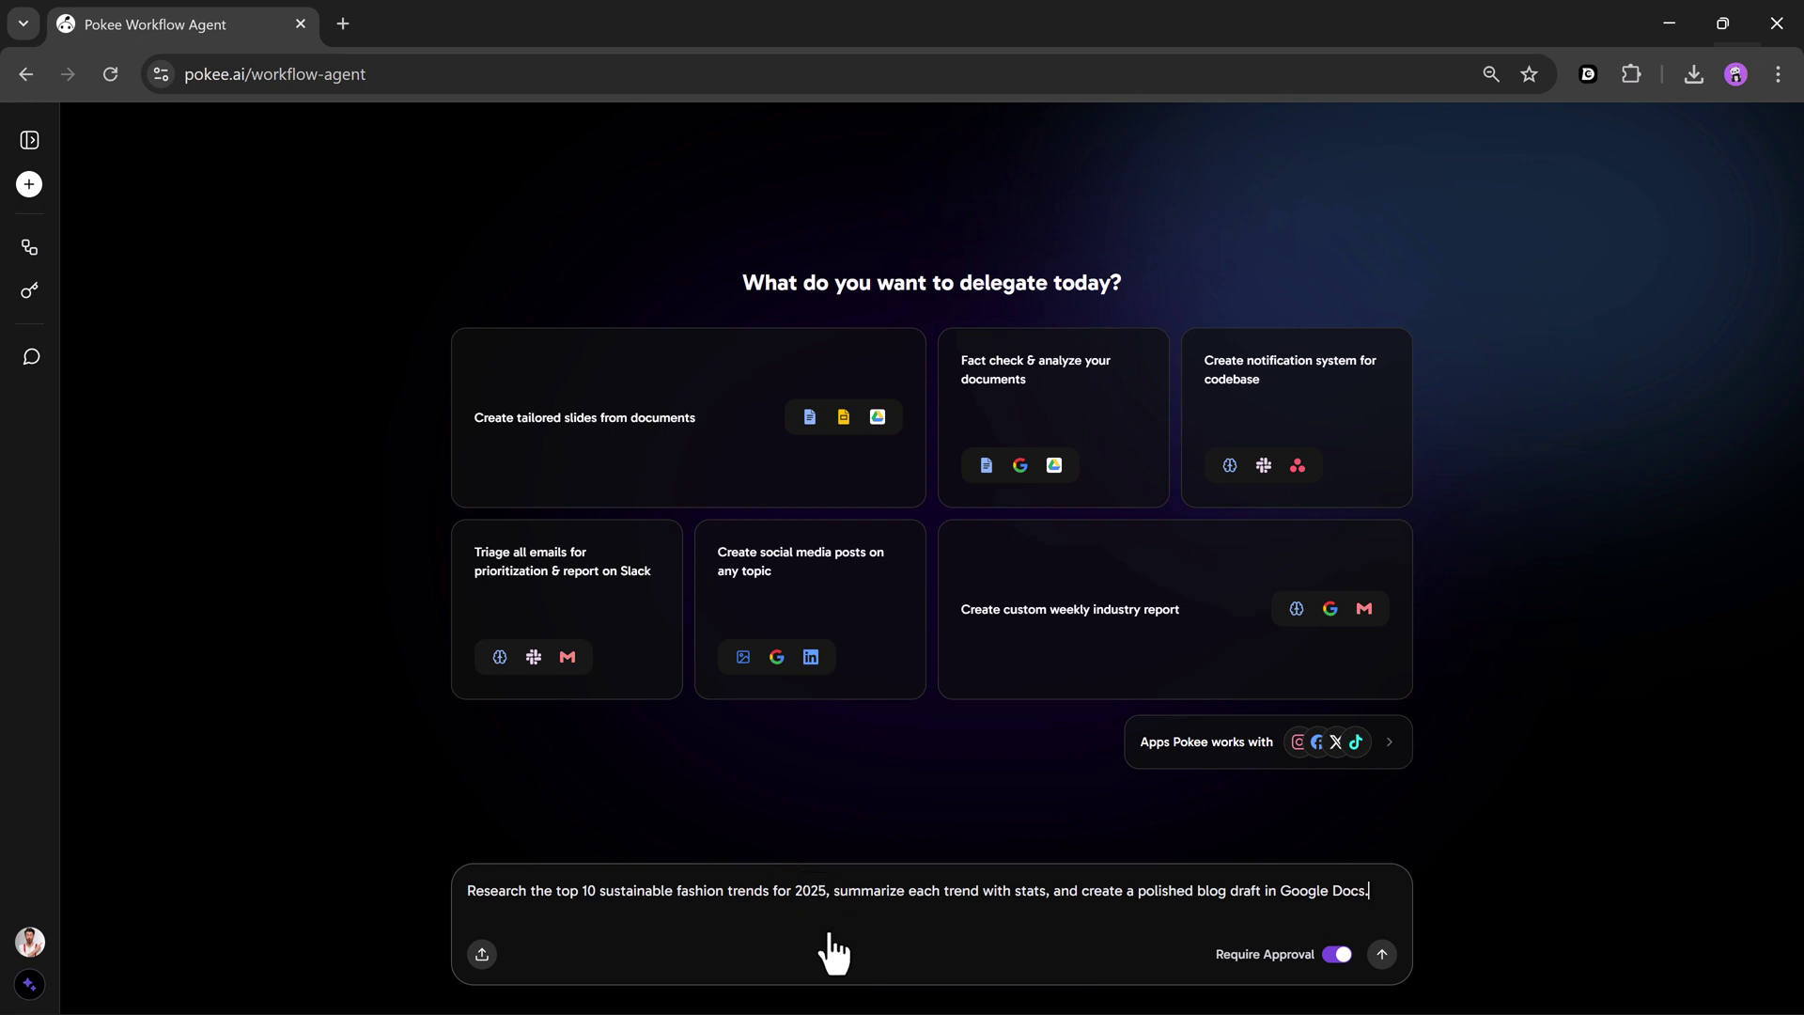
pyautogui.click(1381, 953)
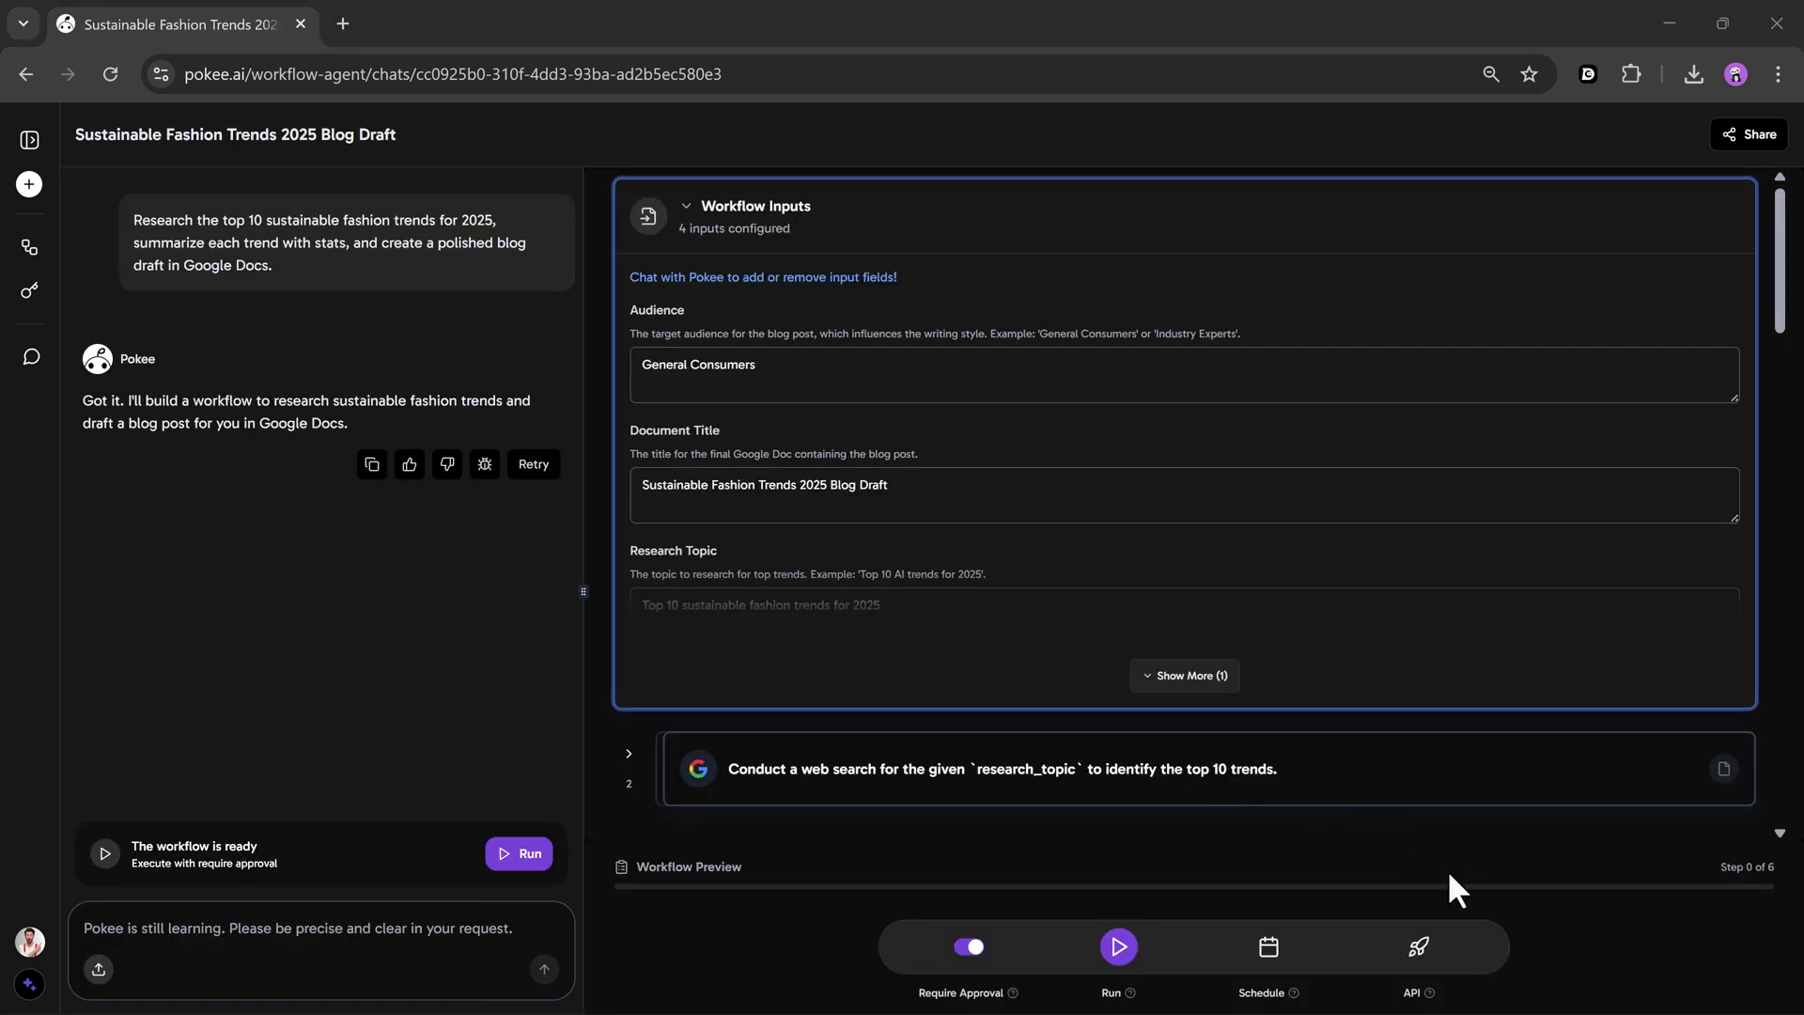
# Run the generated blog draft workflow and grant it access to Google Docs through the Google connection.
pyautogui.click(827, 364)
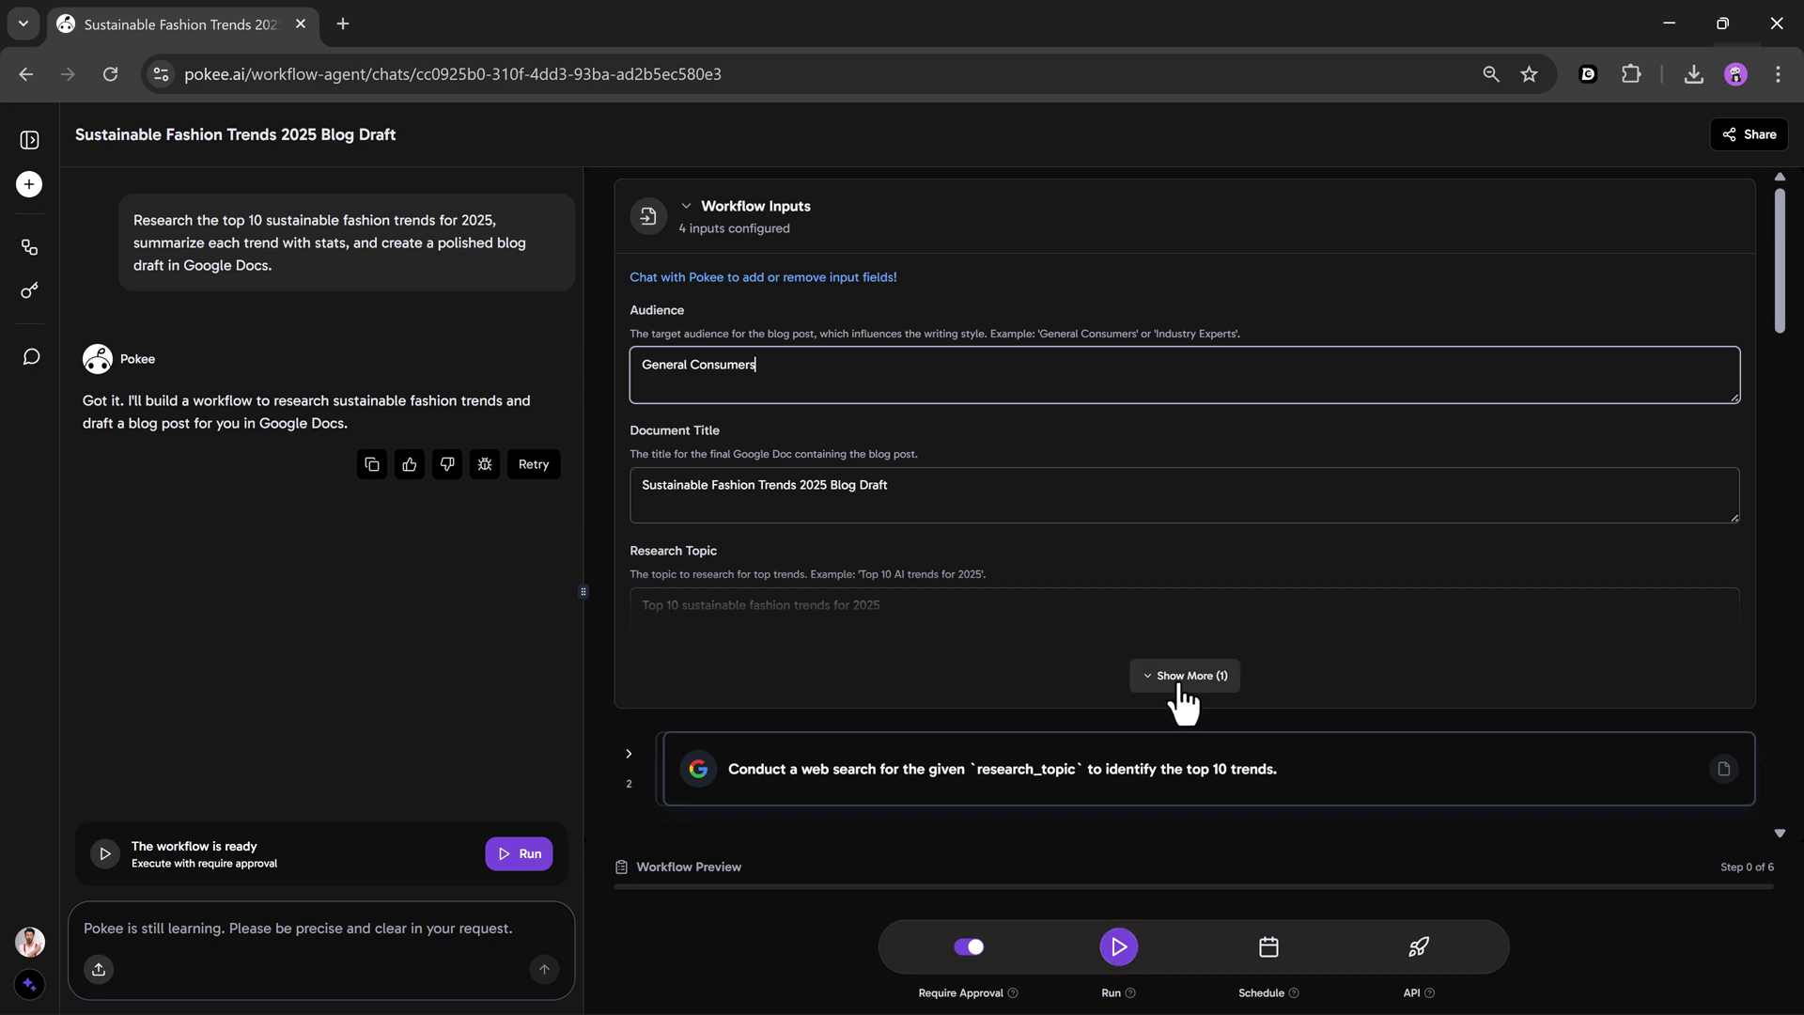
pyautogui.click(1119, 947)
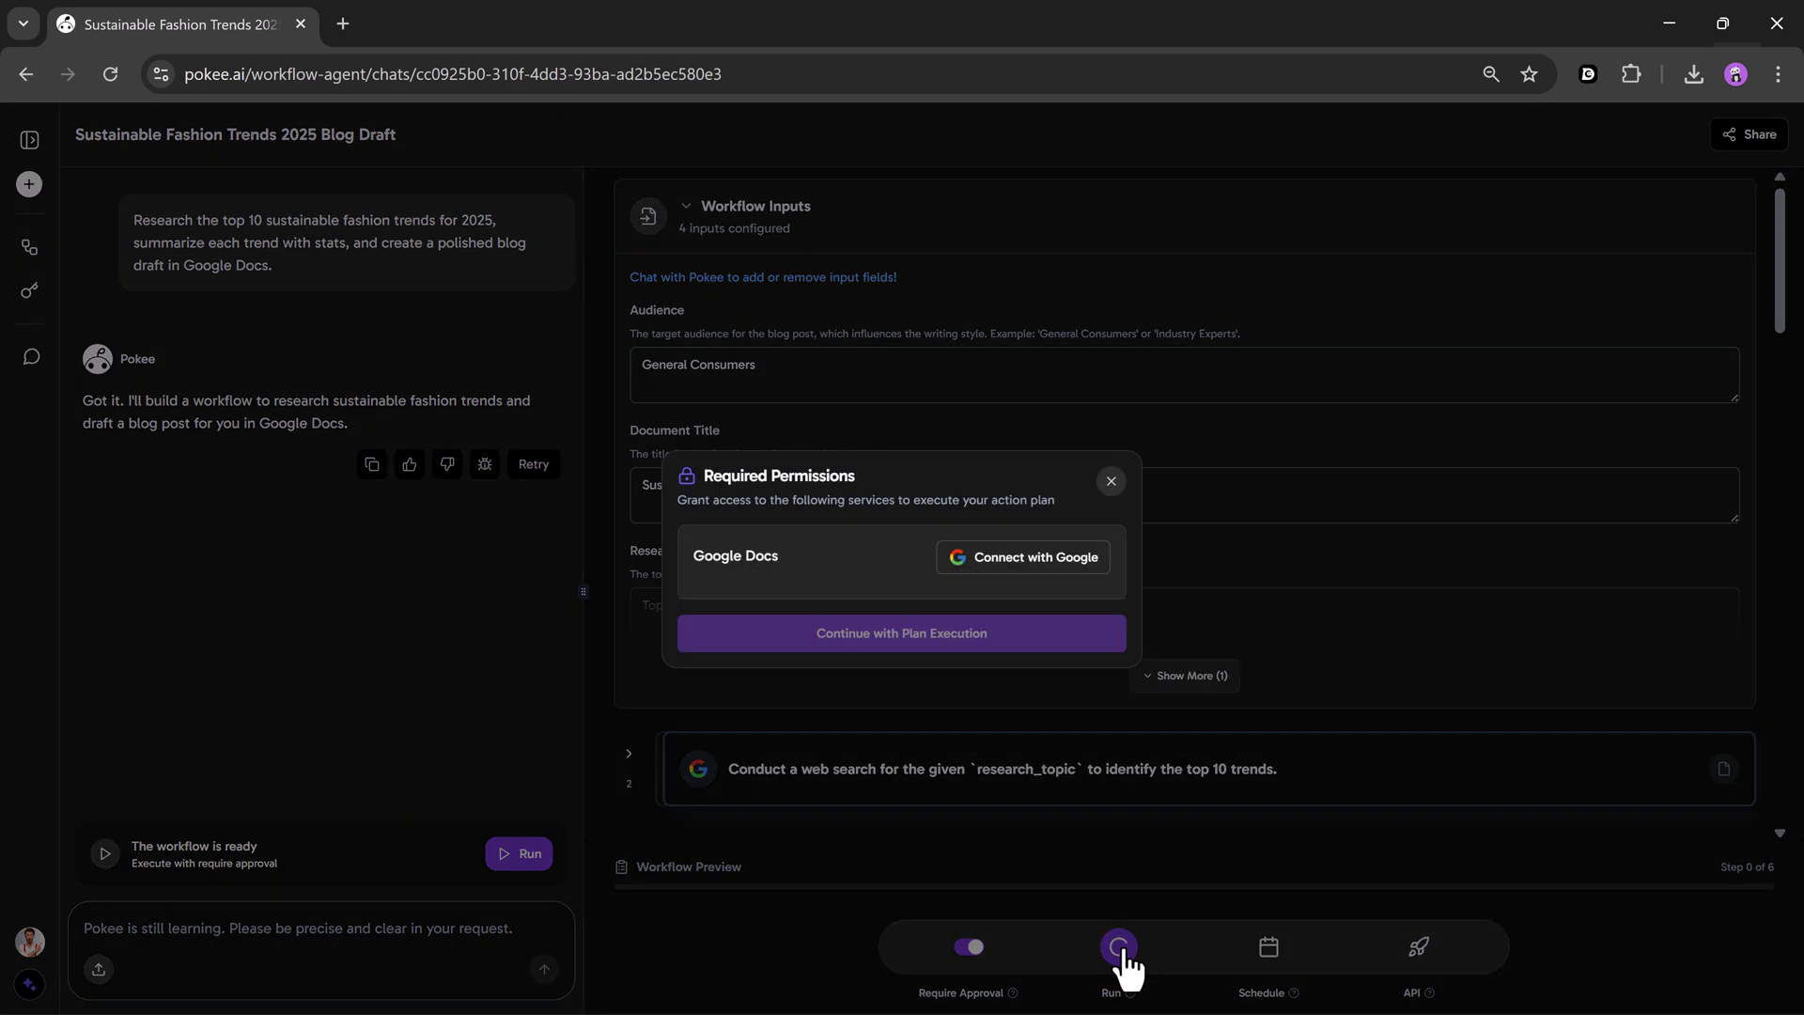
pyautogui.click(1049, 573)
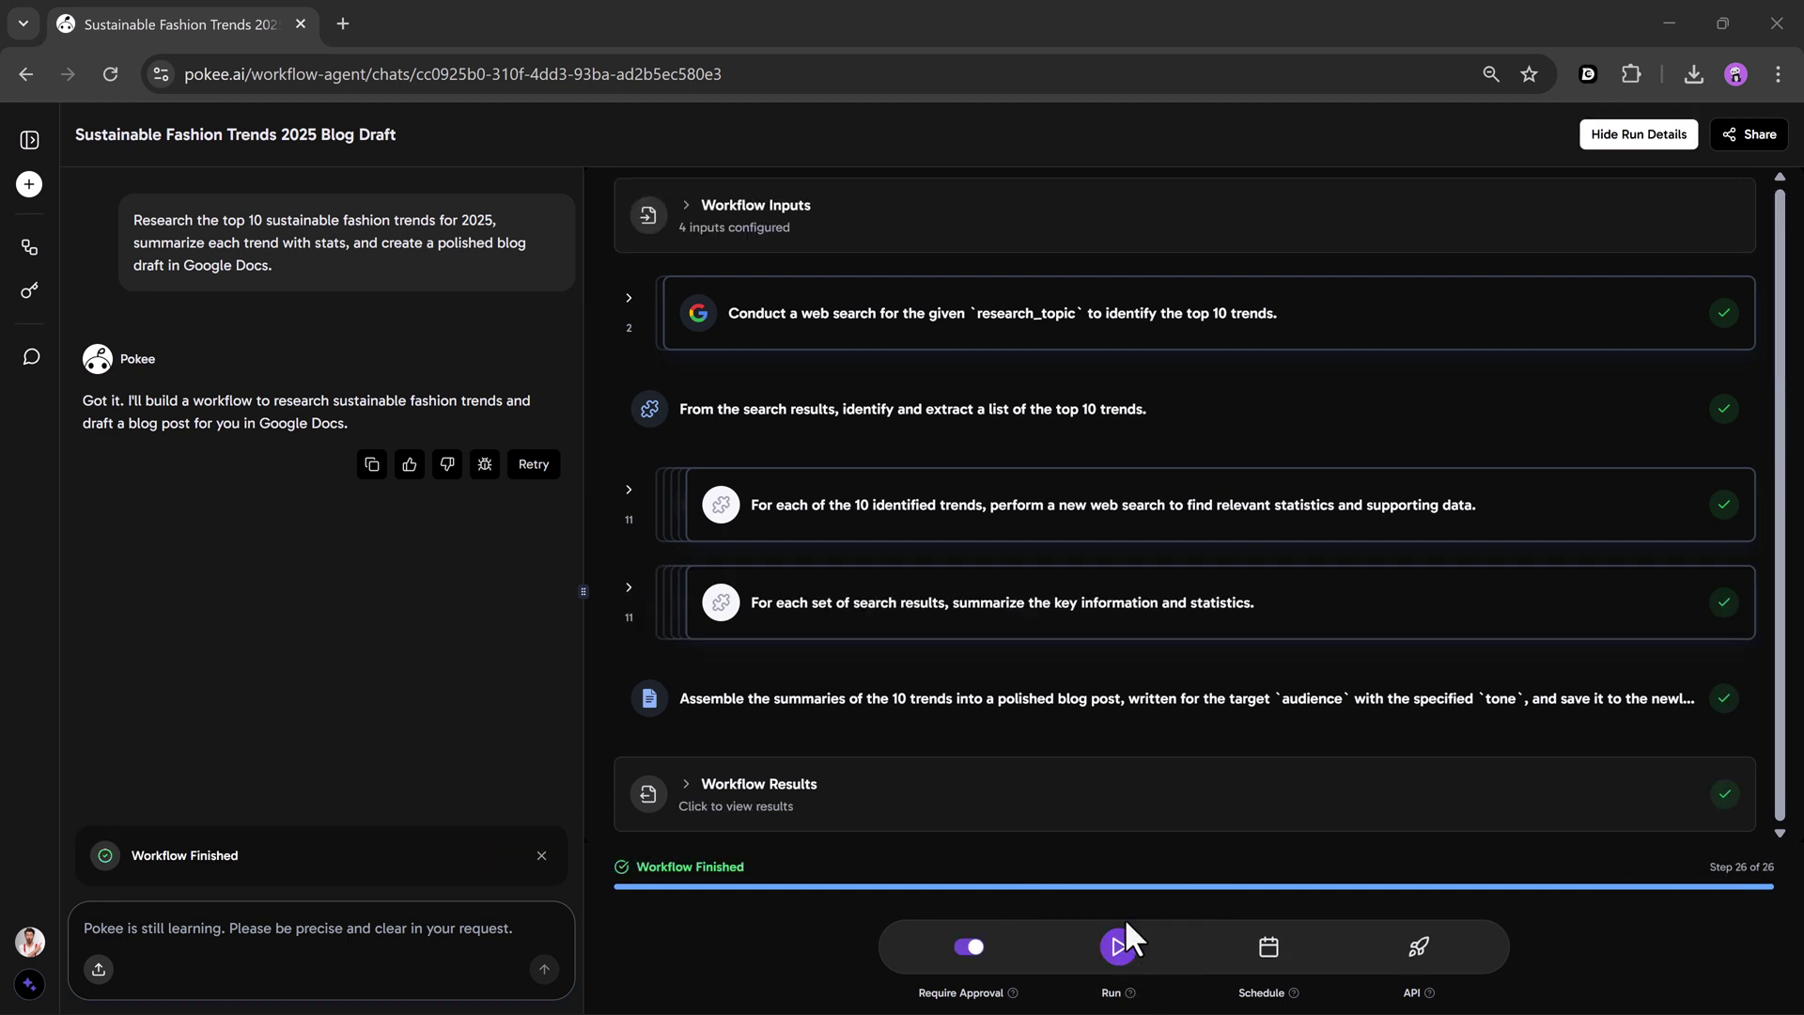
# Open the workflow's result in Google Docs and examine the blog draft's trend sections, conclusion and bibliography.
pyautogui.click(796, 805)
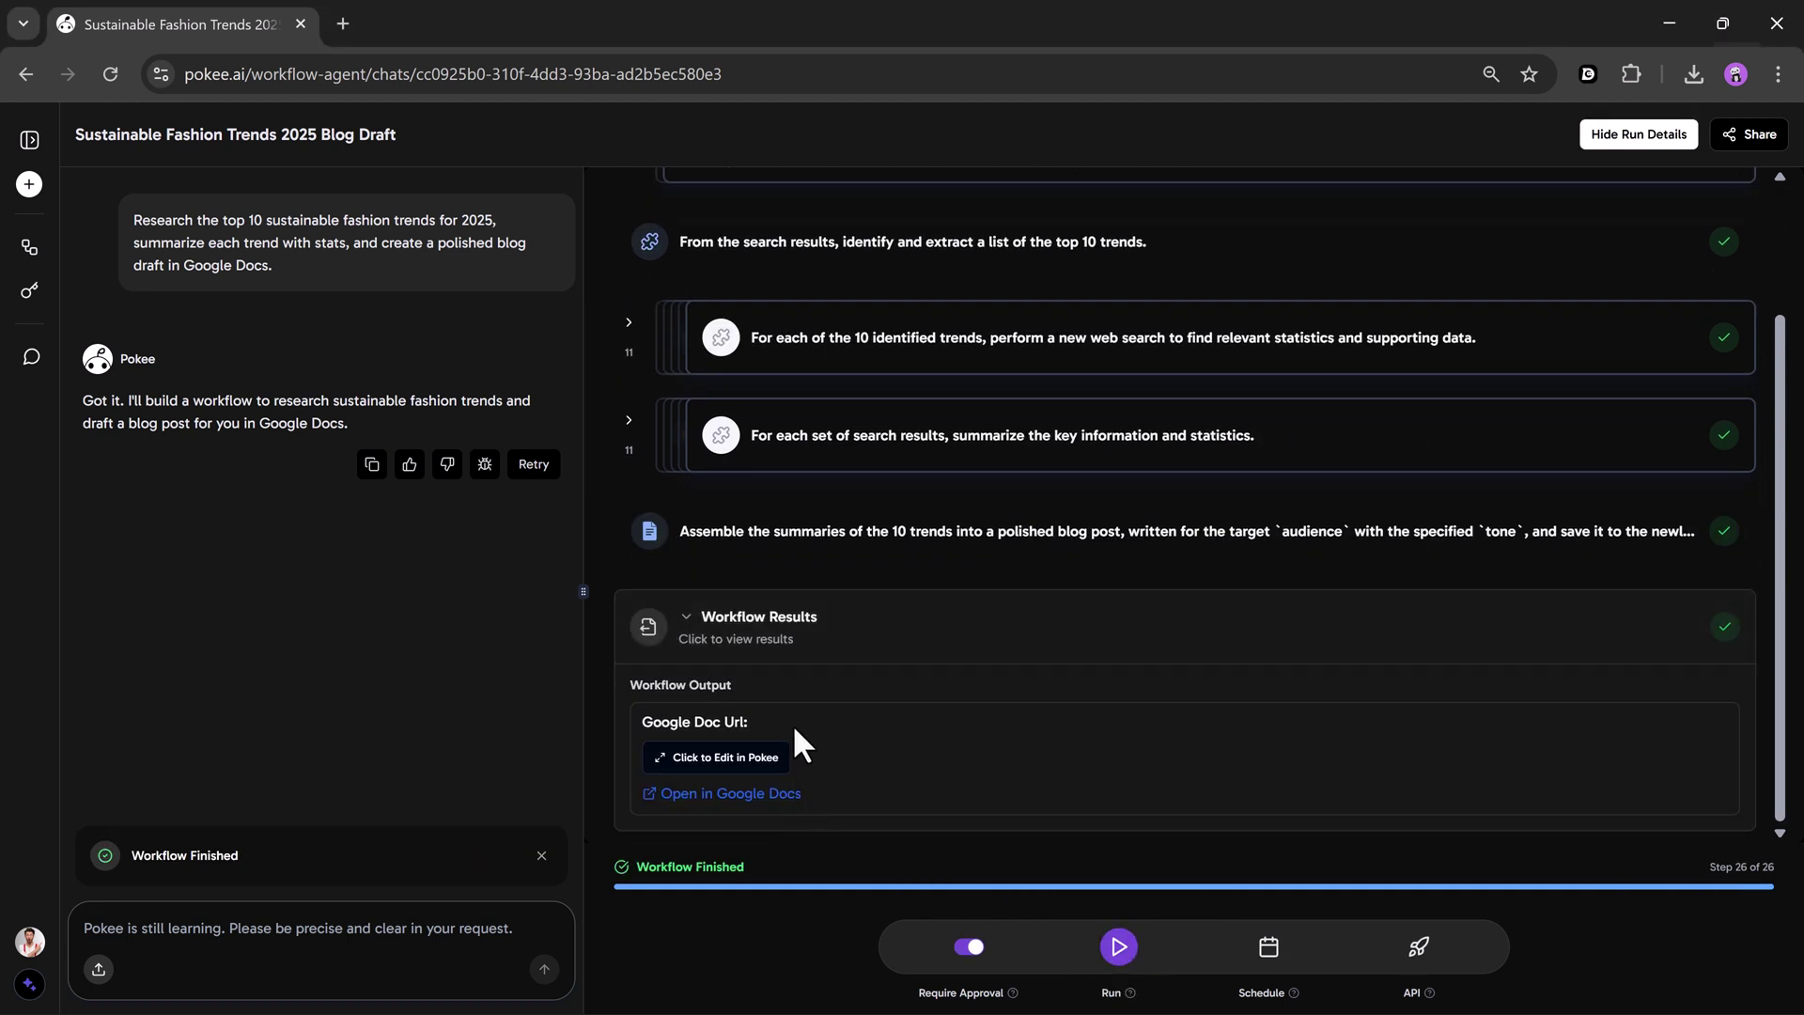
pyautogui.click(773, 806)
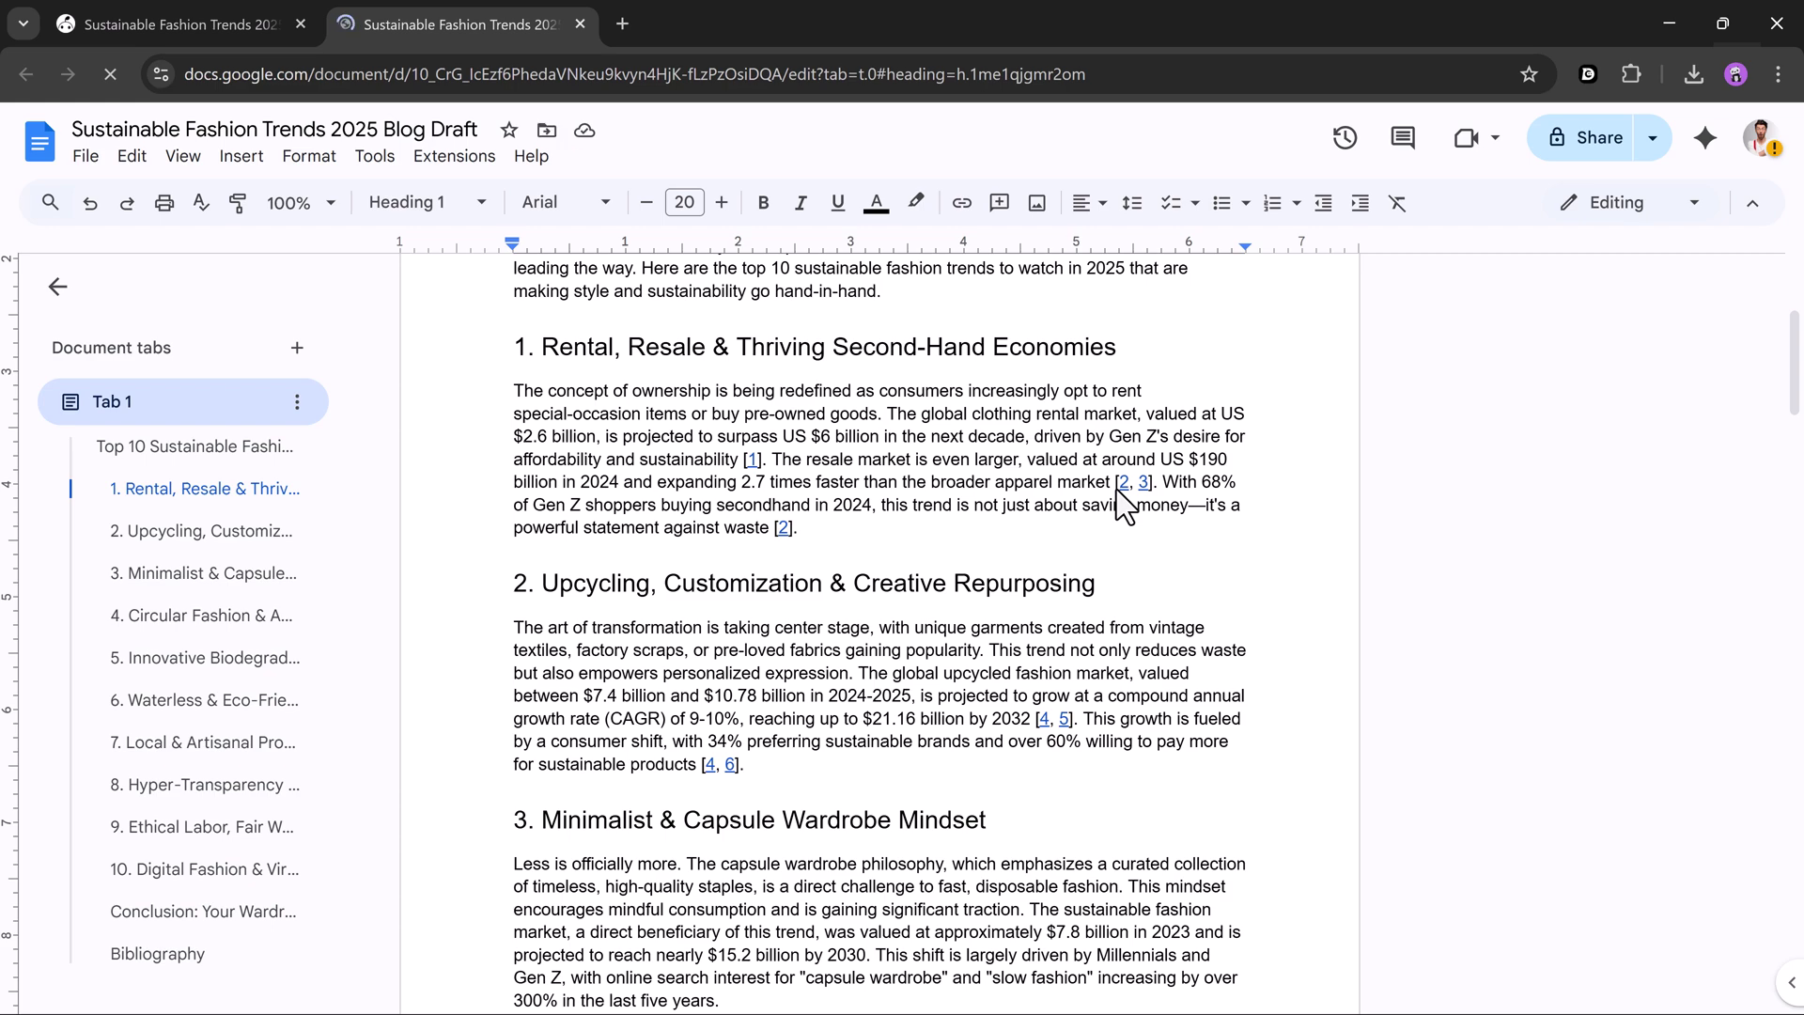
pyautogui.scroll(-3, 1132, 470)
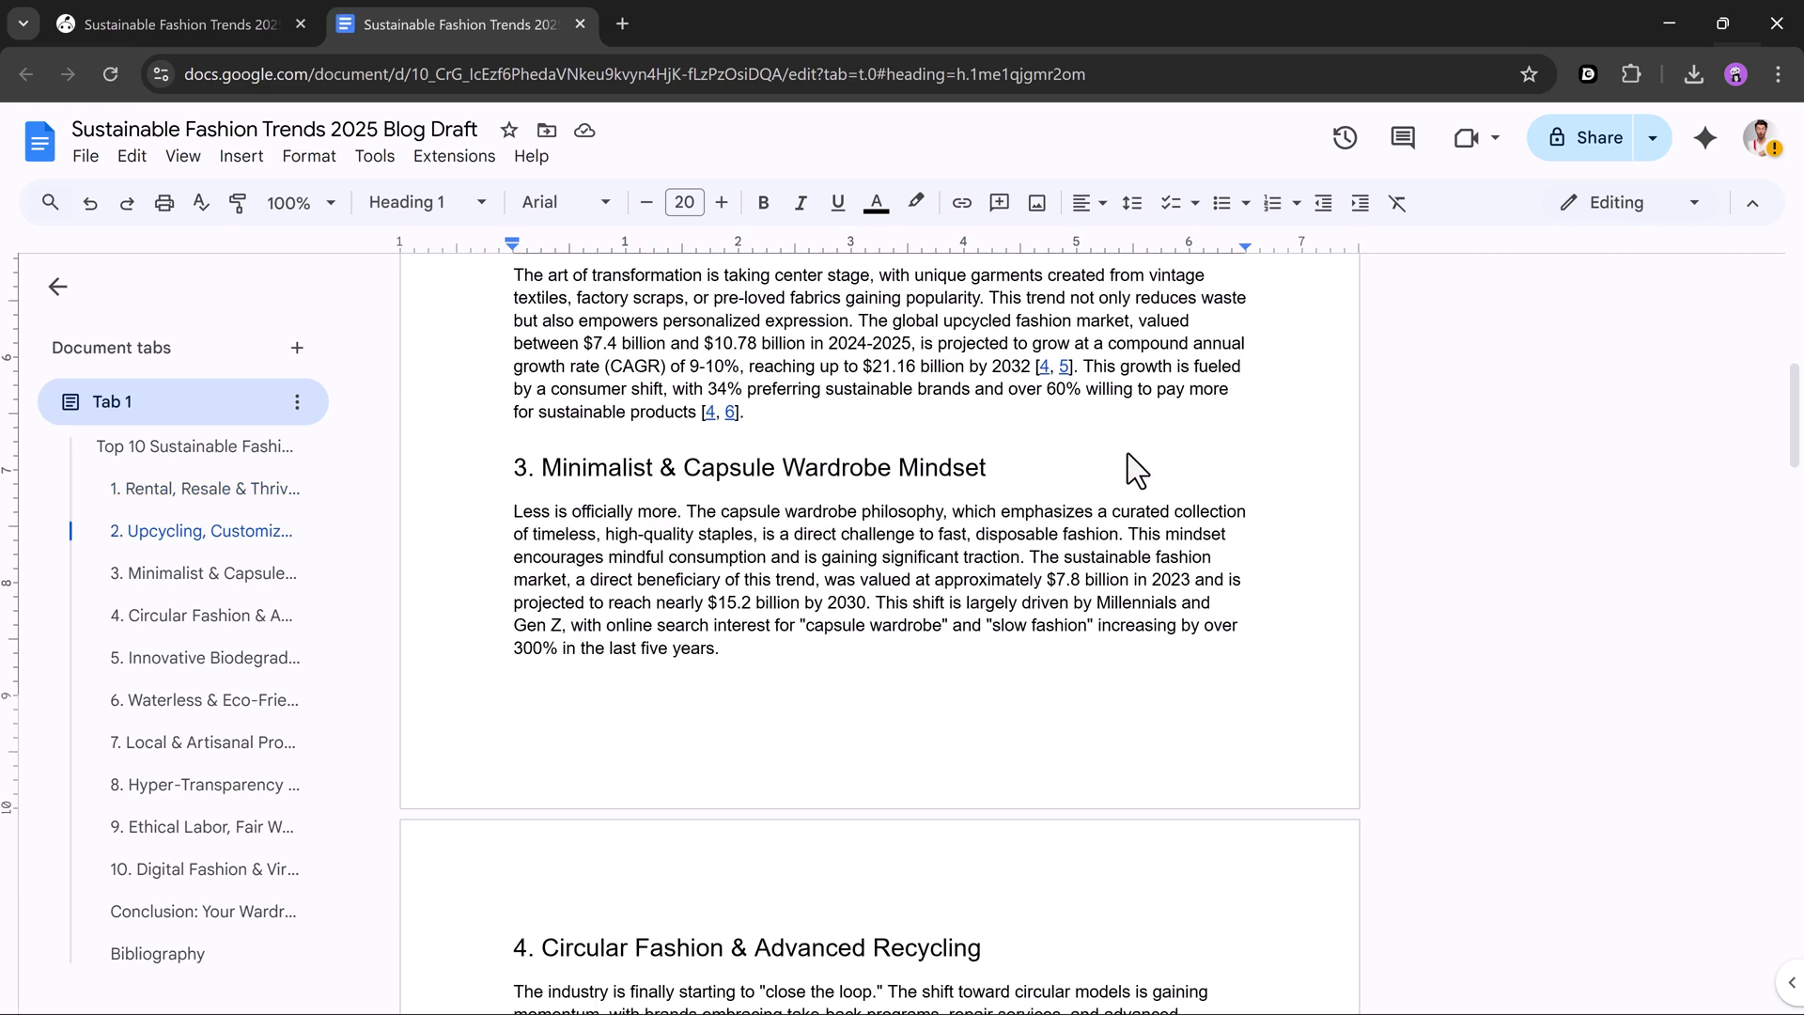
pyautogui.scroll(-15, 1127, 454)
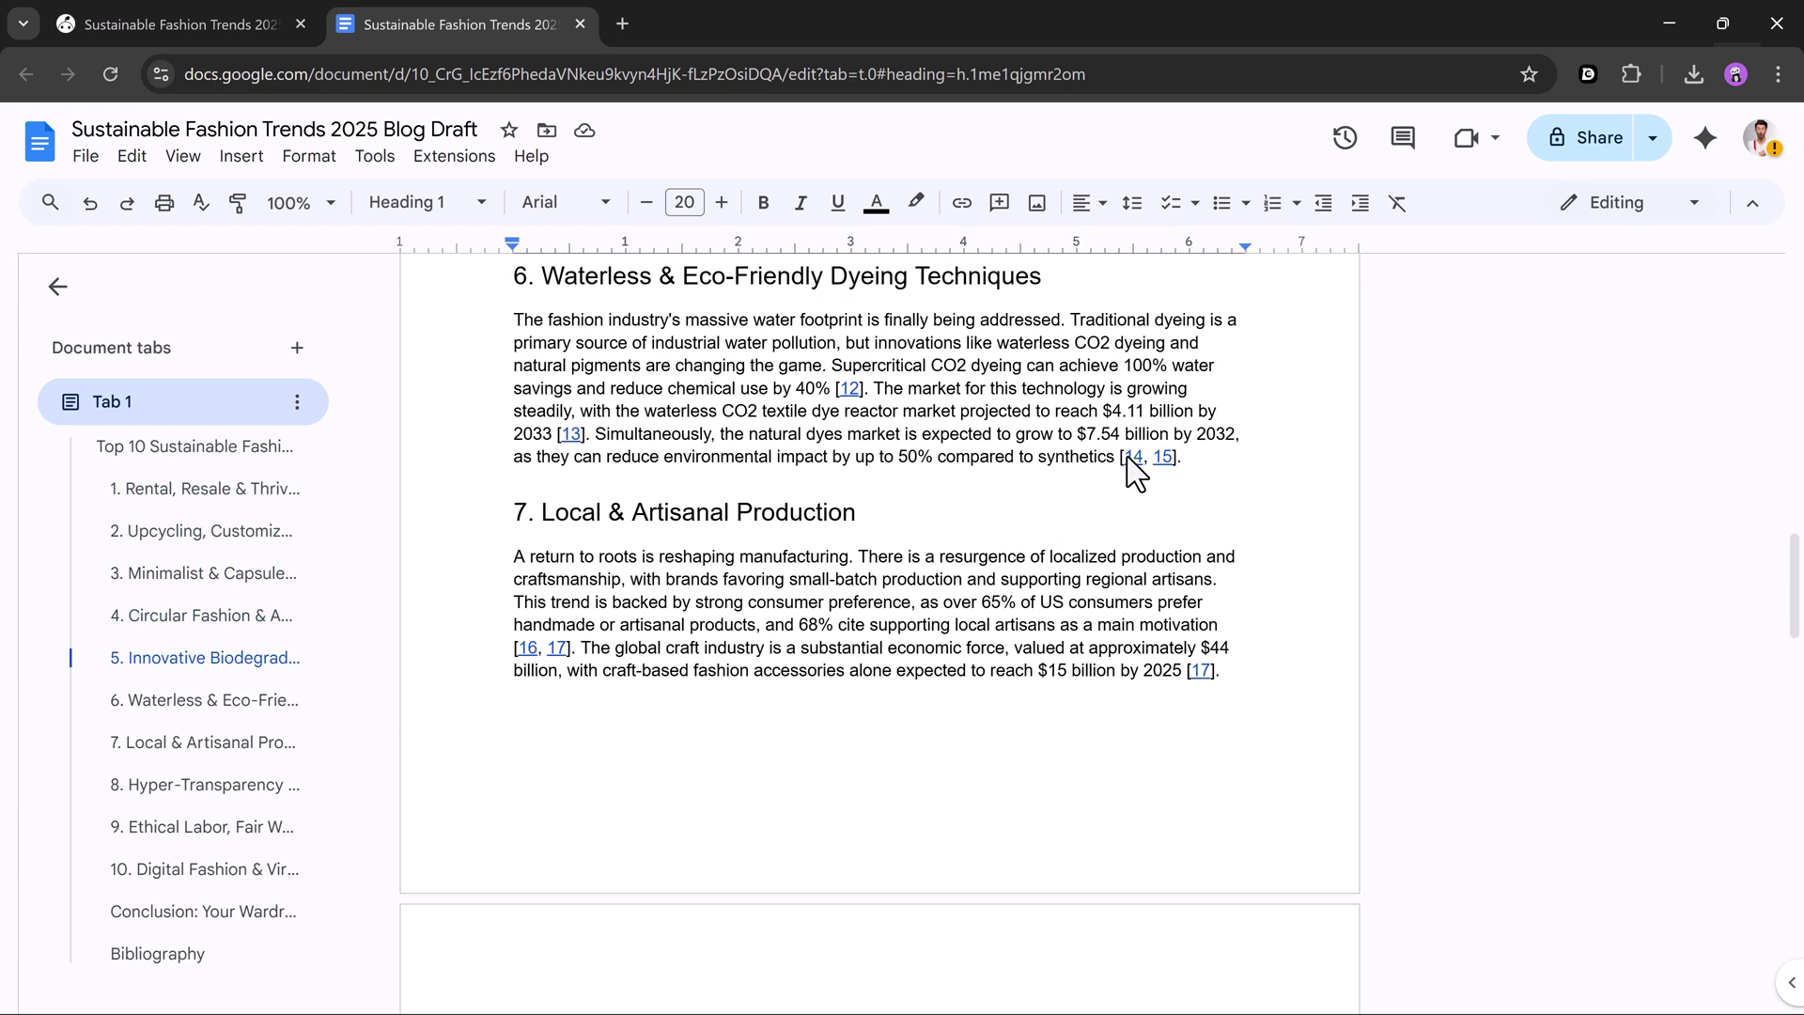
pyautogui.scroll(-12, 1130, 462)
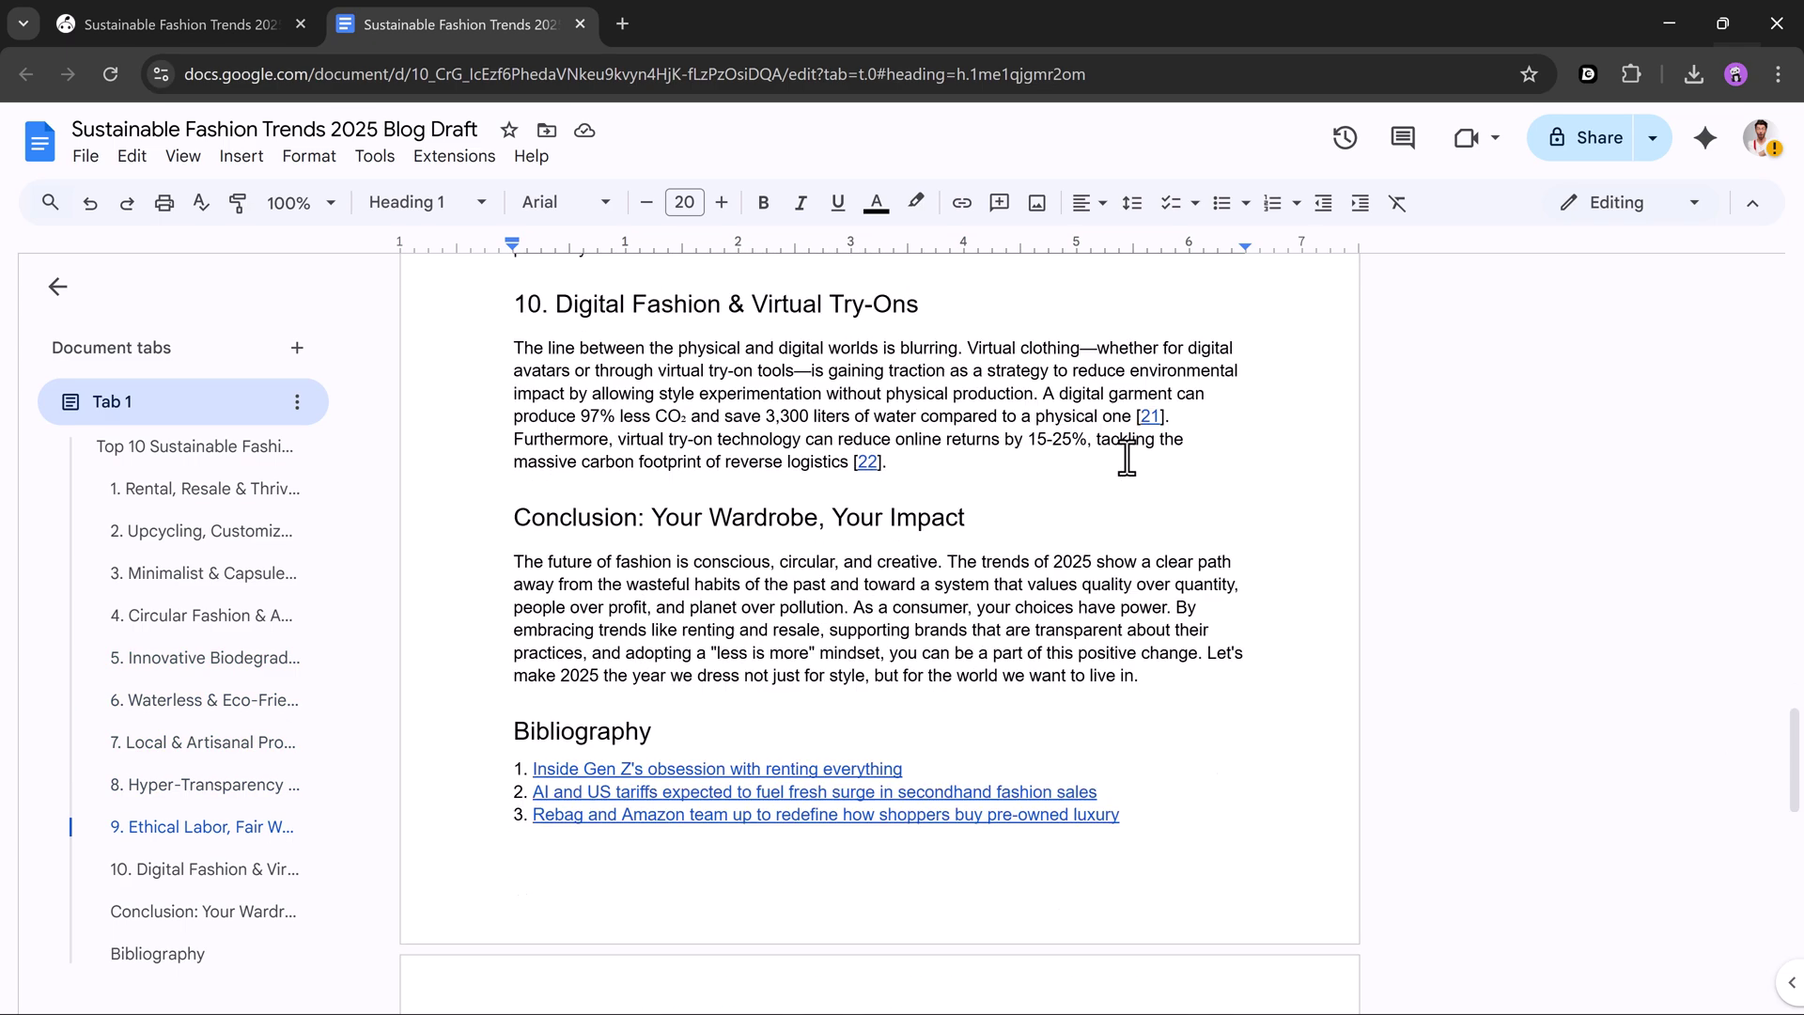
pyautogui.scroll(-12, 1127, 457)
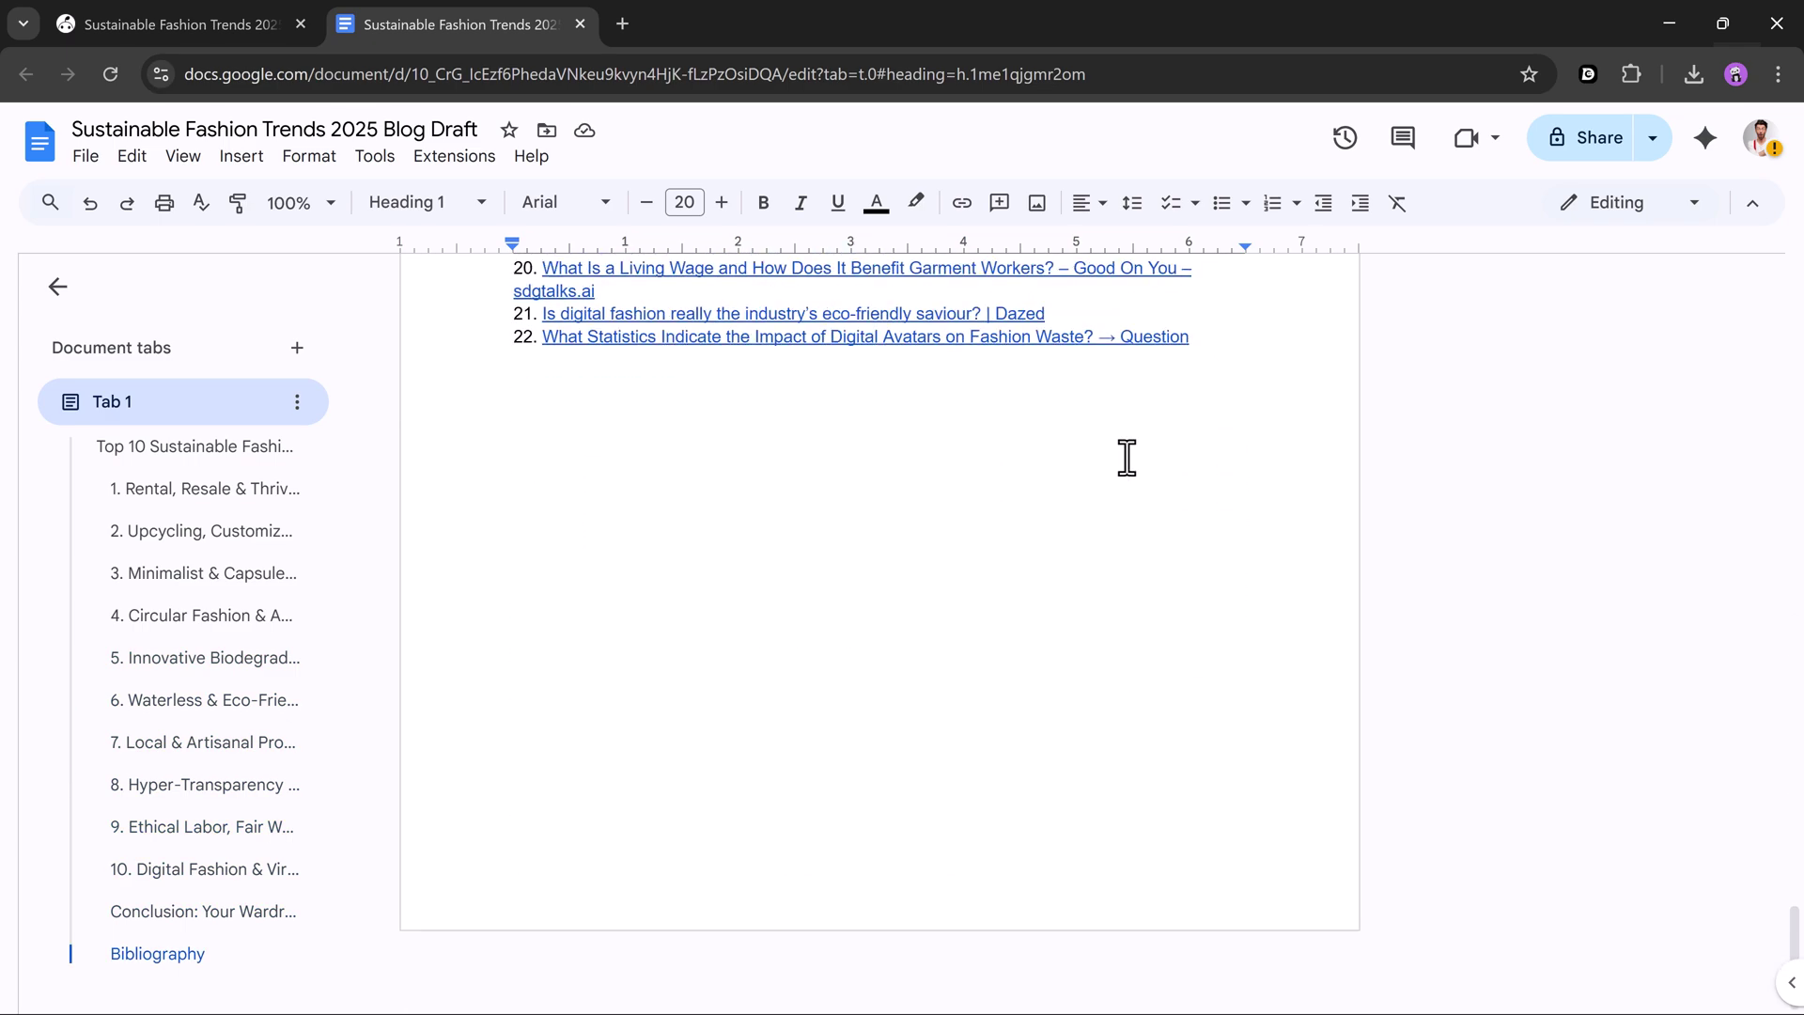
pyautogui.scroll(20, 1127, 458)
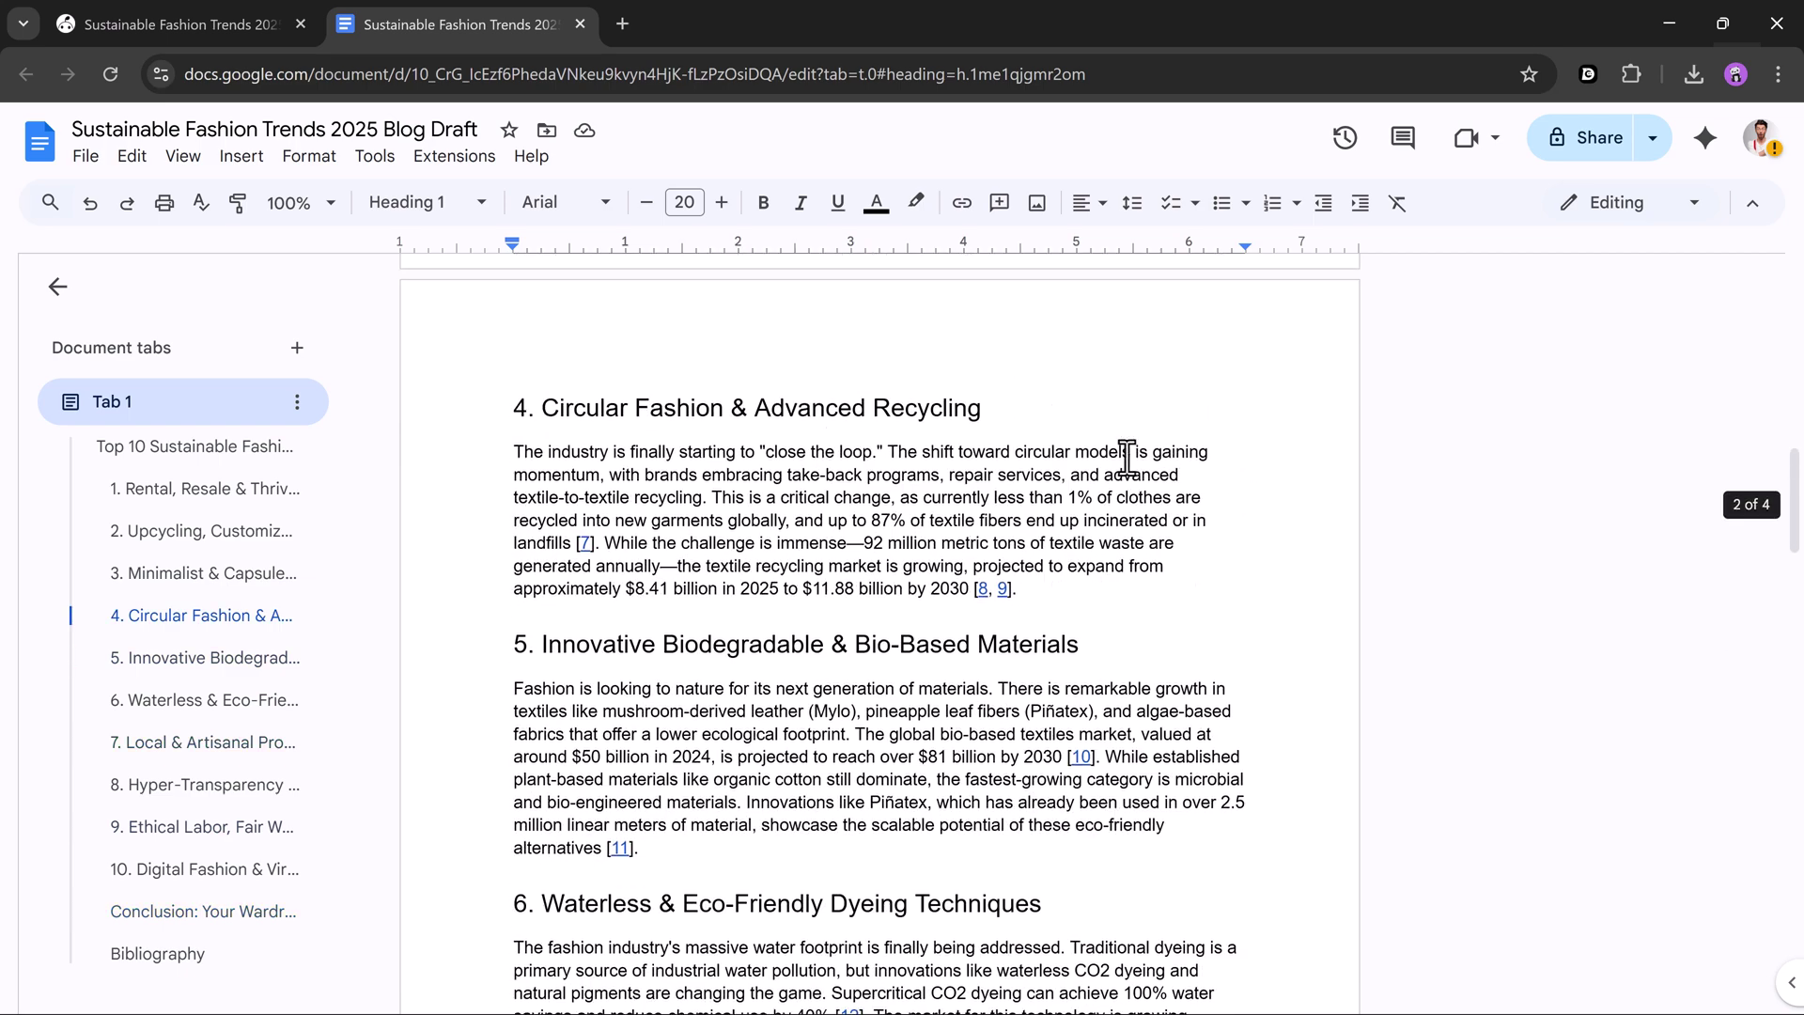
pyautogui.scroll(12, 1128, 458)
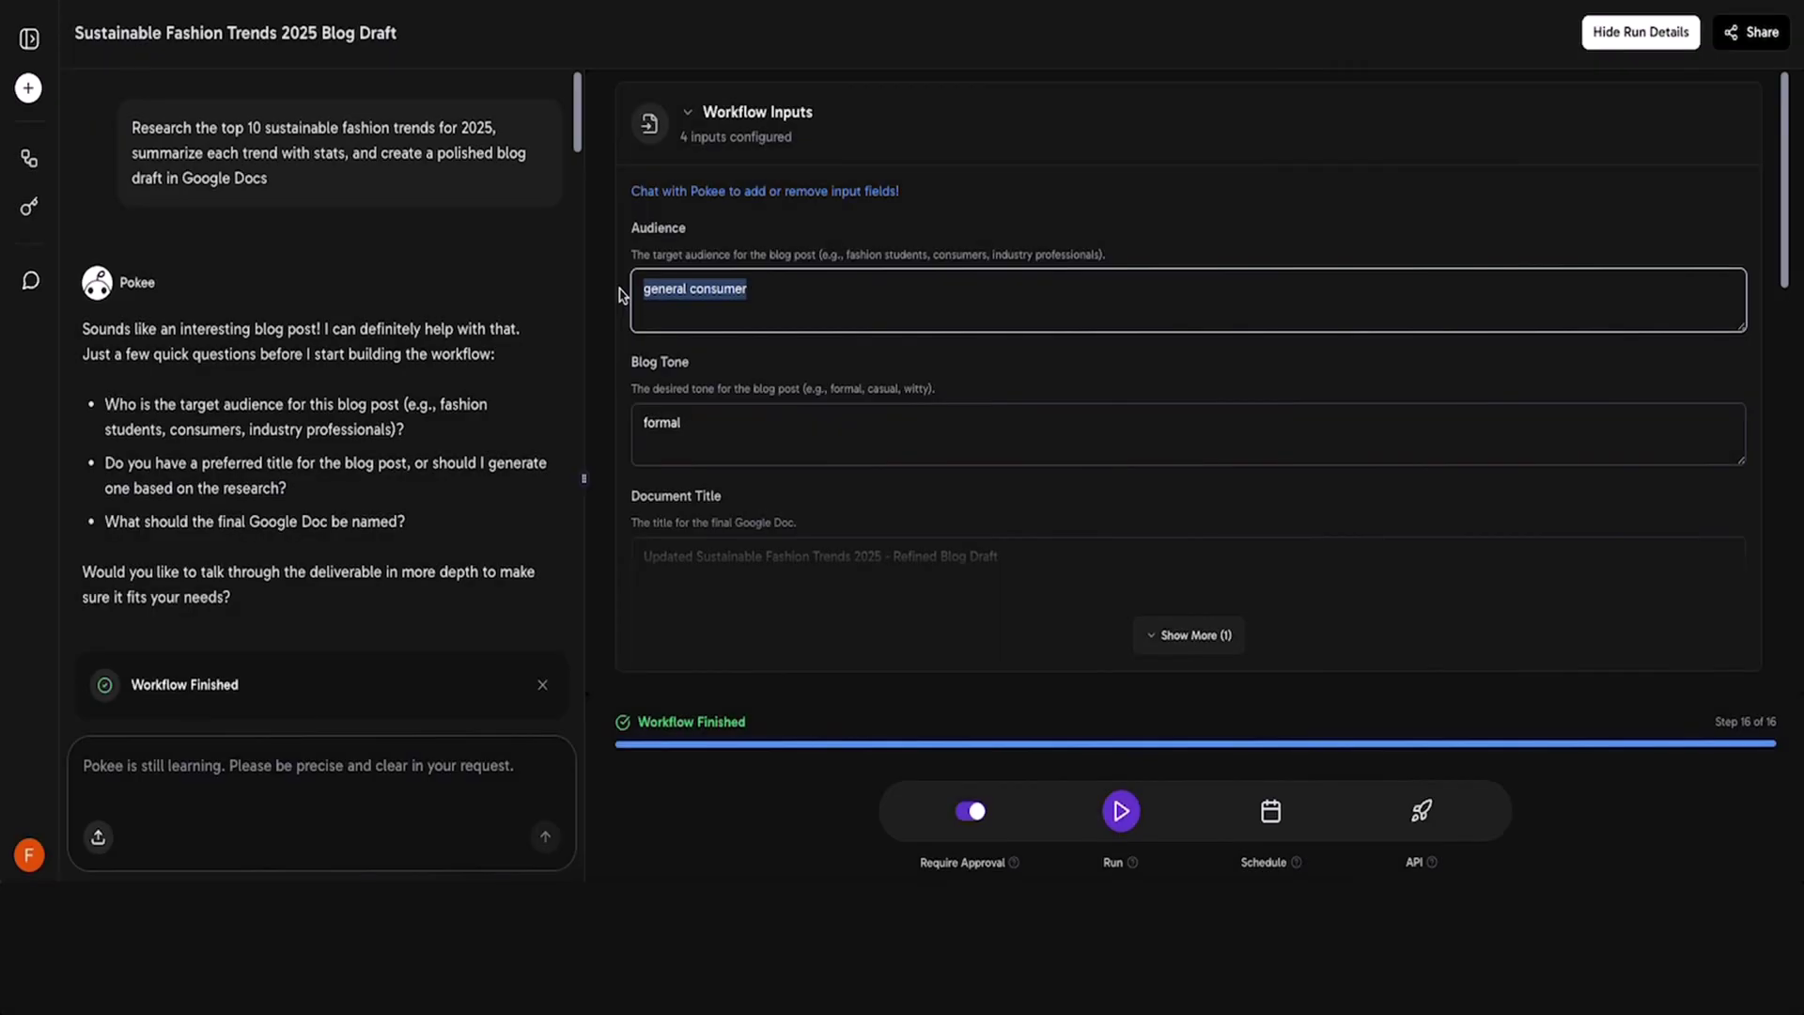
# Rerun the workflow with the audience set to "people who work in fashion field" and the blog tone set to "professional".
pyautogui.press('BackSpace')
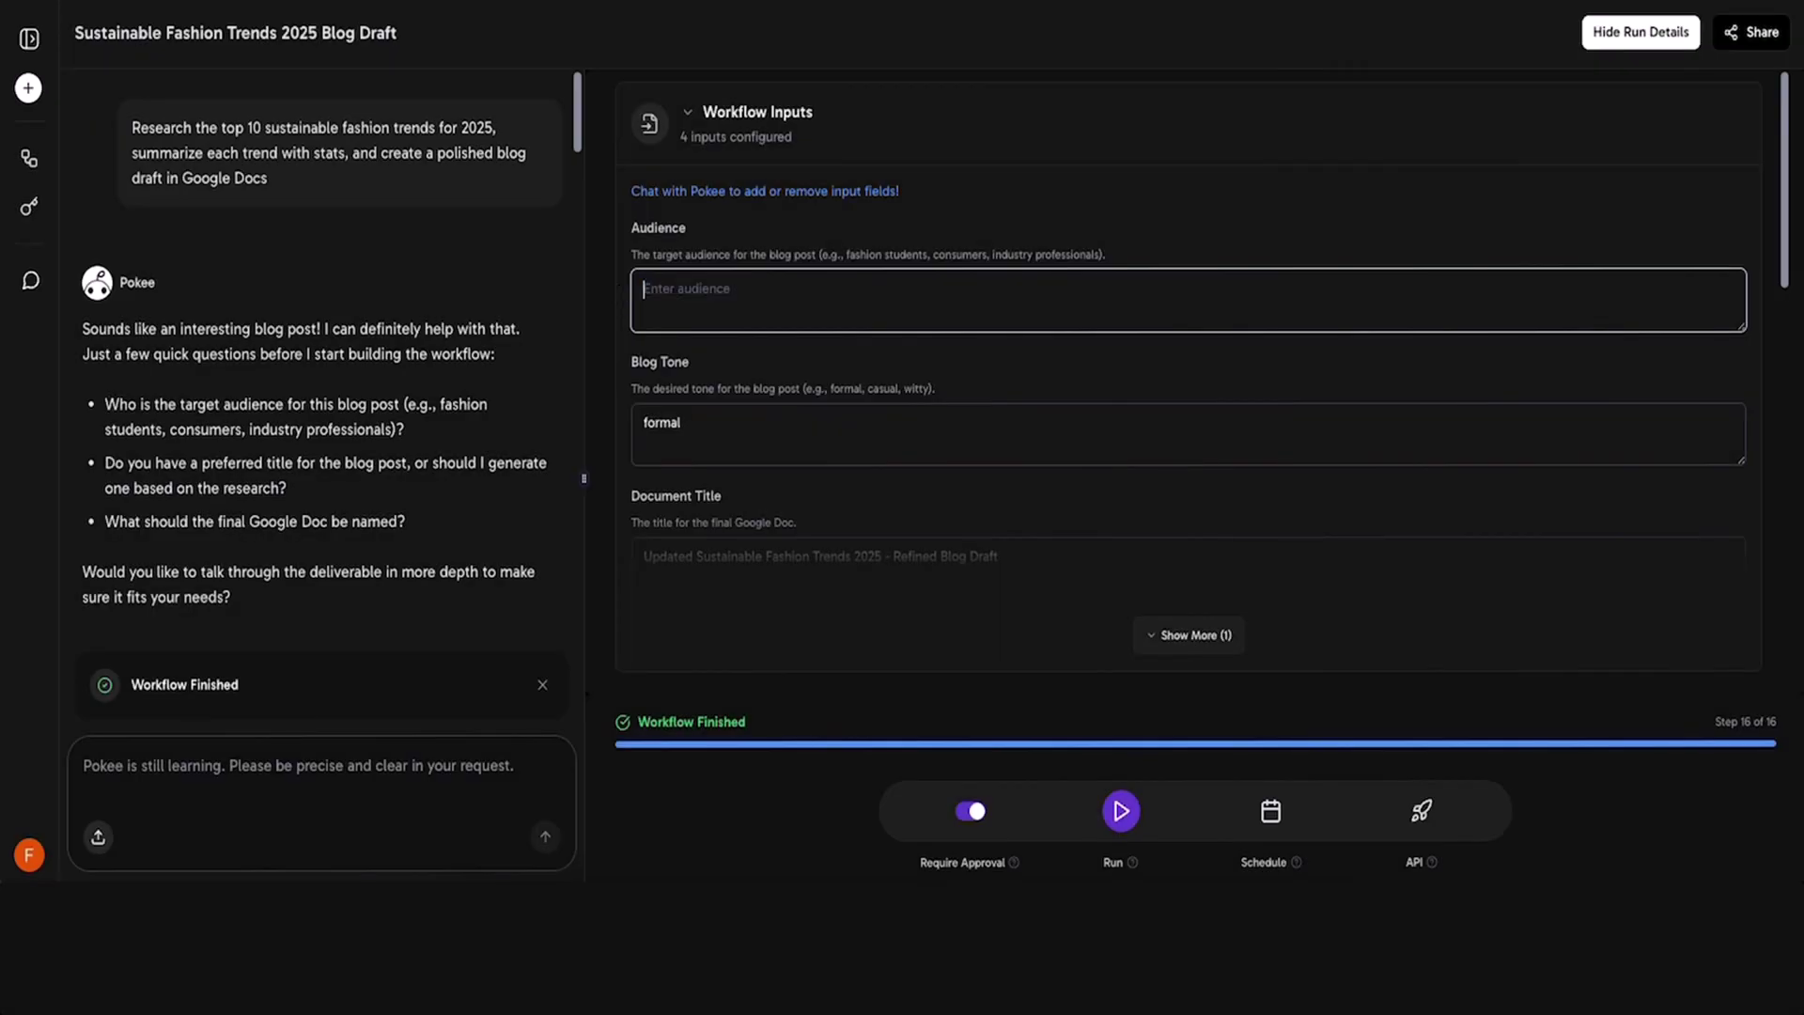
pyautogui.write('p')
pyautogui.moveTo(757, 420); pyautogui.dragTo(652, 431)
pyautogui.write('pr')
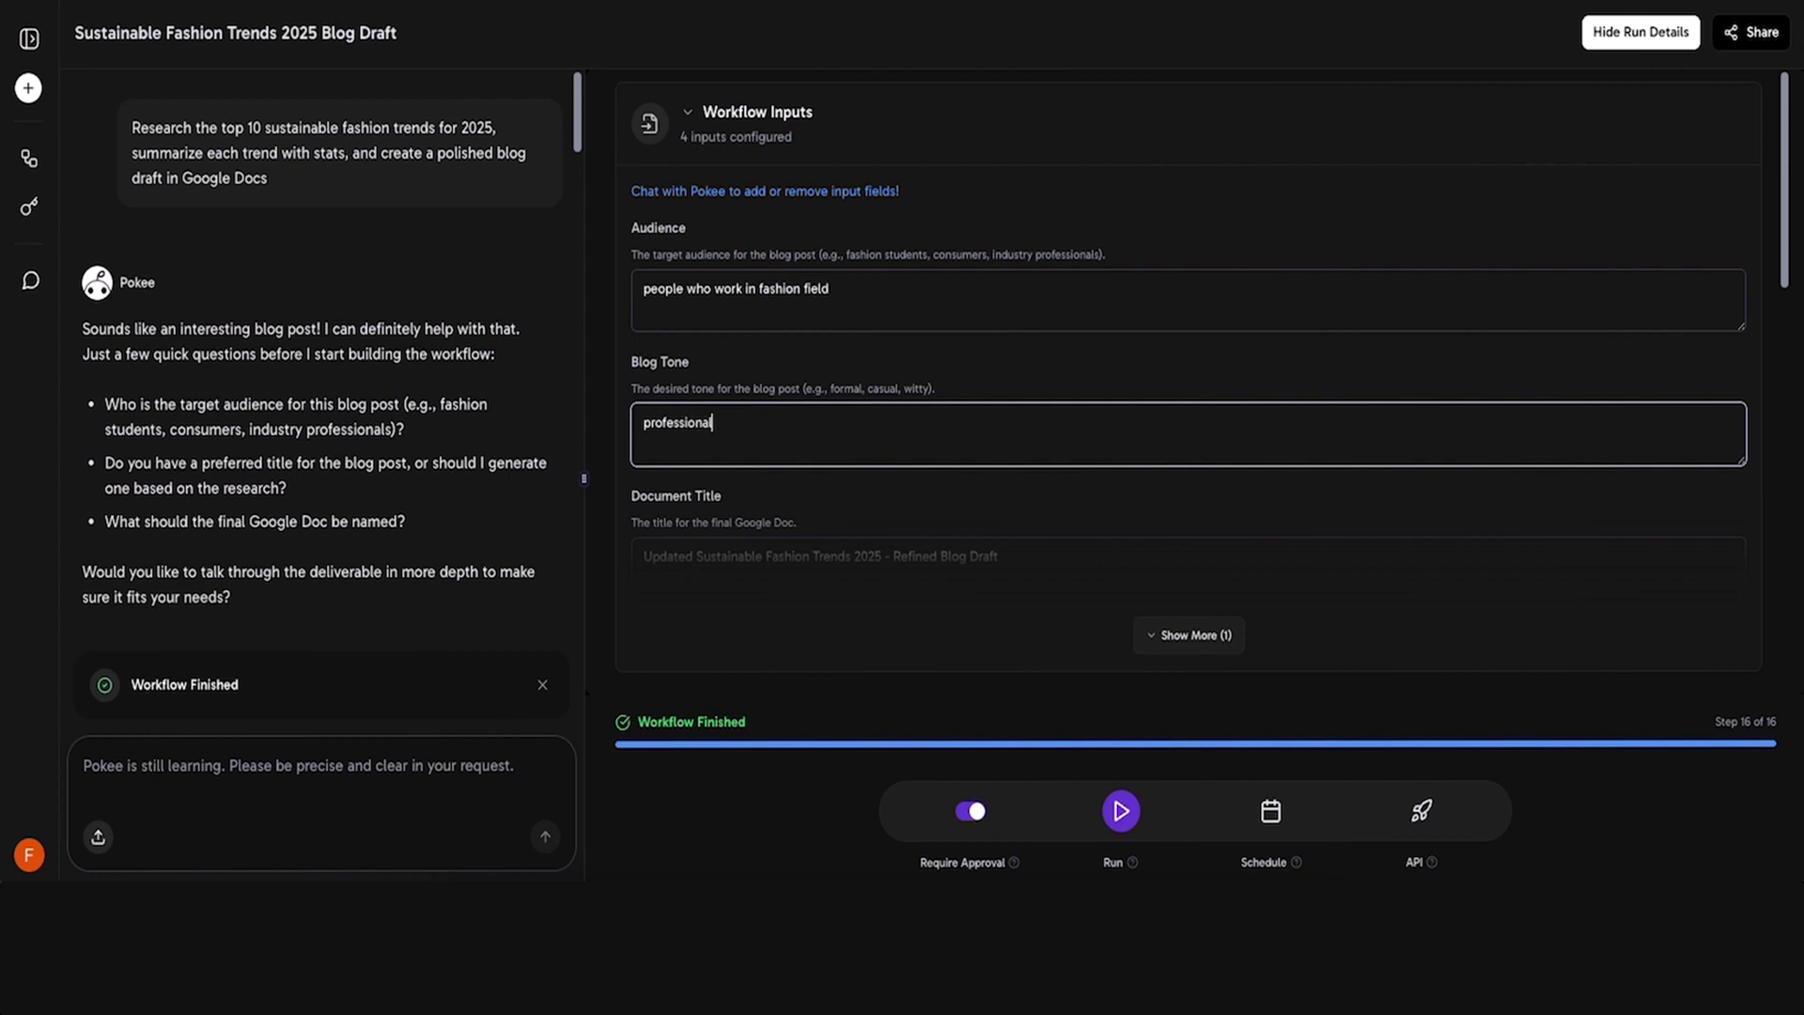
pyautogui.scroll(-1, 893, 451)
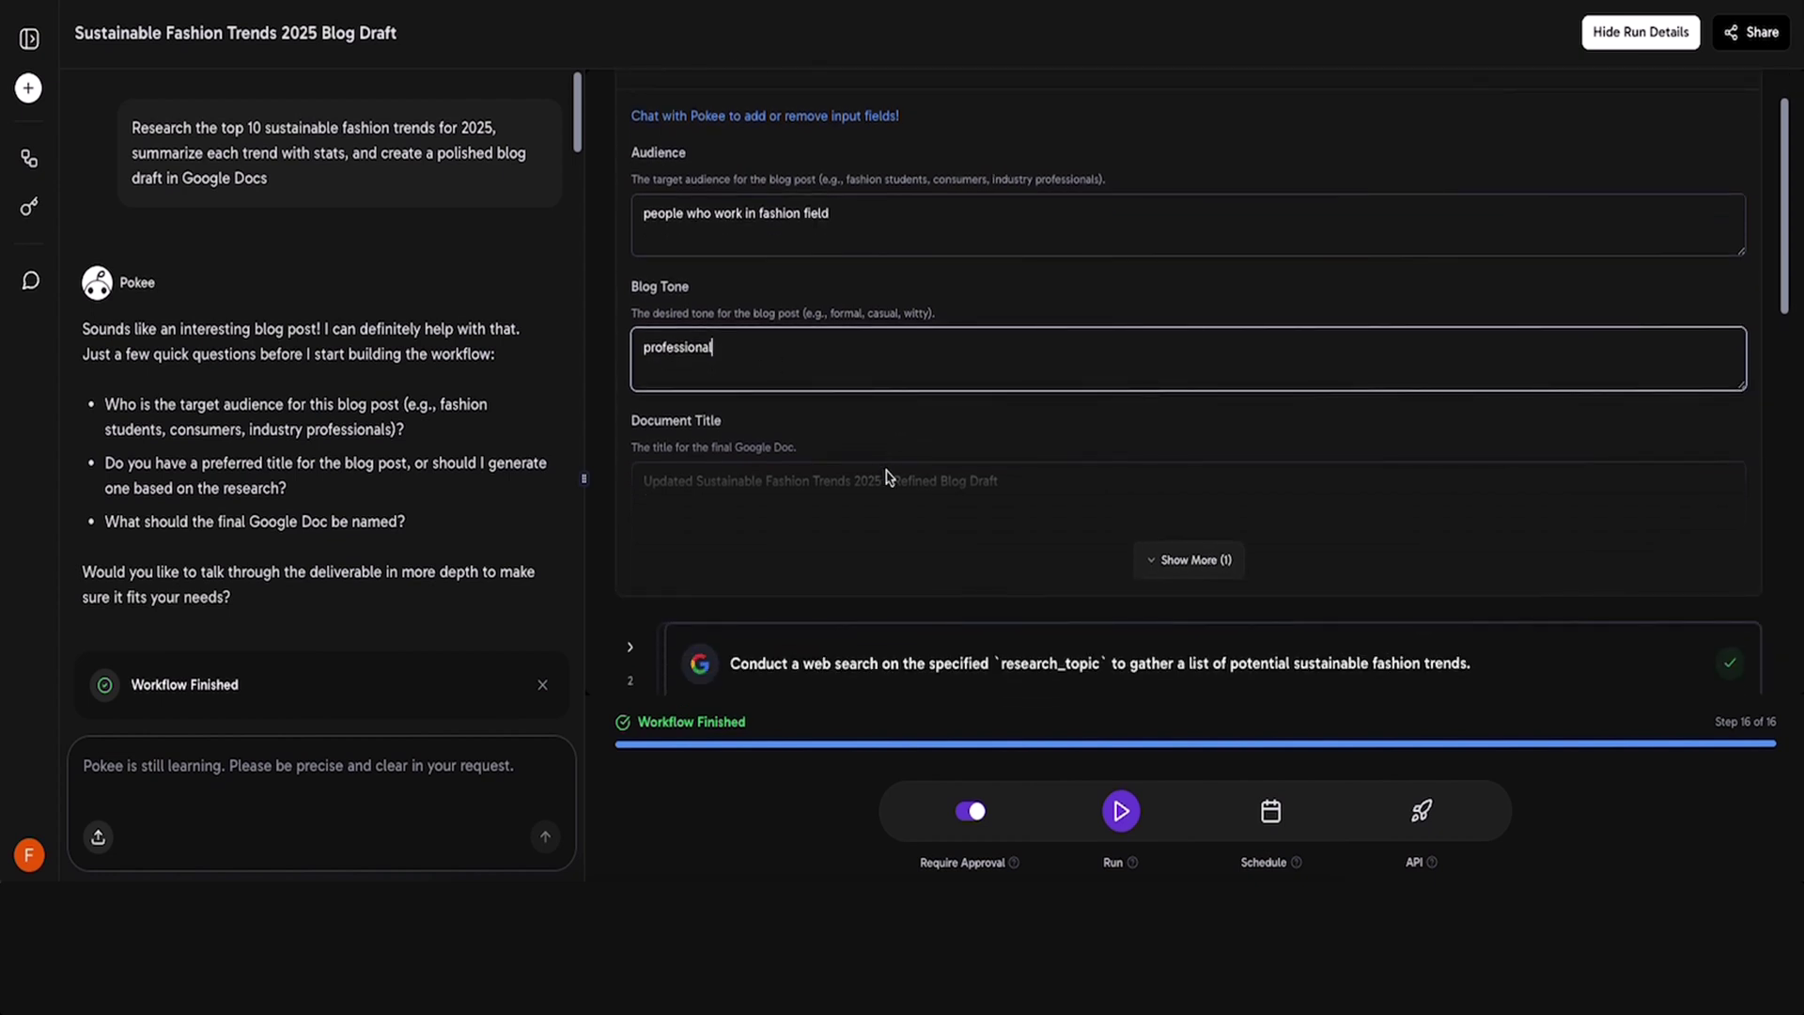
pyautogui.click(1123, 814)
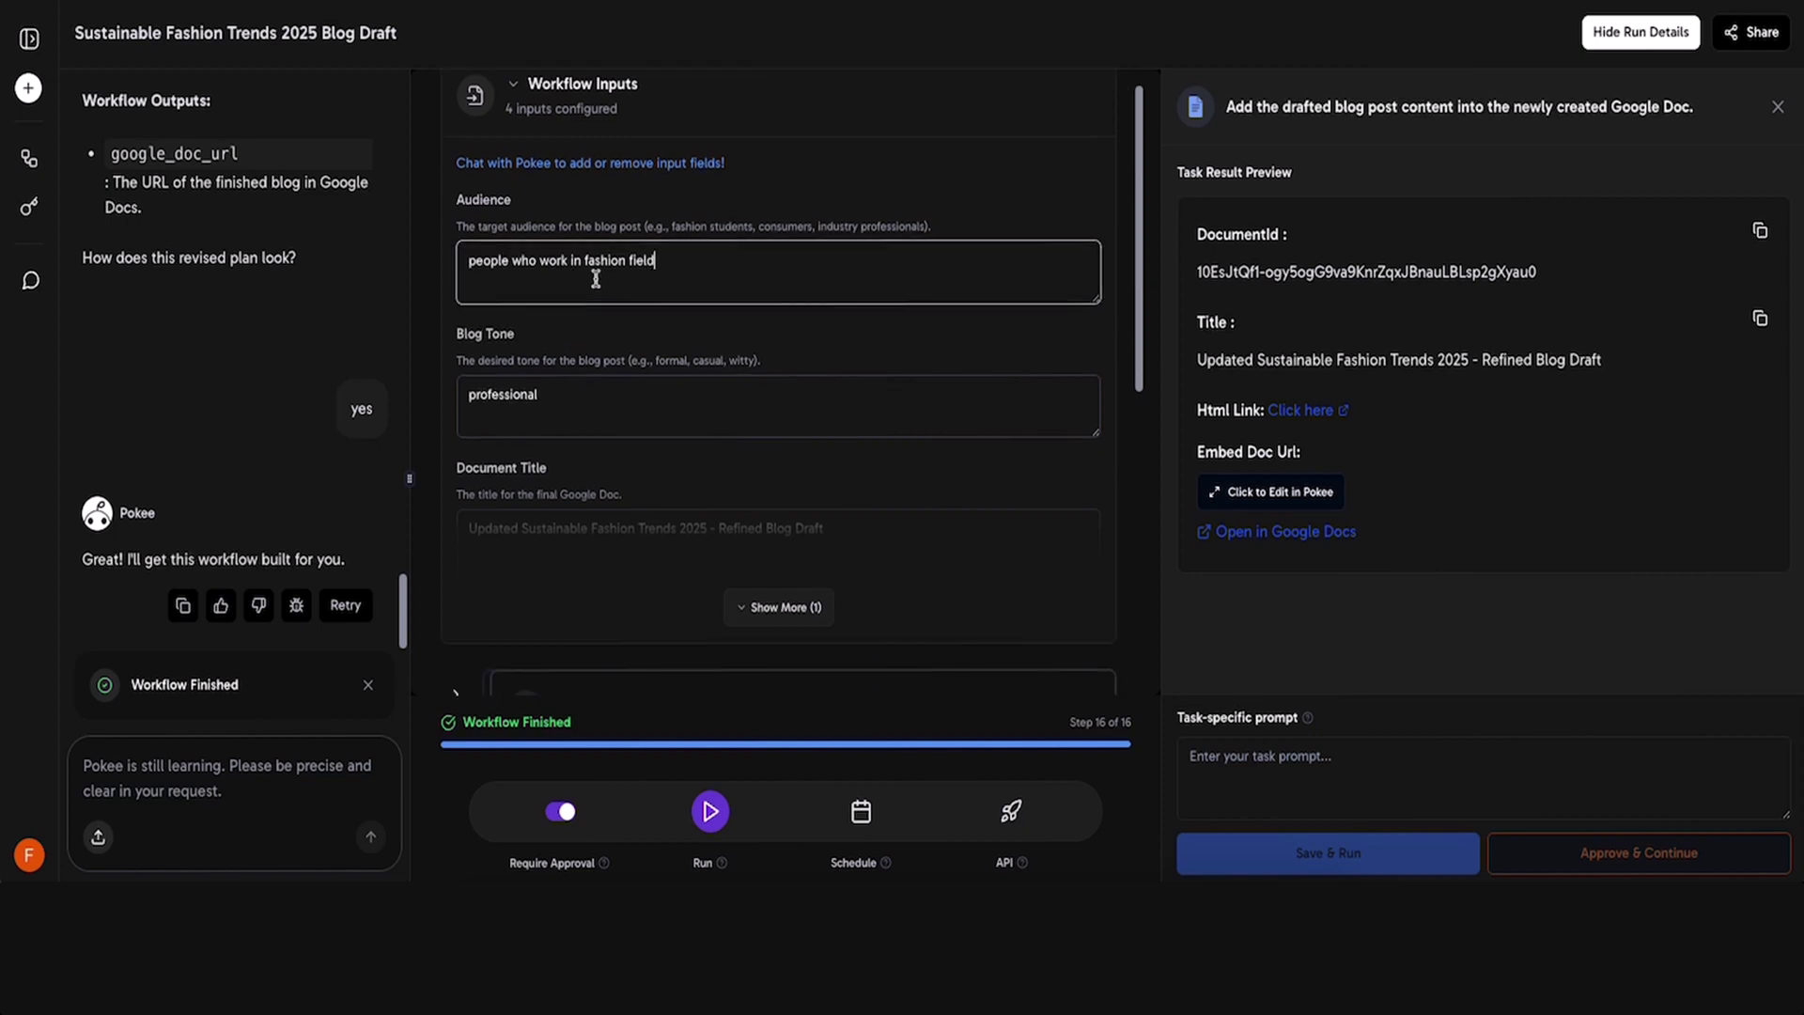
# Expand the finished workflow's results and open the refined blog draft in Pokee's embedded document editor.
pyautogui.click(637, 435)
pyautogui.scroll(-10, 637, 434)
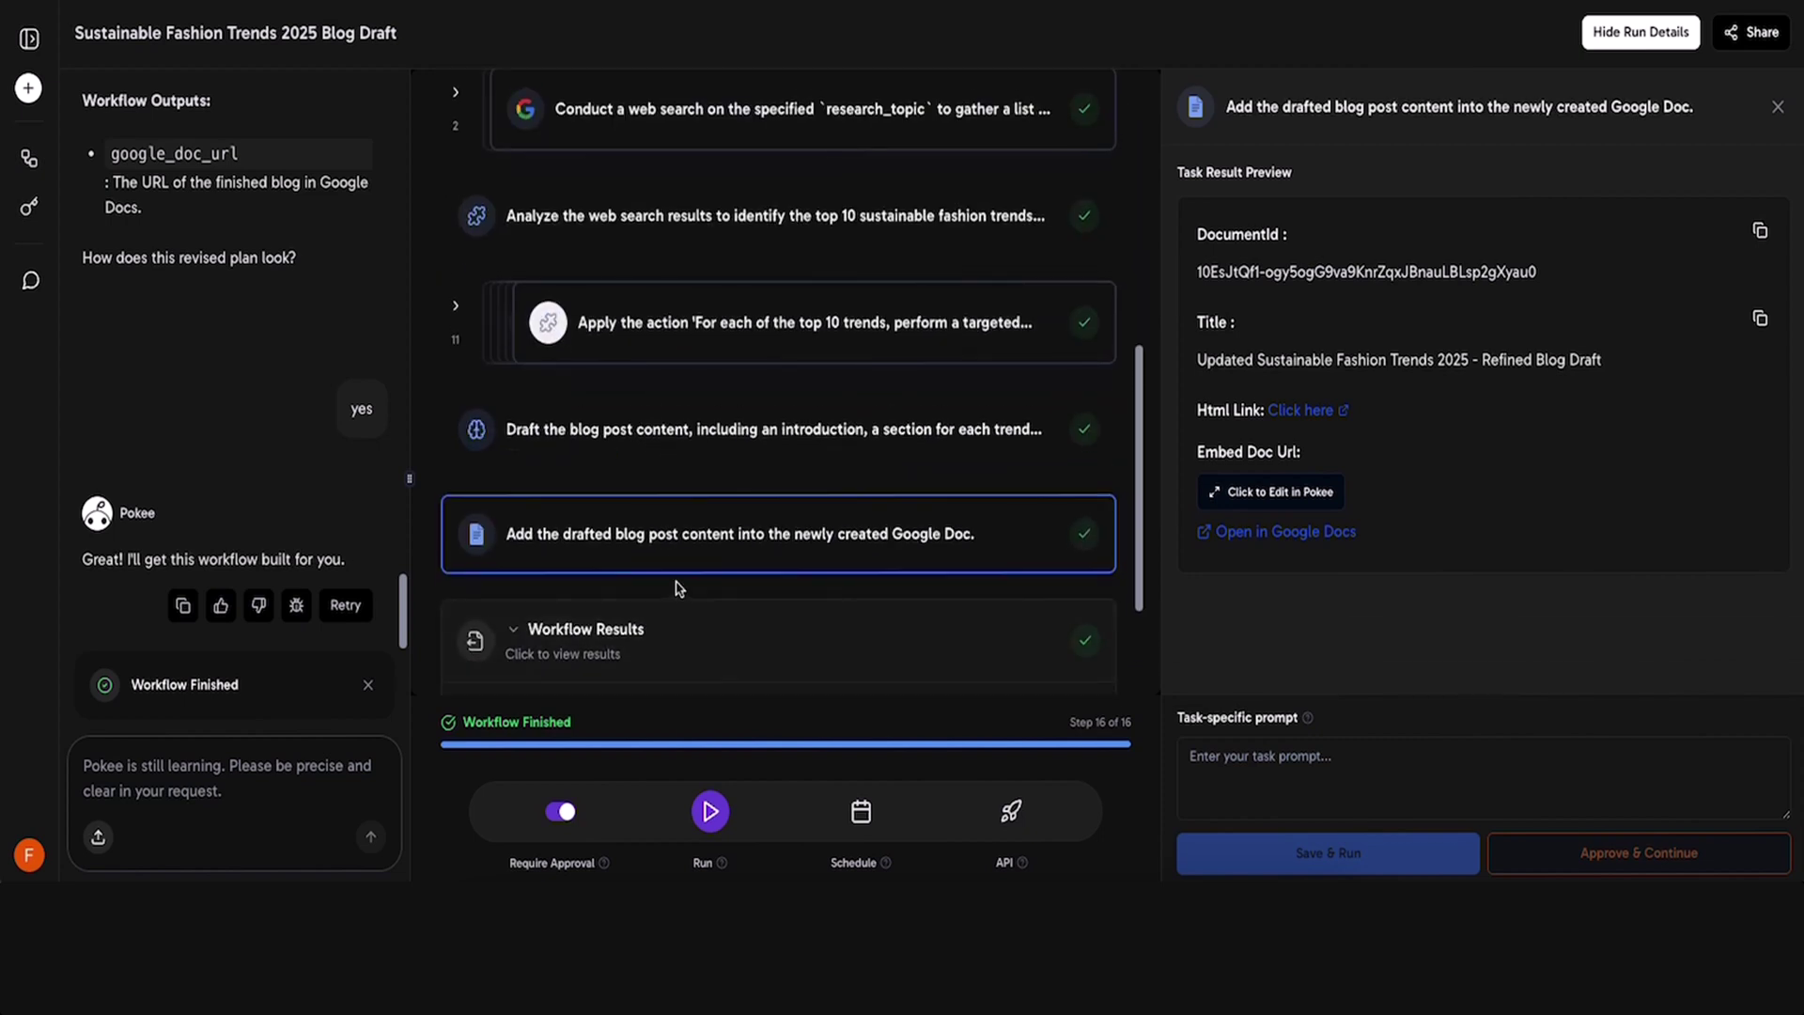
pyautogui.click(662, 627)
pyautogui.click(564, 602)
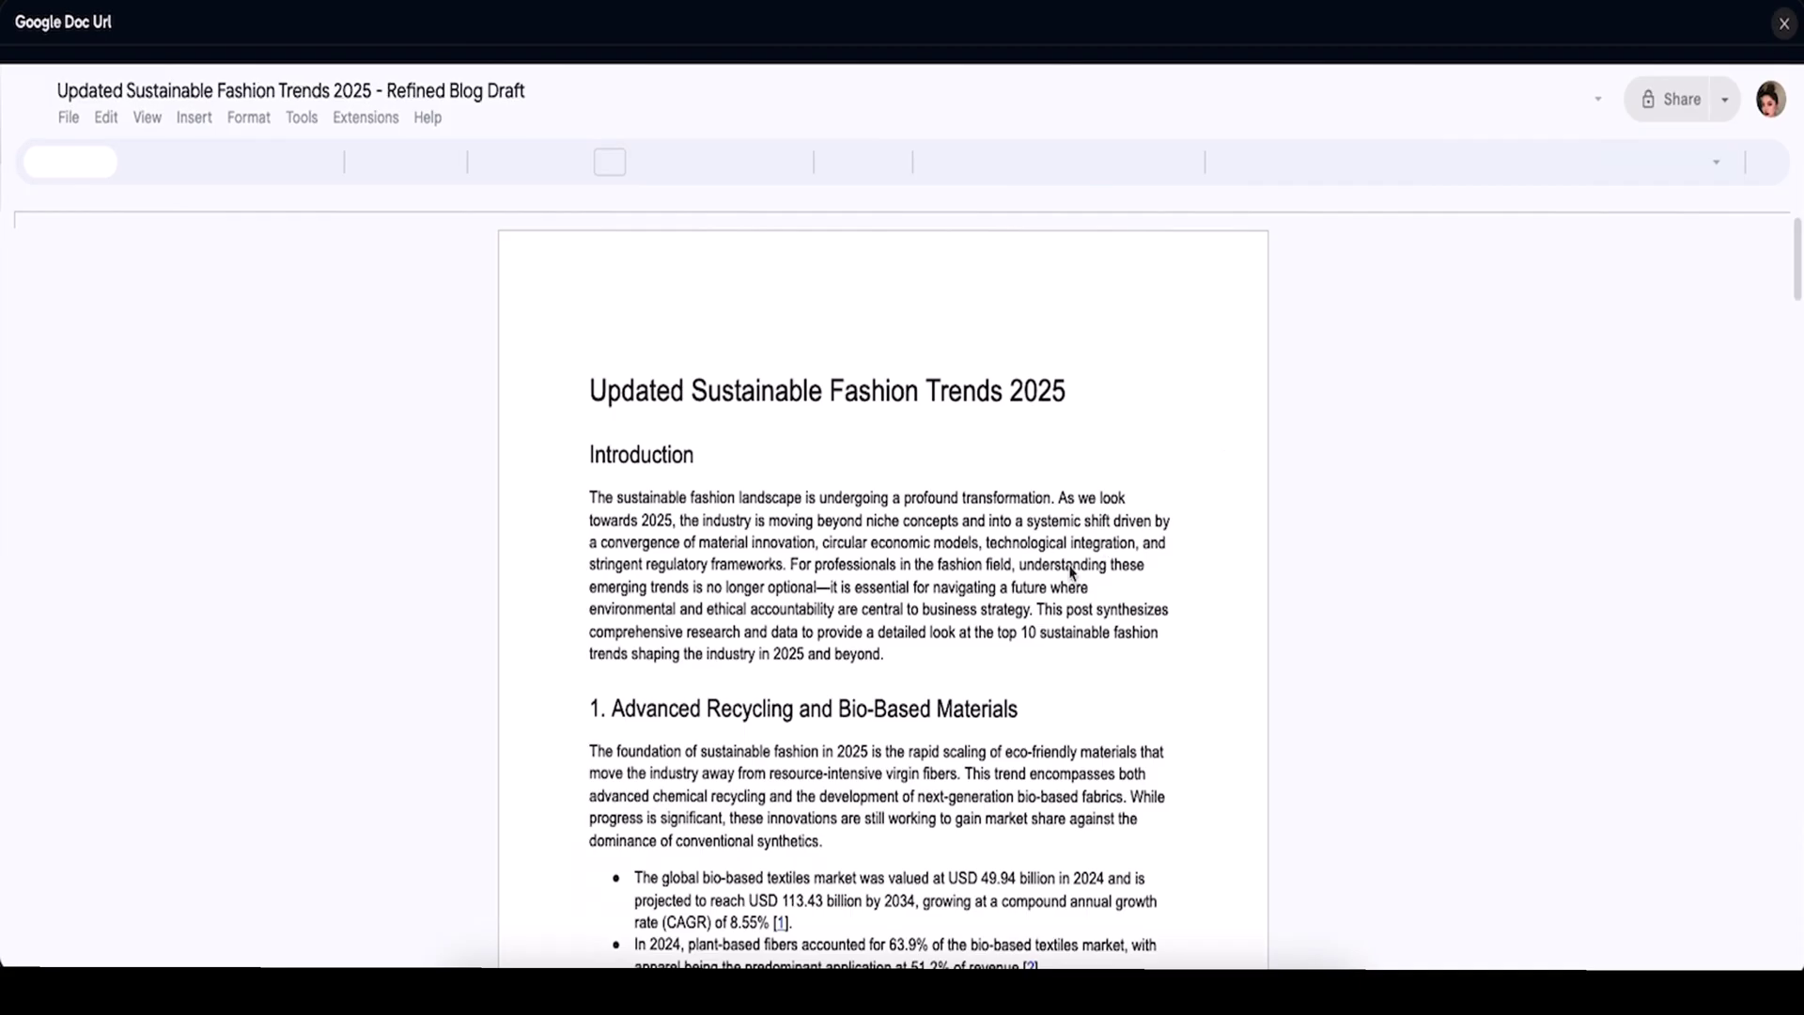
# Examine the refined blog draft's introduction and first five trend sections, from recycling and bio-based materials through regulatory frameworks.
pyautogui.scroll(-3, 1071, 573)
pyautogui.scroll(4, 1071, 573)
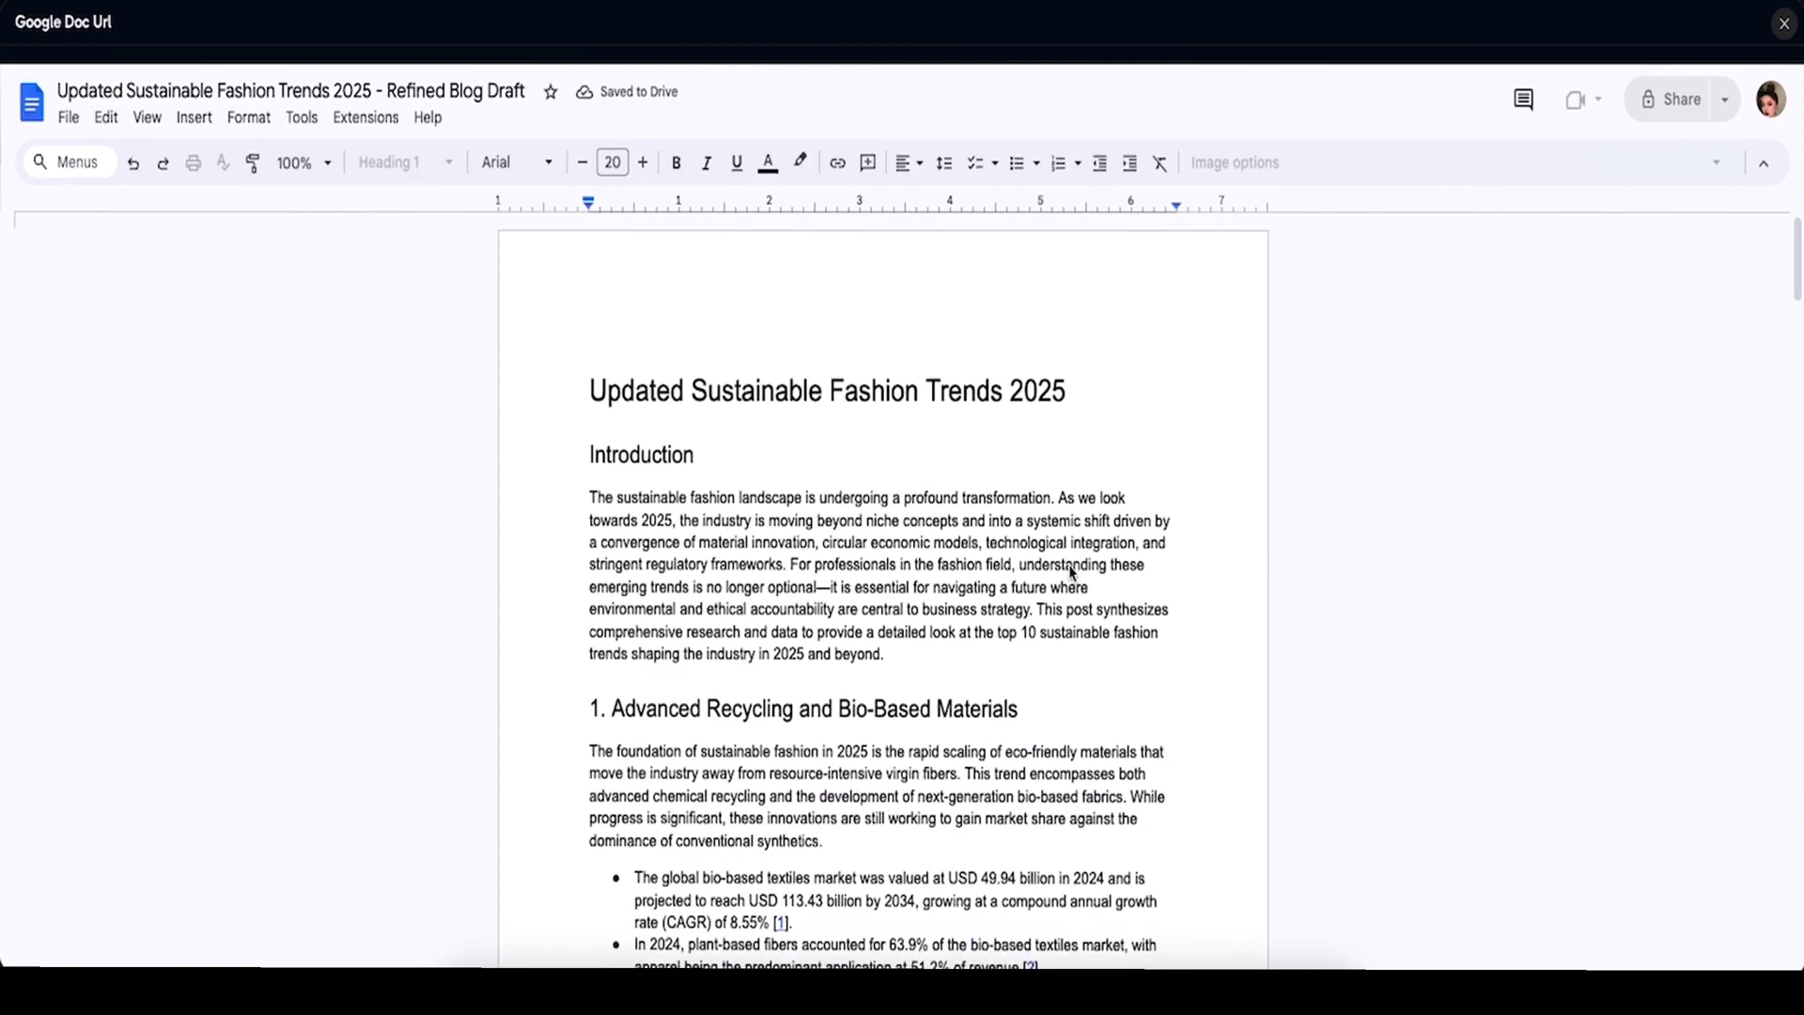
pyautogui.scroll(-6, 1071, 571)
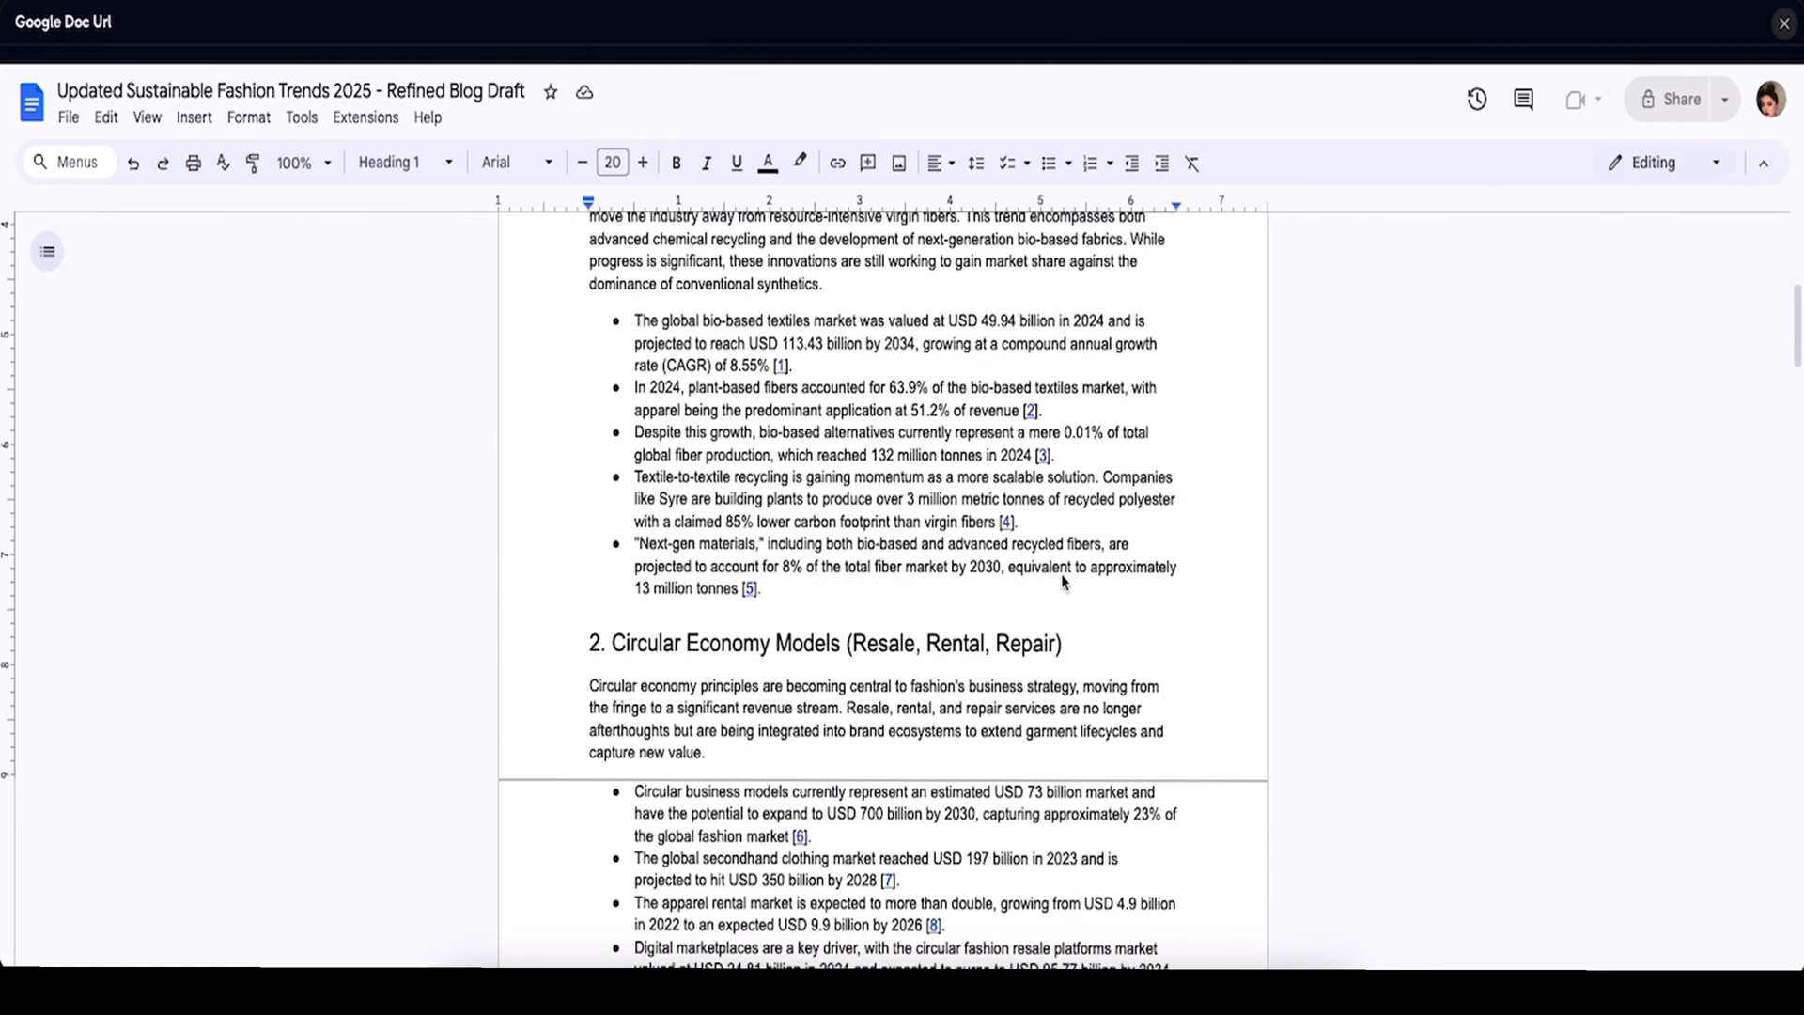
pyautogui.scroll(4, 1064, 581)
pyautogui.moveTo(703, 528); pyautogui.dragTo(883, 530)
pyautogui.scroll(-9, 884, 530)
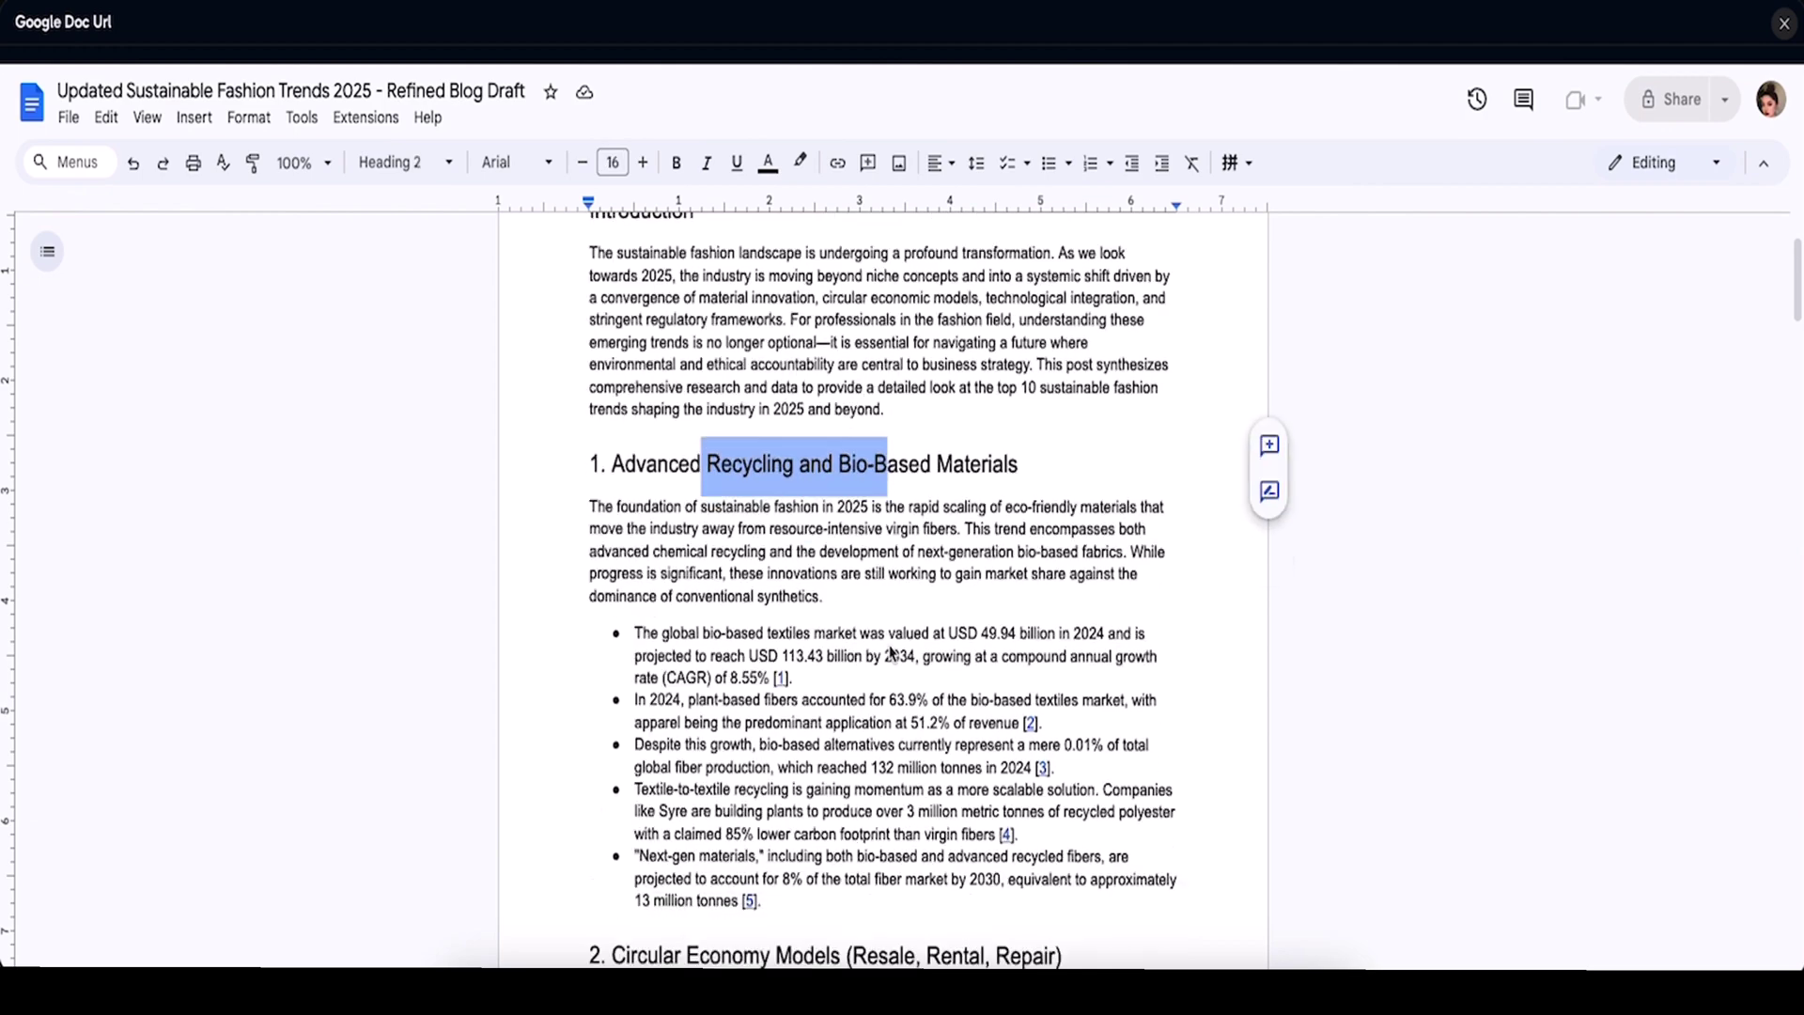
pyautogui.moveTo(743, 522); pyautogui.dragTo(1021, 532)
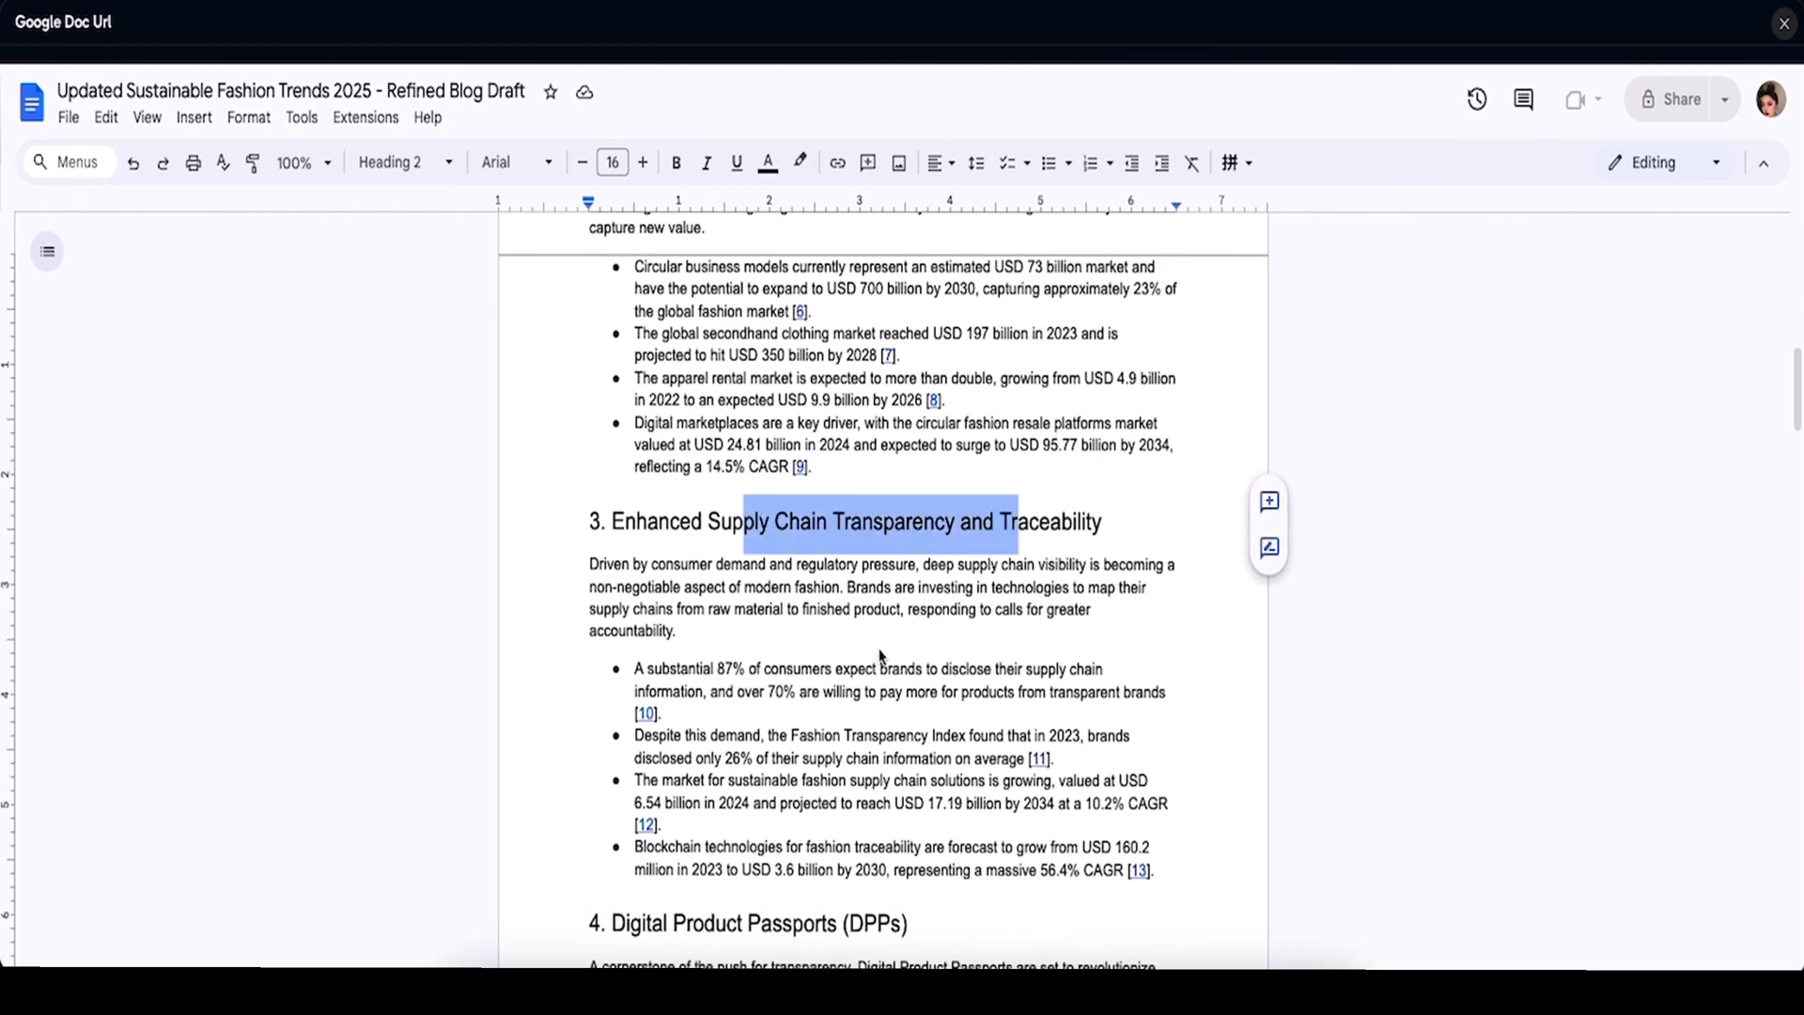
pyautogui.scroll(-5, 880, 655)
pyautogui.moveTo(678, 469); pyautogui.dragTo(983, 453)
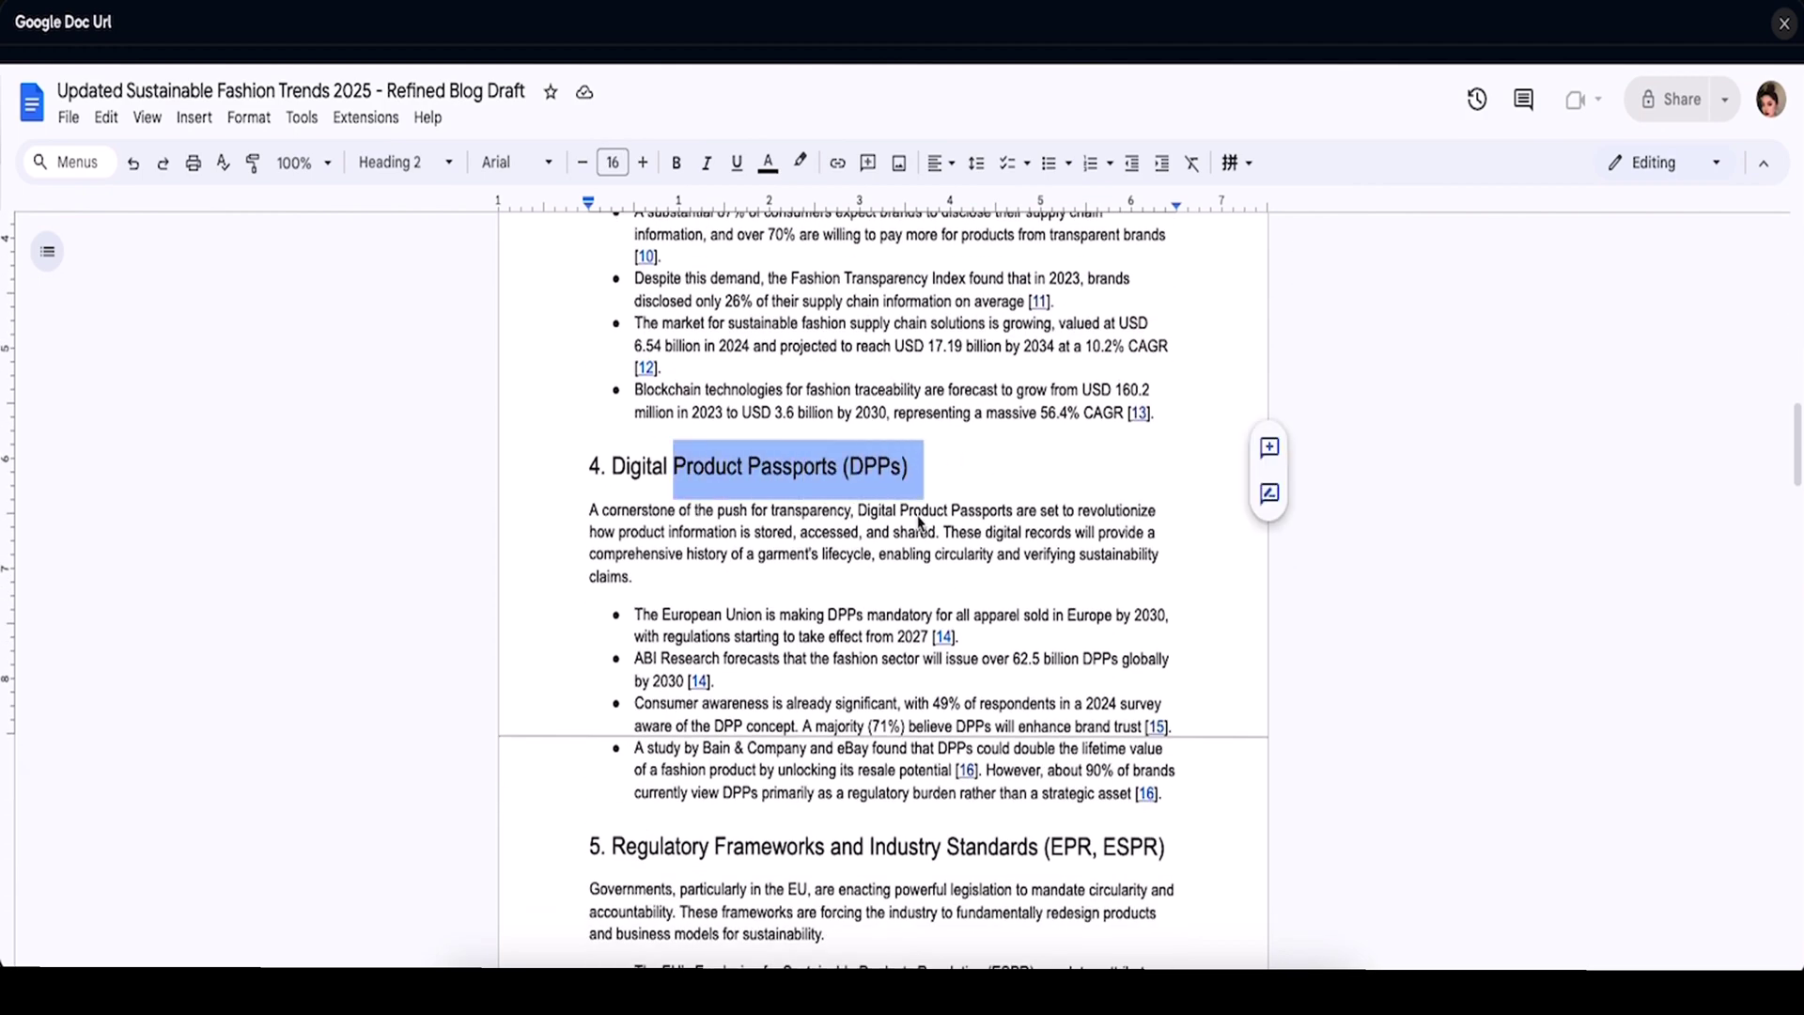
pyautogui.scroll(-2, 902, 563)
pyautogui.scroll(-2, 902, 563)
pyautogui.moveTo(716, 500); pyautogui.dragTo(1158, 500)
pyautogui.click(1078, 570)
# Review the refined draft's remaining trend sections, including conscious consumption, sustainable dyeing and plant-based leather, plus the conclusion and bibliography.
pyautogui.scroll(-10, 1078, 575)
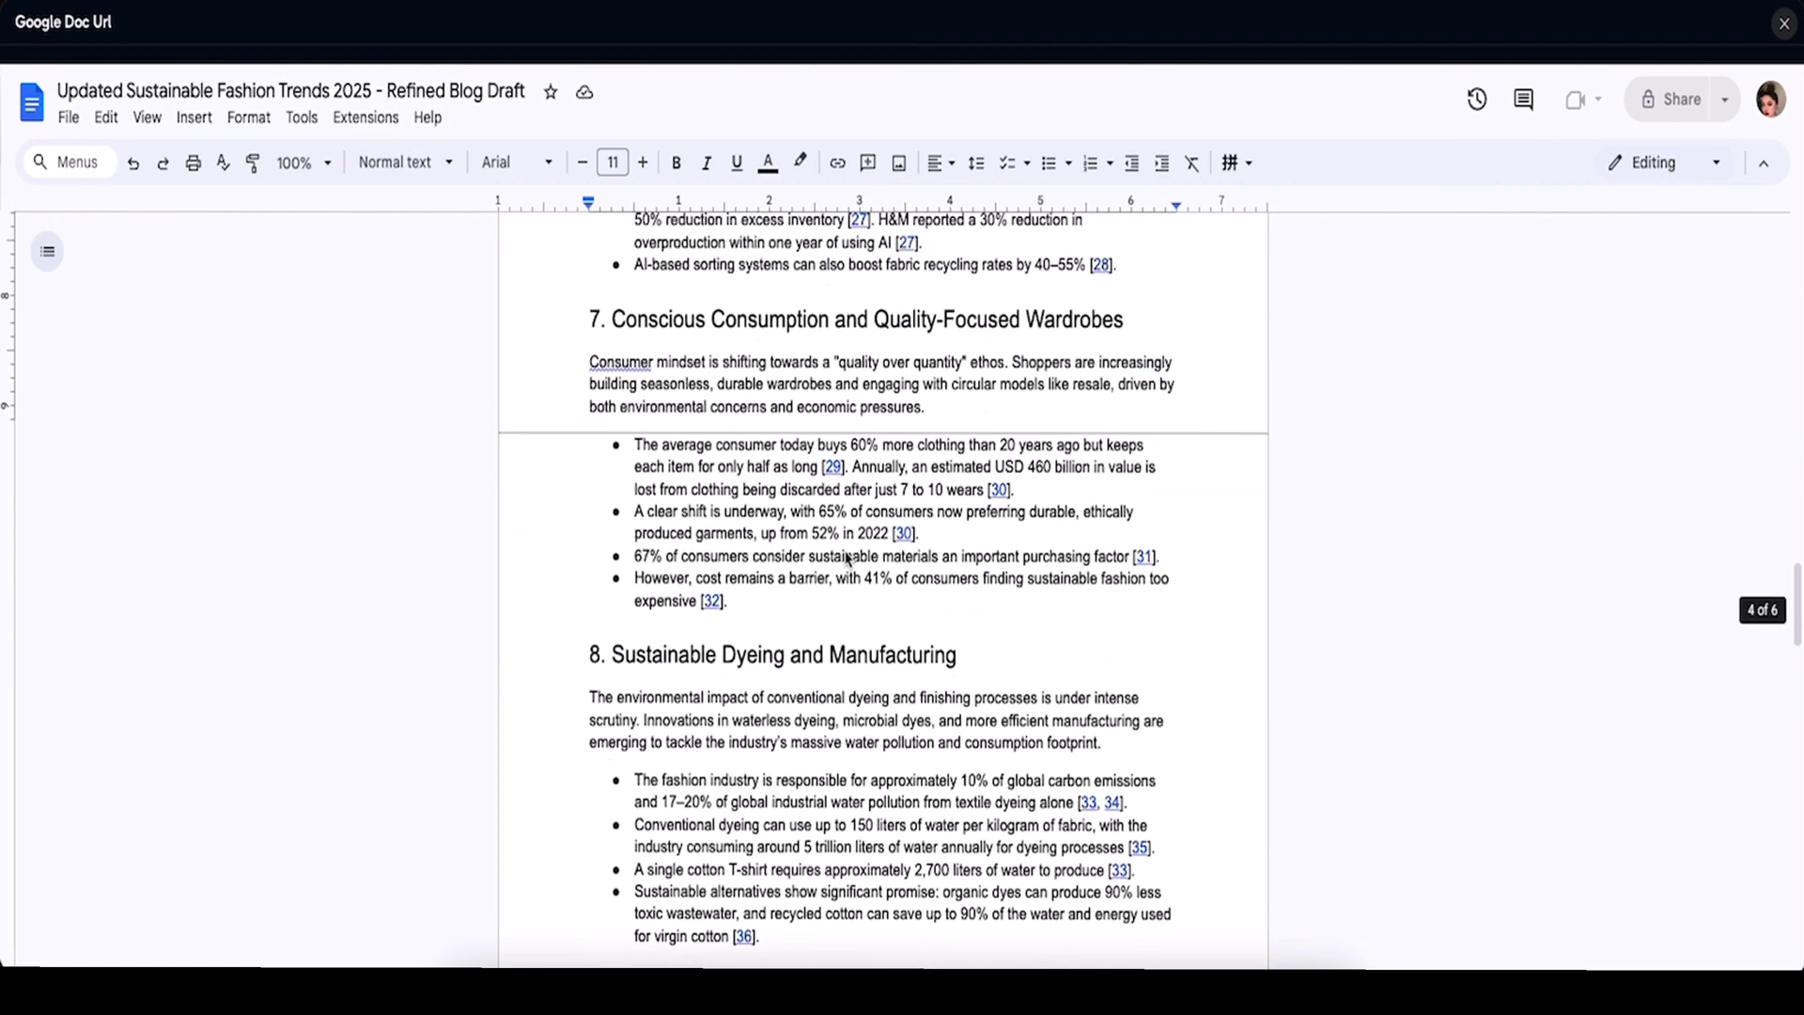
pyautogui.scroll(4, 738, 531)
pyautogui.scroll(-7, 737, 531)
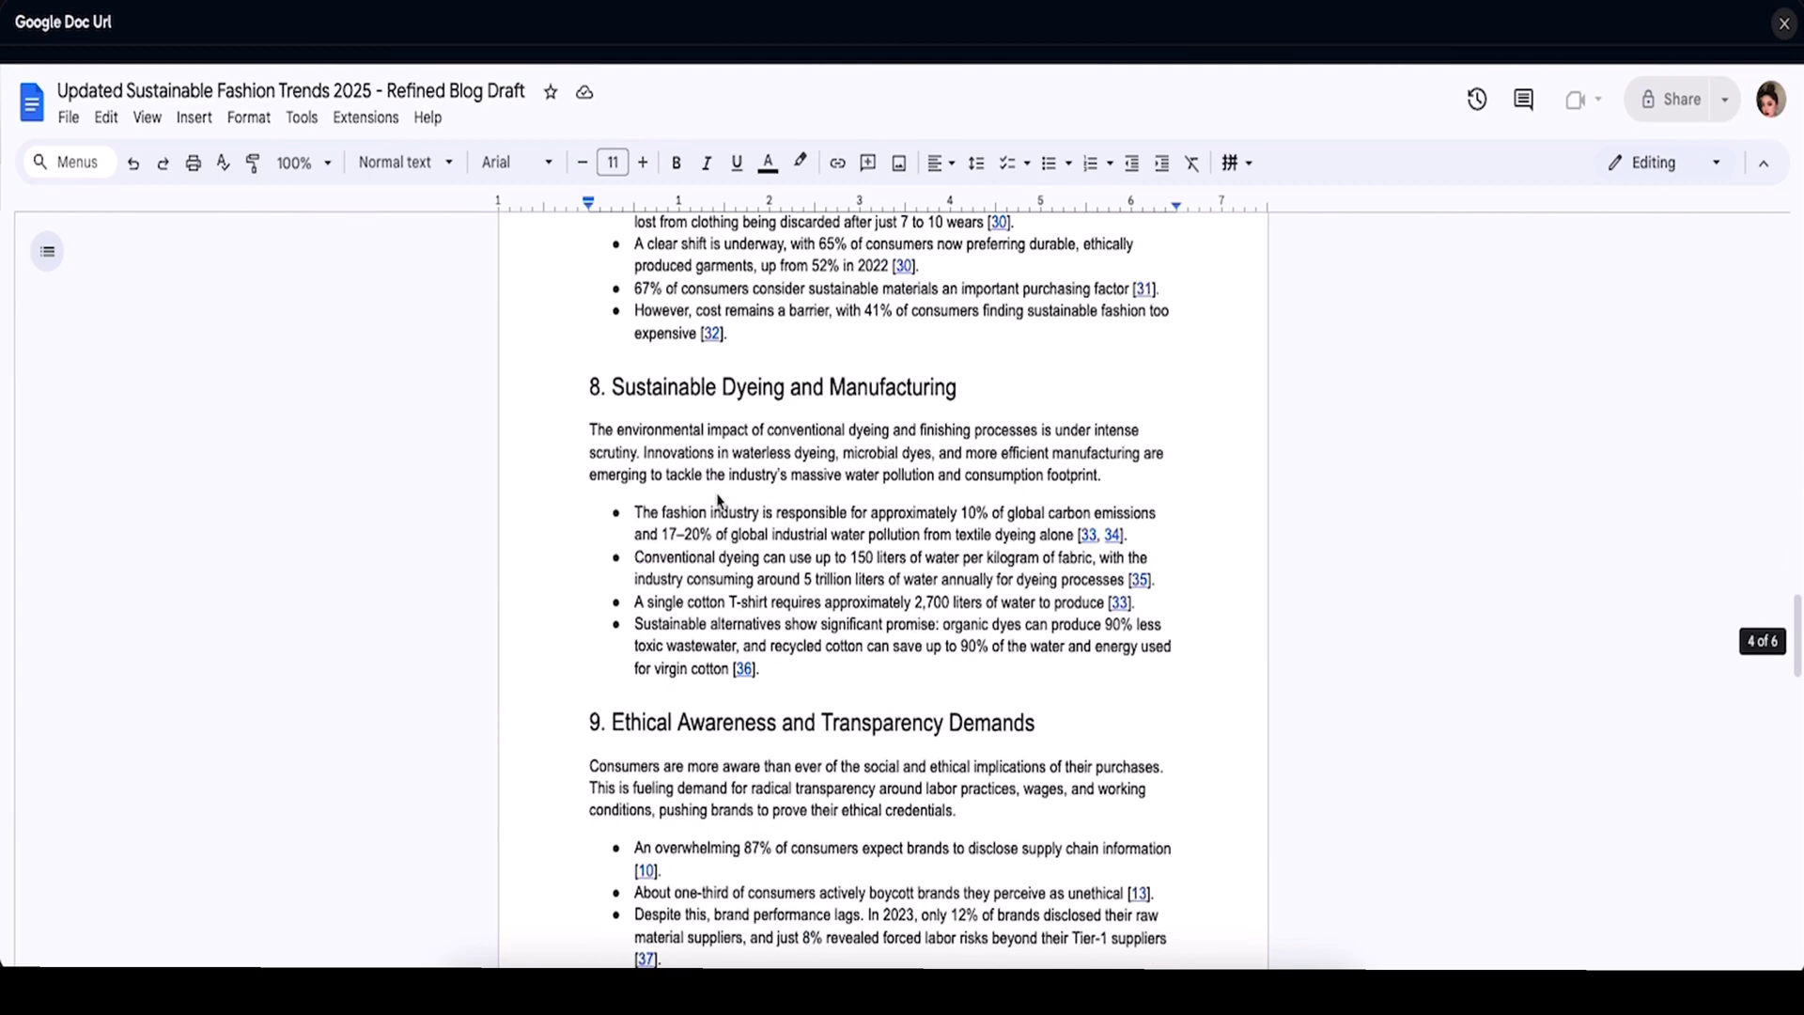
pyautogui.moveTo(655, 376); pyautogui.dragTo(945, 420)
pyautogui.click(944, 422)
pyautogui.scroll(-5, 919, 496)
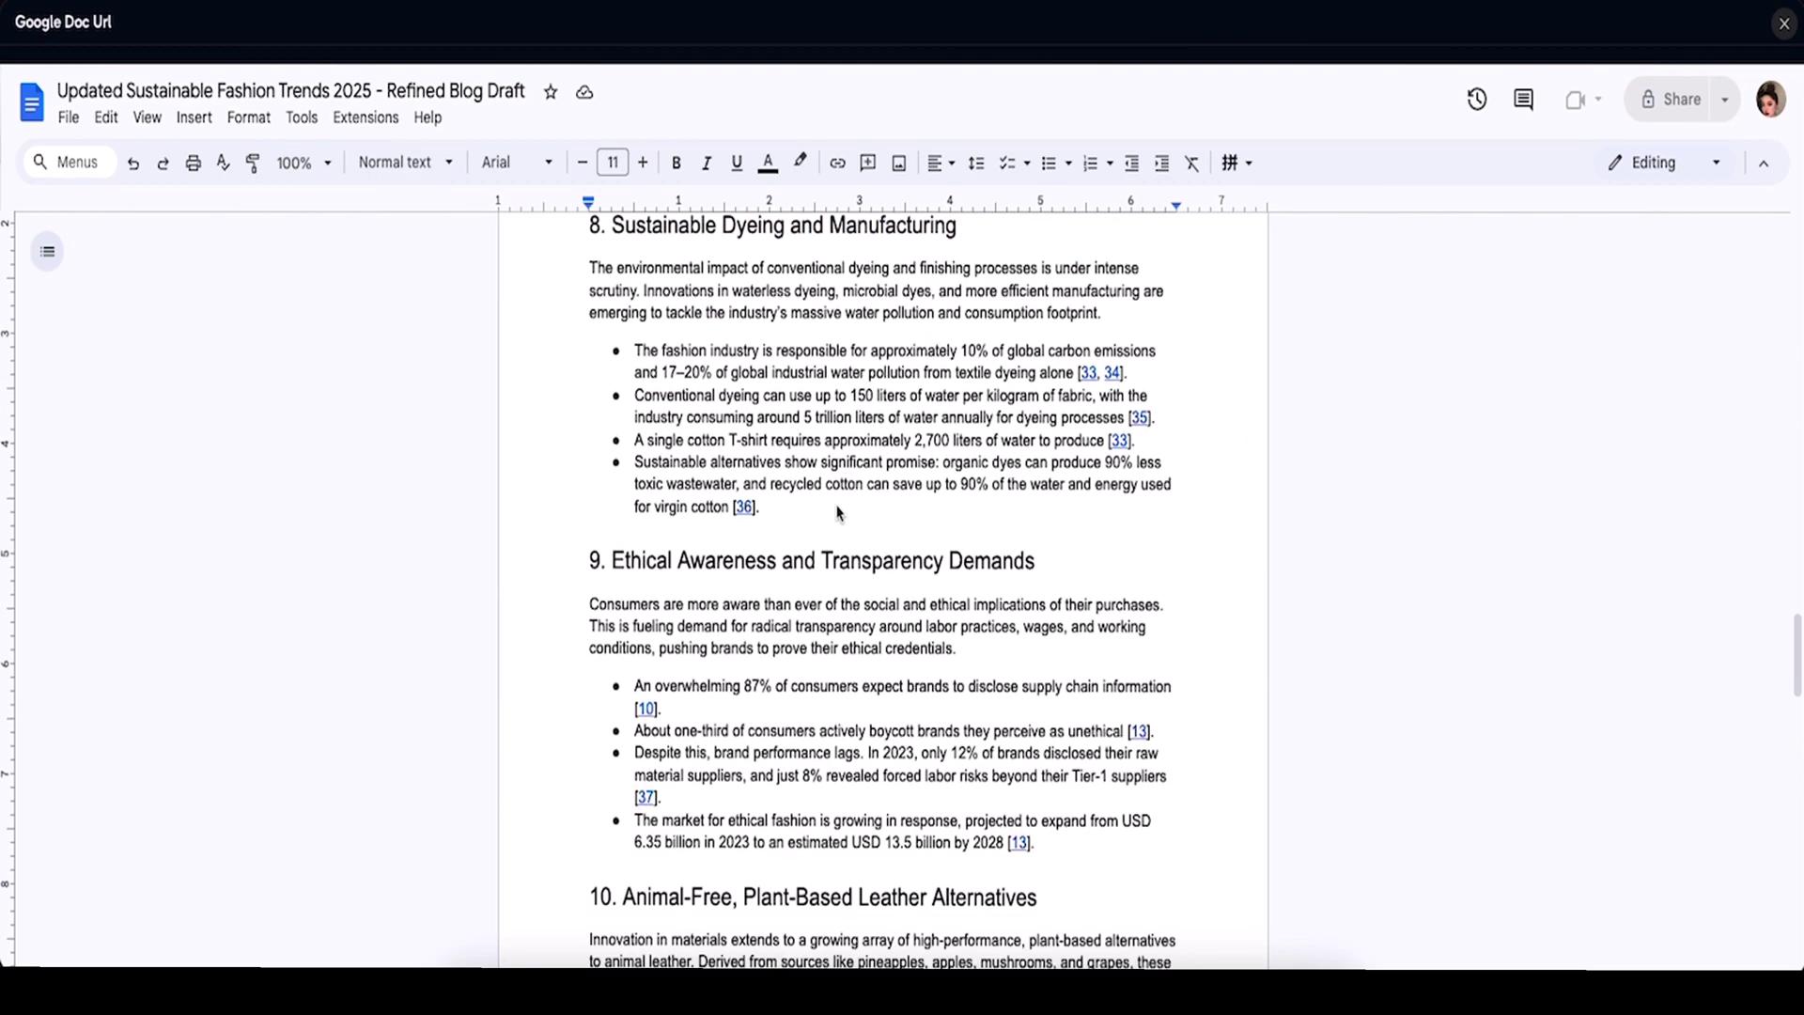
pyautogui.scroll(-1, 787, 515)
pyautogui.moveTo(743, 540); pyautogui.dragTo(1041, 543)
pyautogui.click(1044, 541)
pyautogui.scroll(-6, 944, 668)
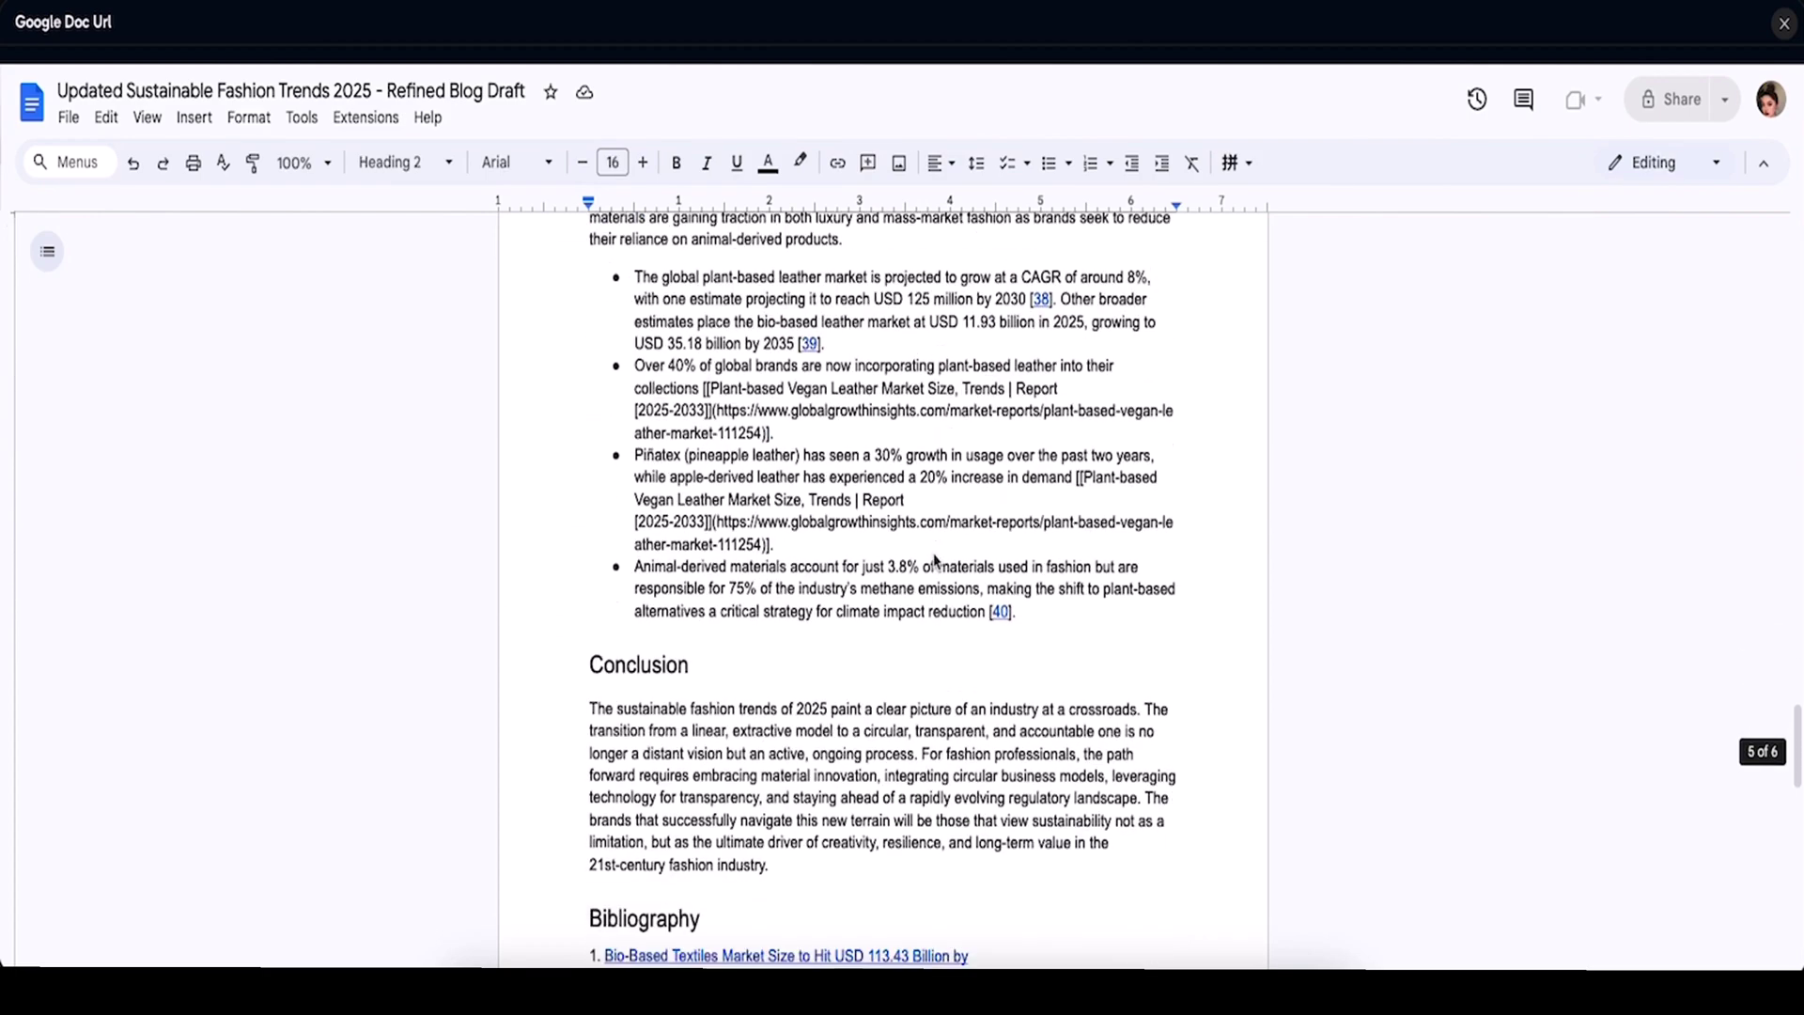
pyautogui.scroll(-12, 842, 593)
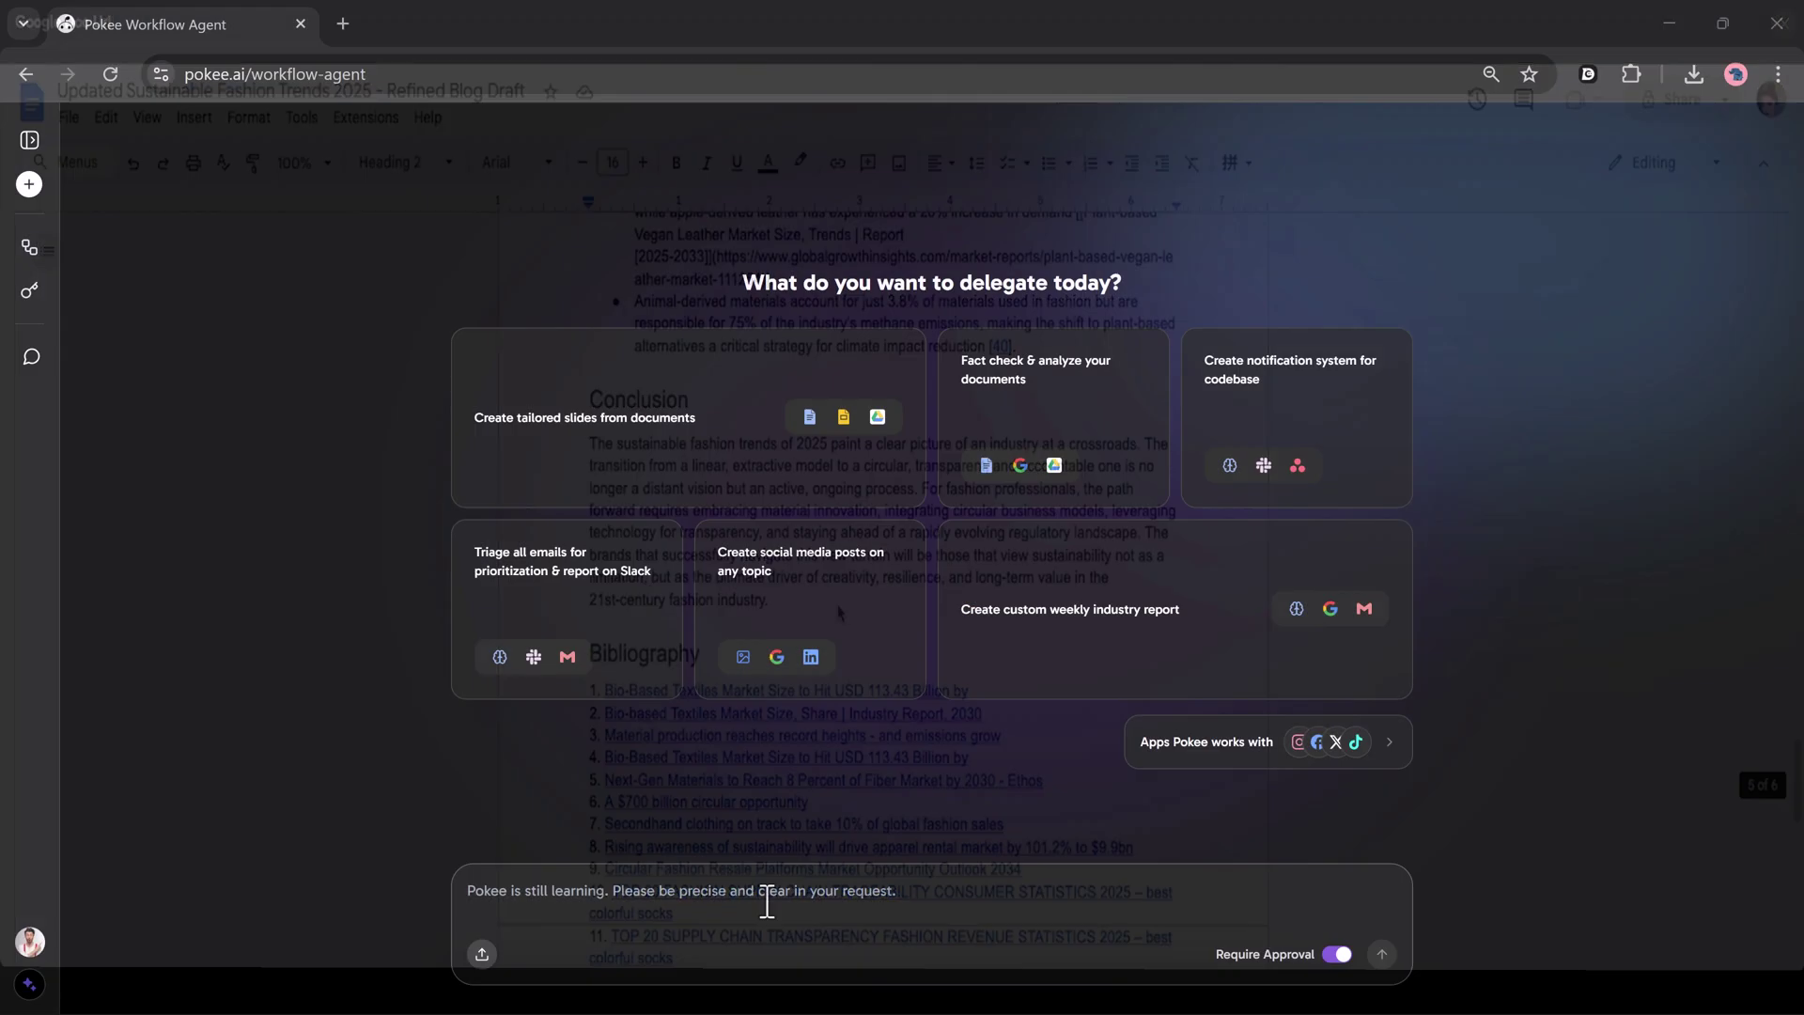
# Ask Pokee to combine the uploaded product image and brand logo into a clean marketing banner and write a catchy Instagram caption highlighting eco-friendly features.
pyautogui.write('Combine my uploaded product image and brand logo into a clean marketing banner. Then write a catchy Instagram caption highlighting eco-friendly features')
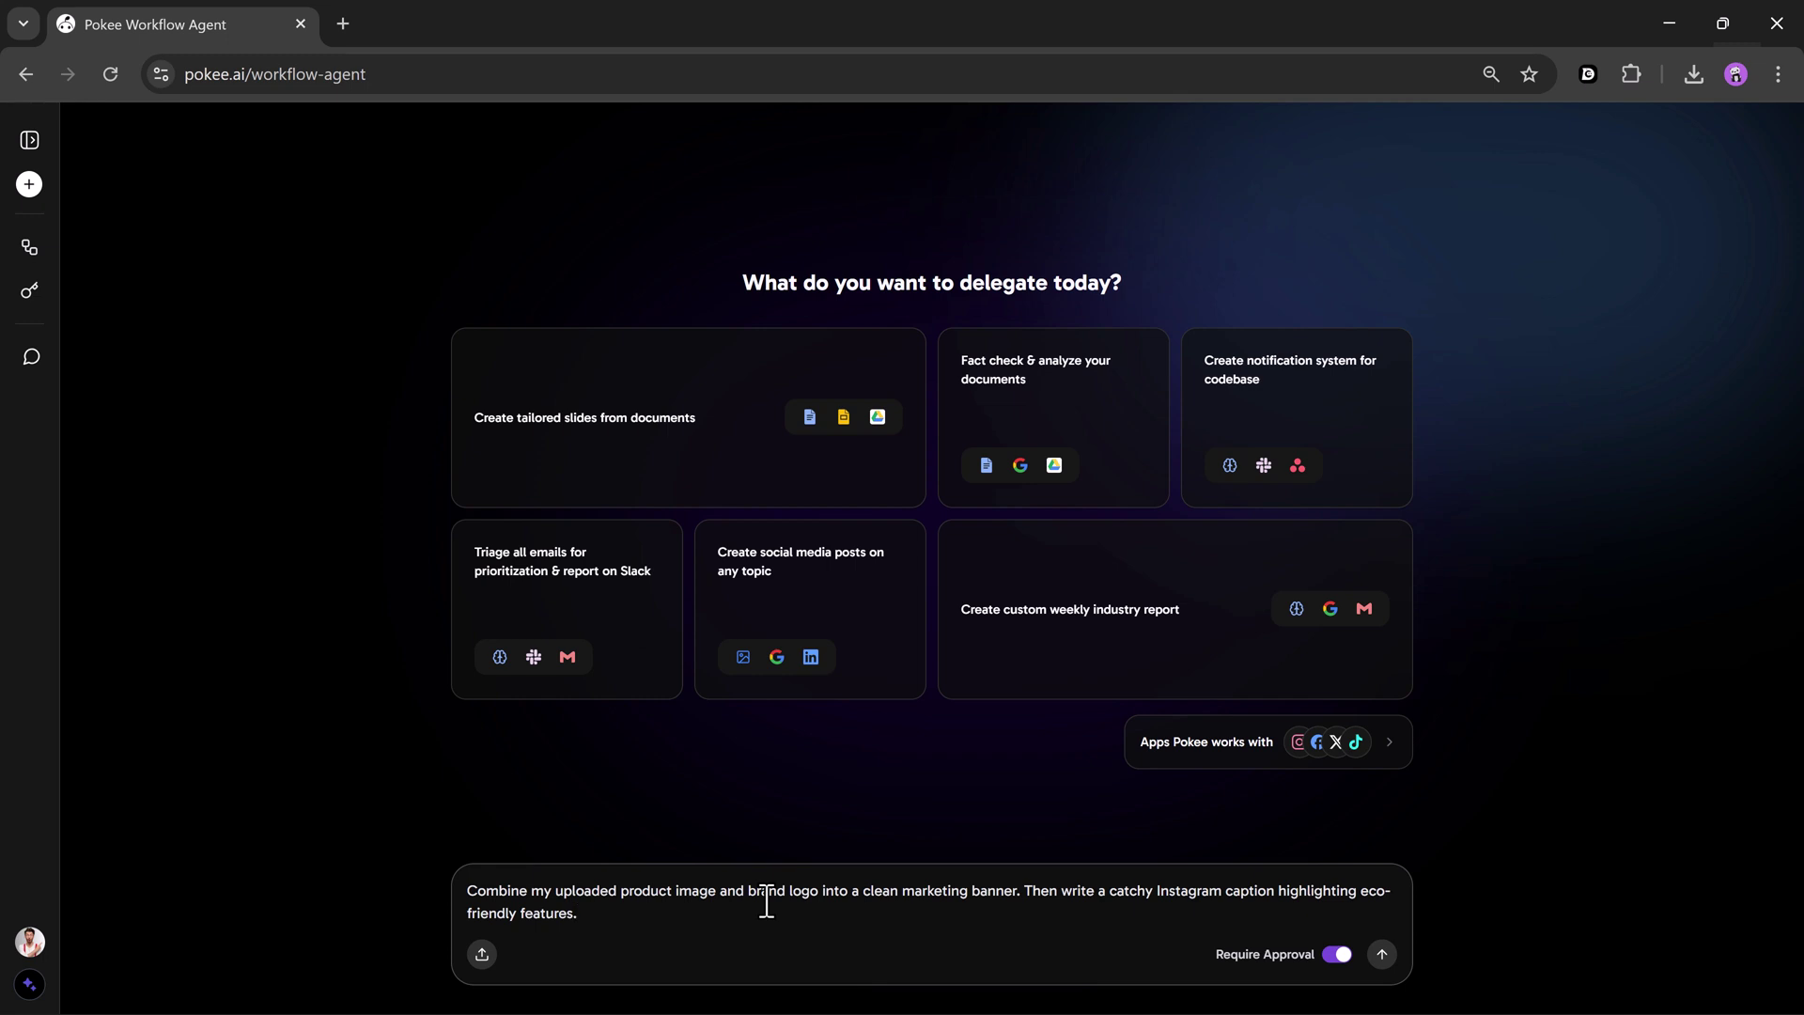
pyautogui.click(1382, 955)
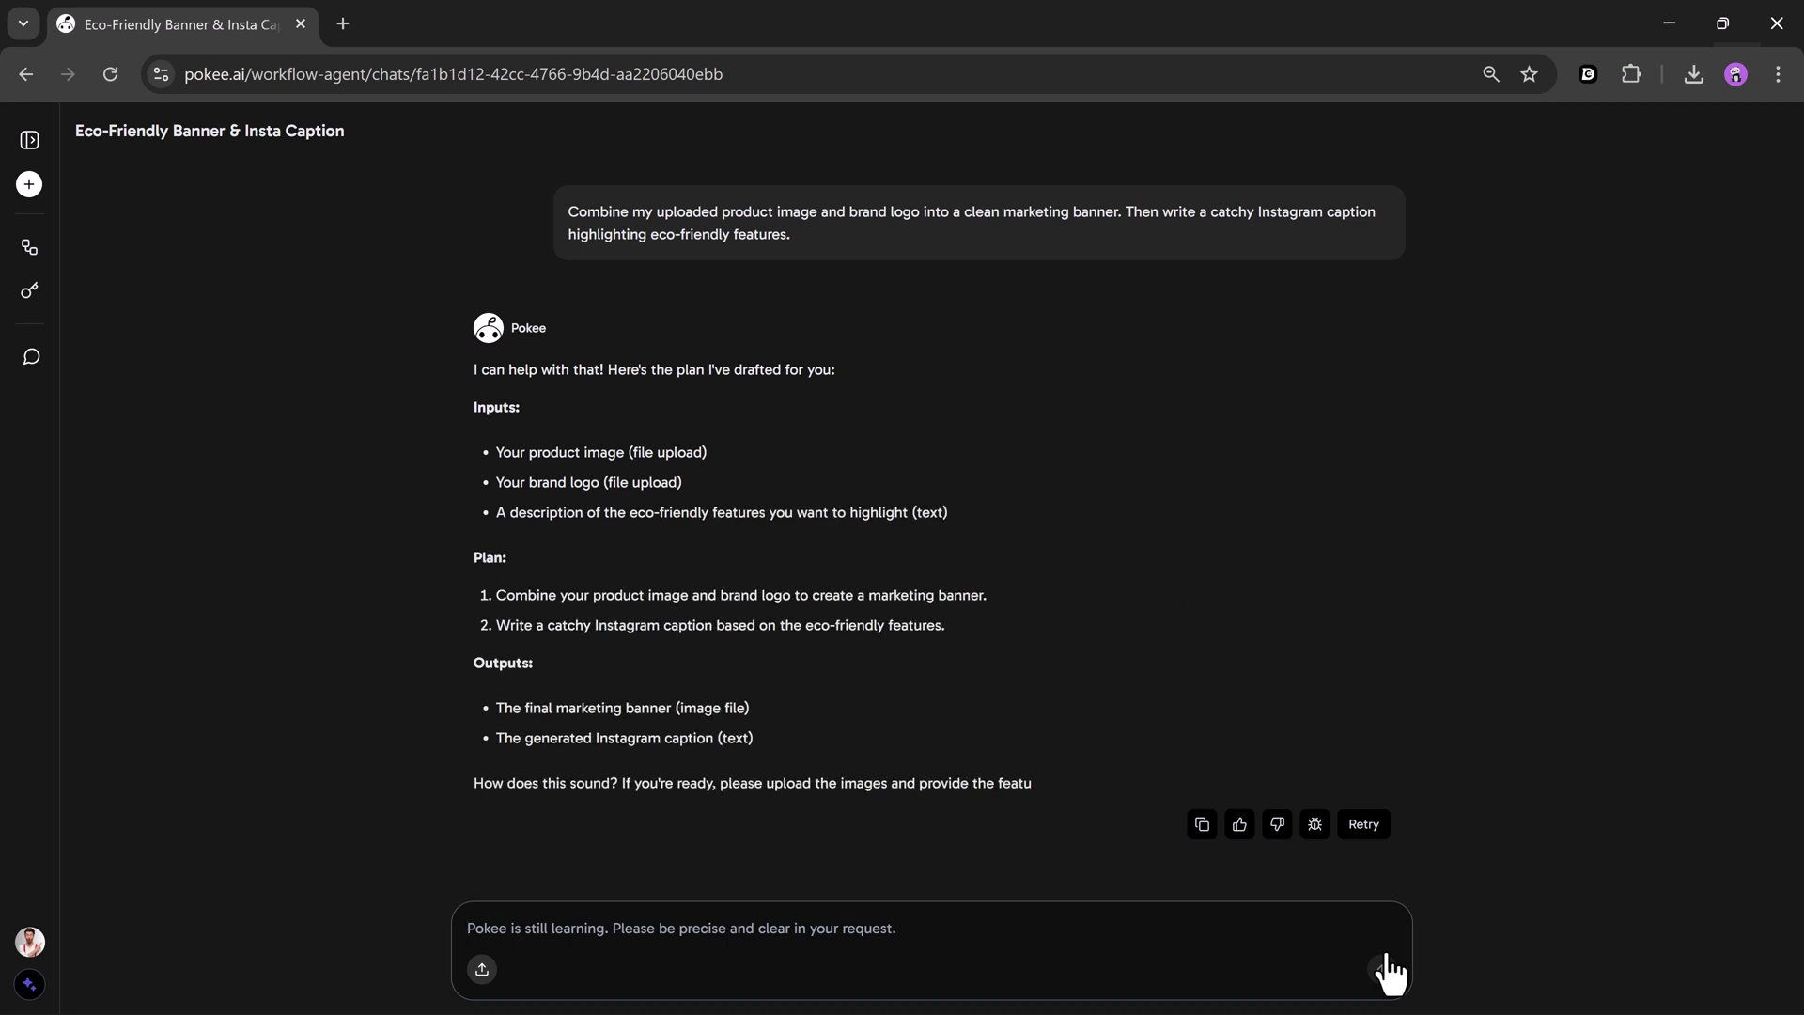
# Upload the files 10.png and mm.jpg to the chat and send them with the request "Create a modern style banner".
pyautogui.click(482, 968)
pyautogui.moveTo(237, 196); pyautogui.dragTo(455, 202)
pyautogui.click(798, 812)
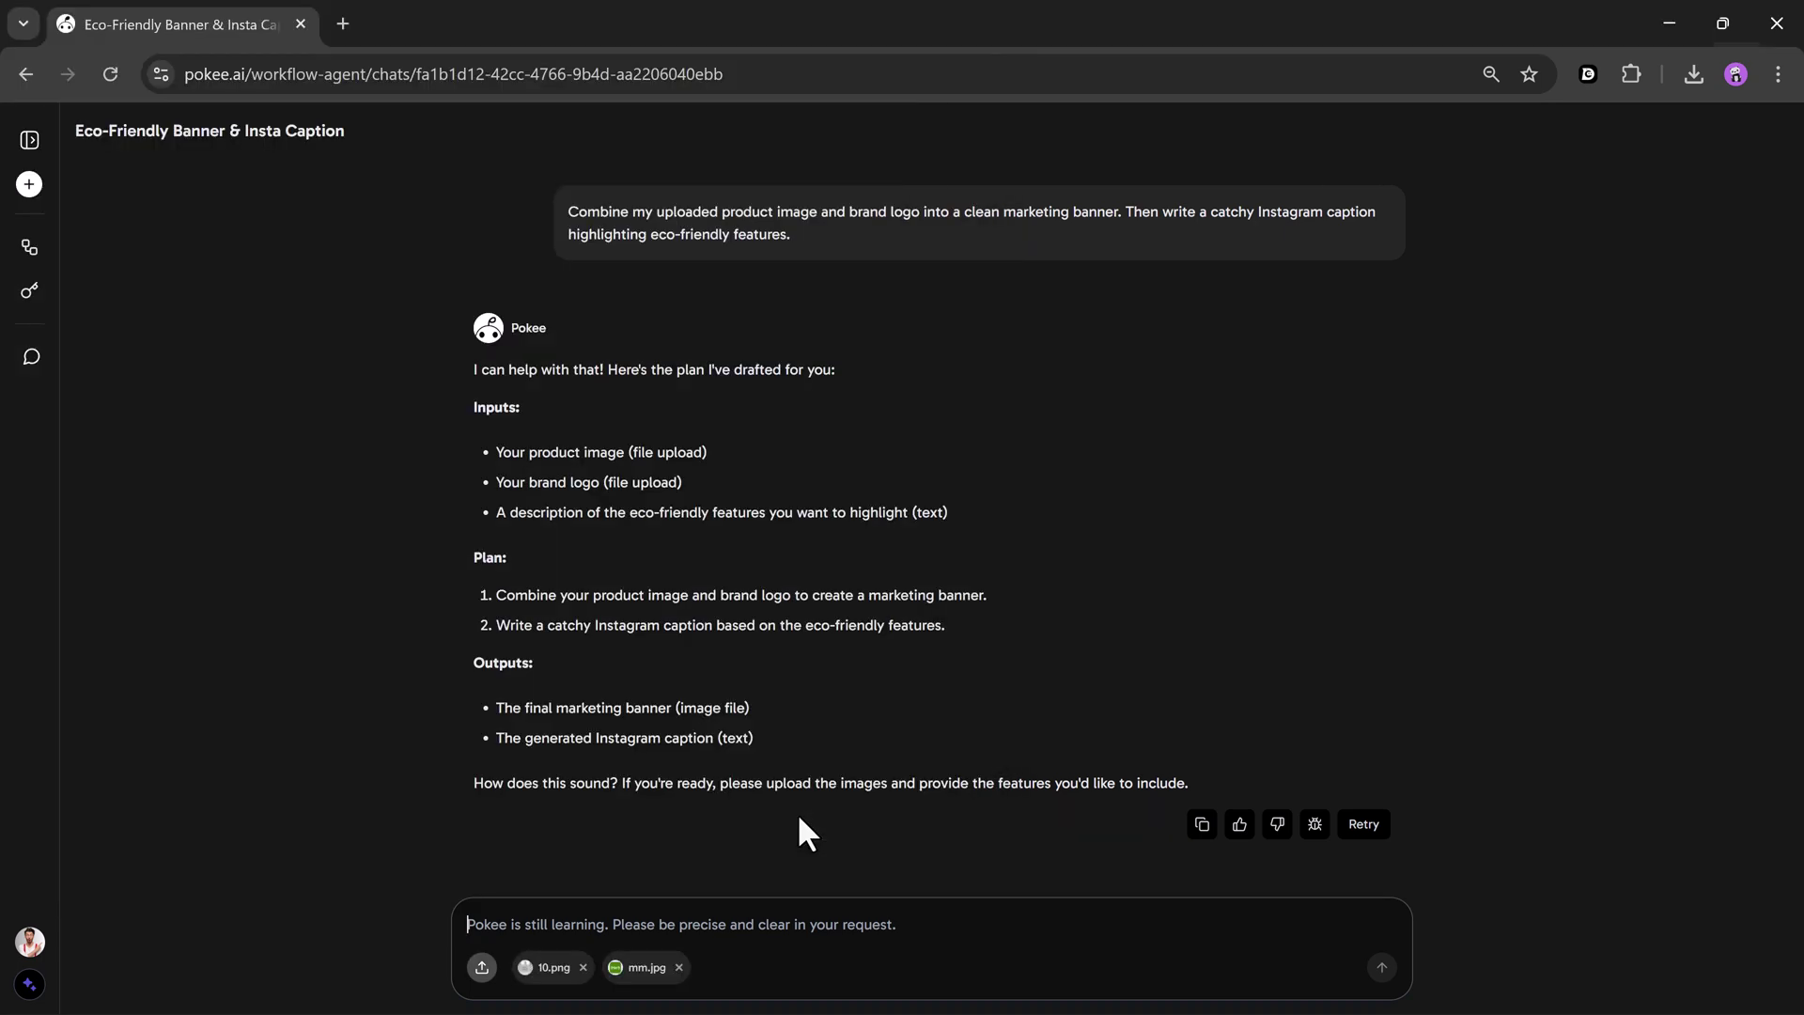
pyautogui.click(726, 927)
pyautogui.write('Create a modern style banner')
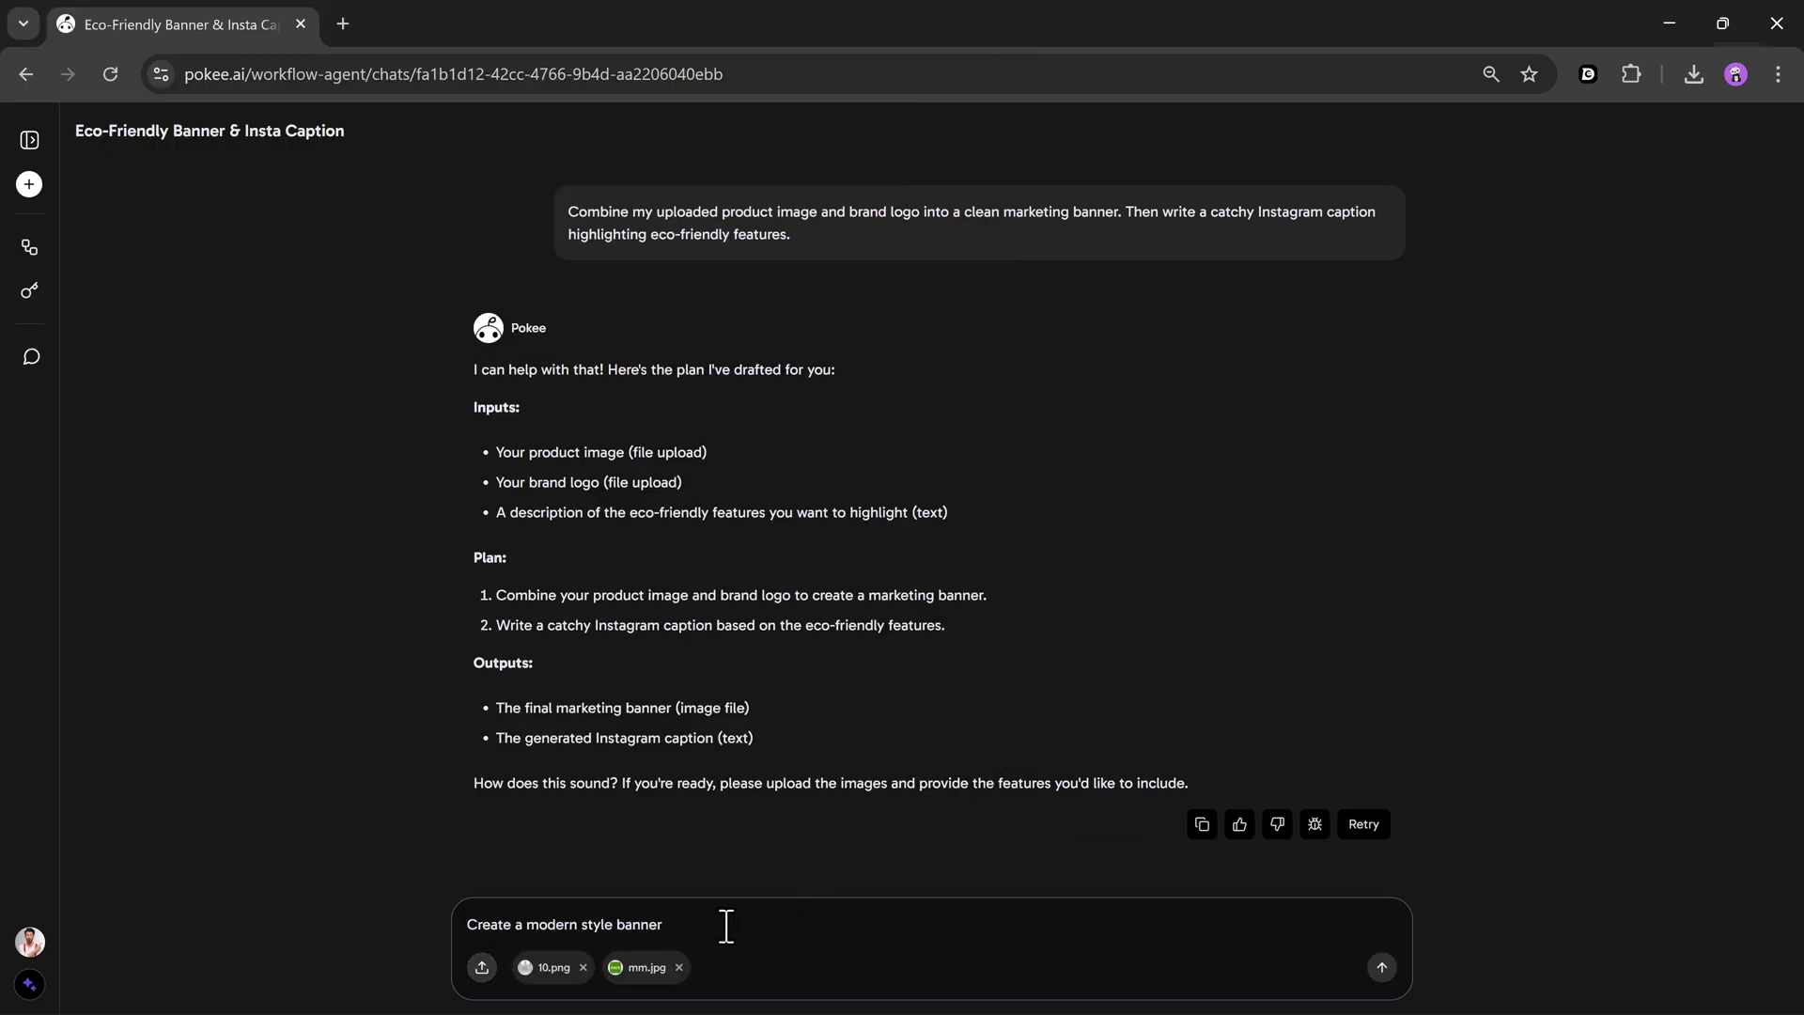
pyautogui.press('Return')
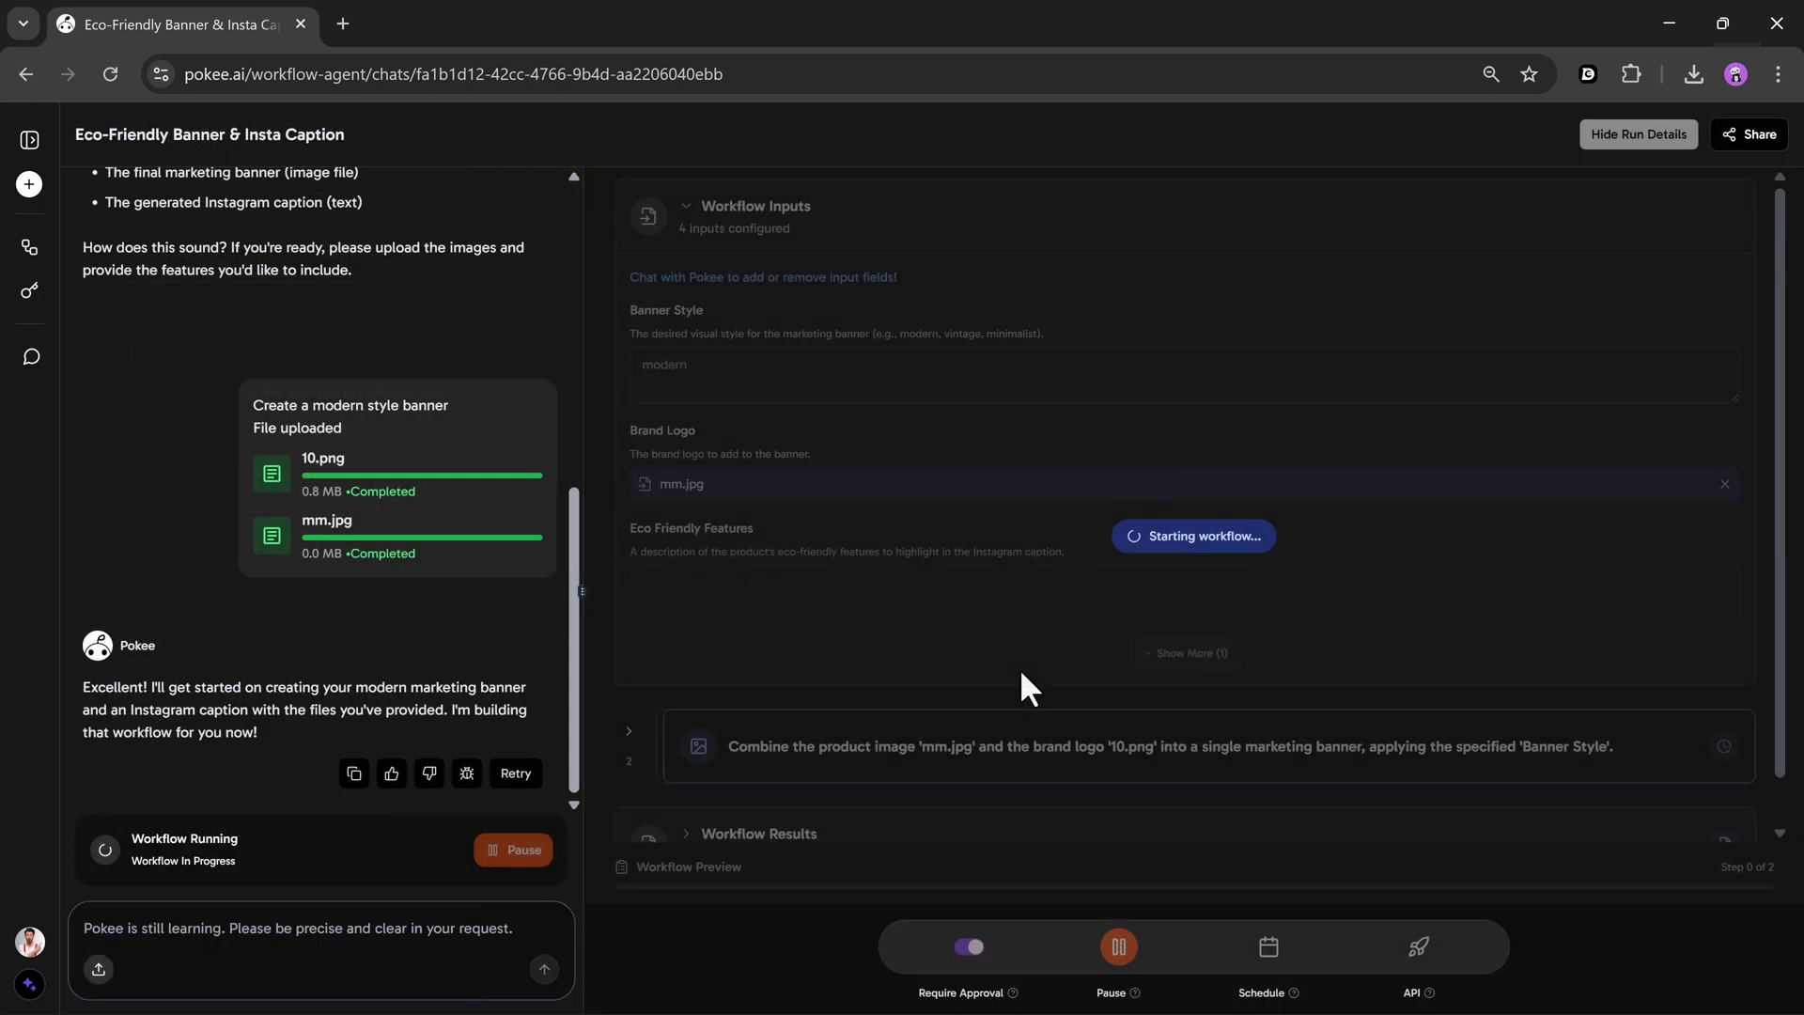
# Inspect the generated marketing banner in the finished workflow's results.
pyautogui.scroll(-4, 945, 551)
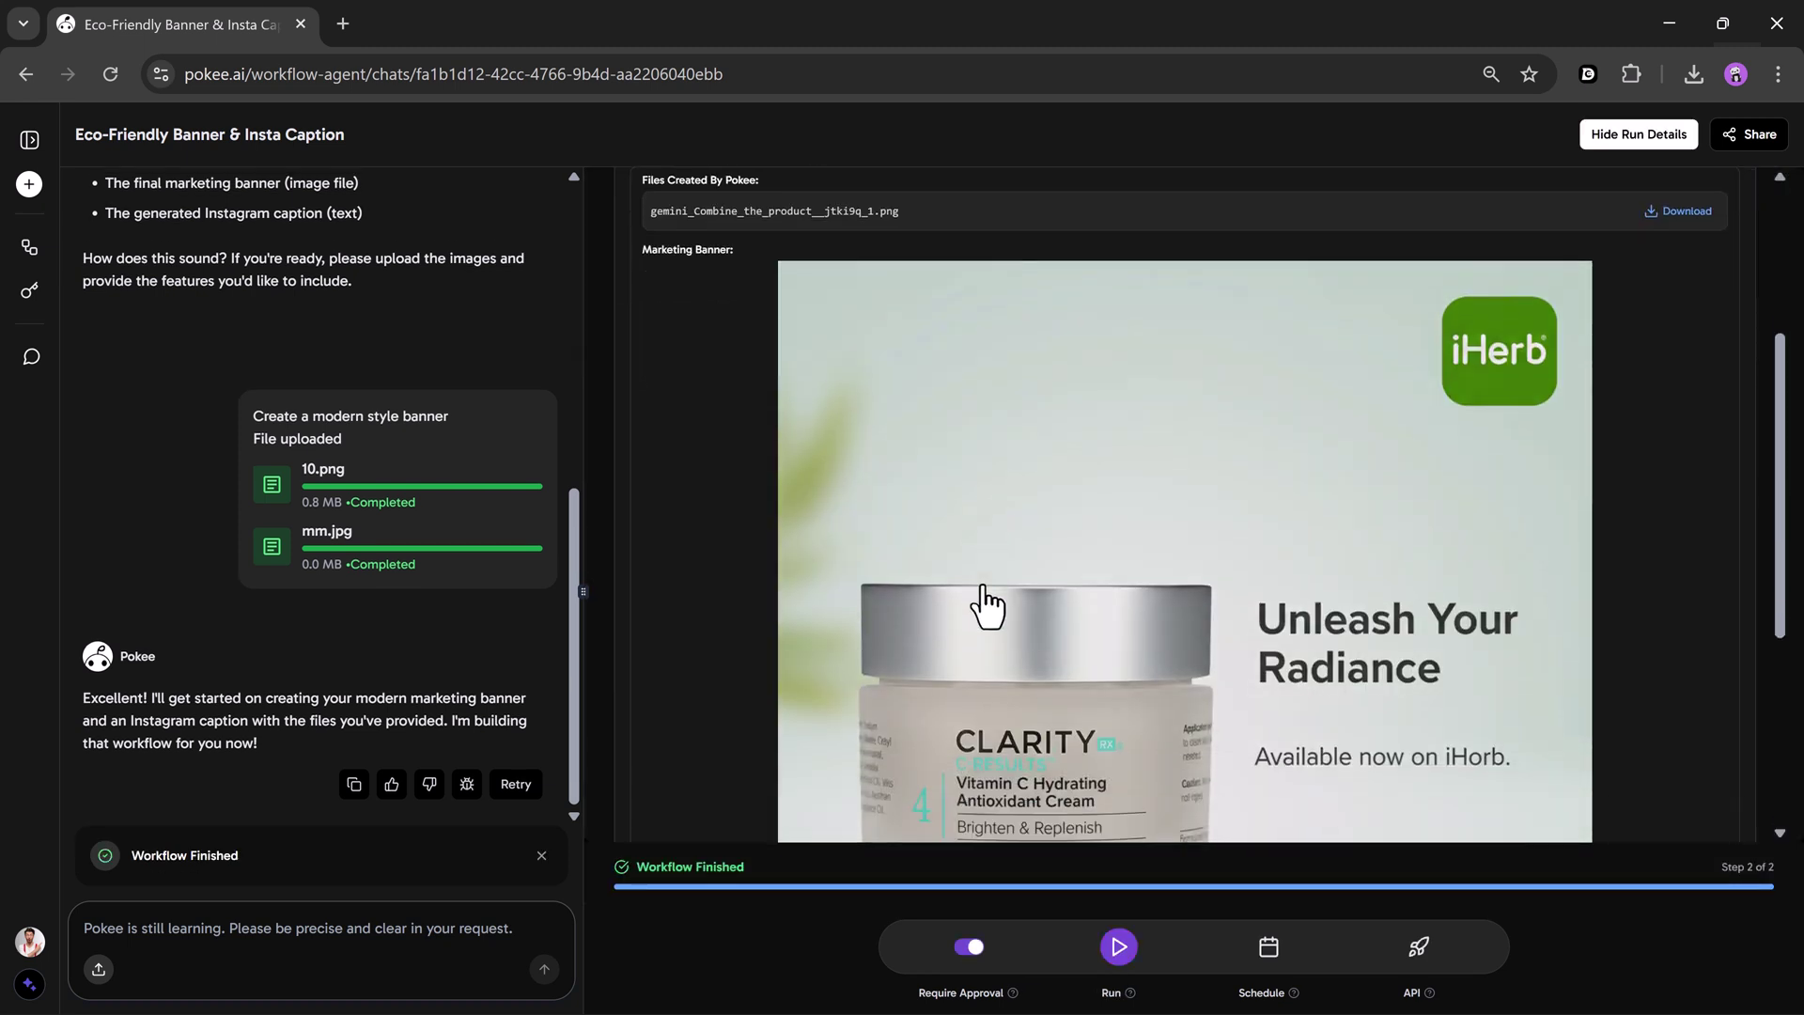
pyautogui.scroll(-2, 1601, 550)
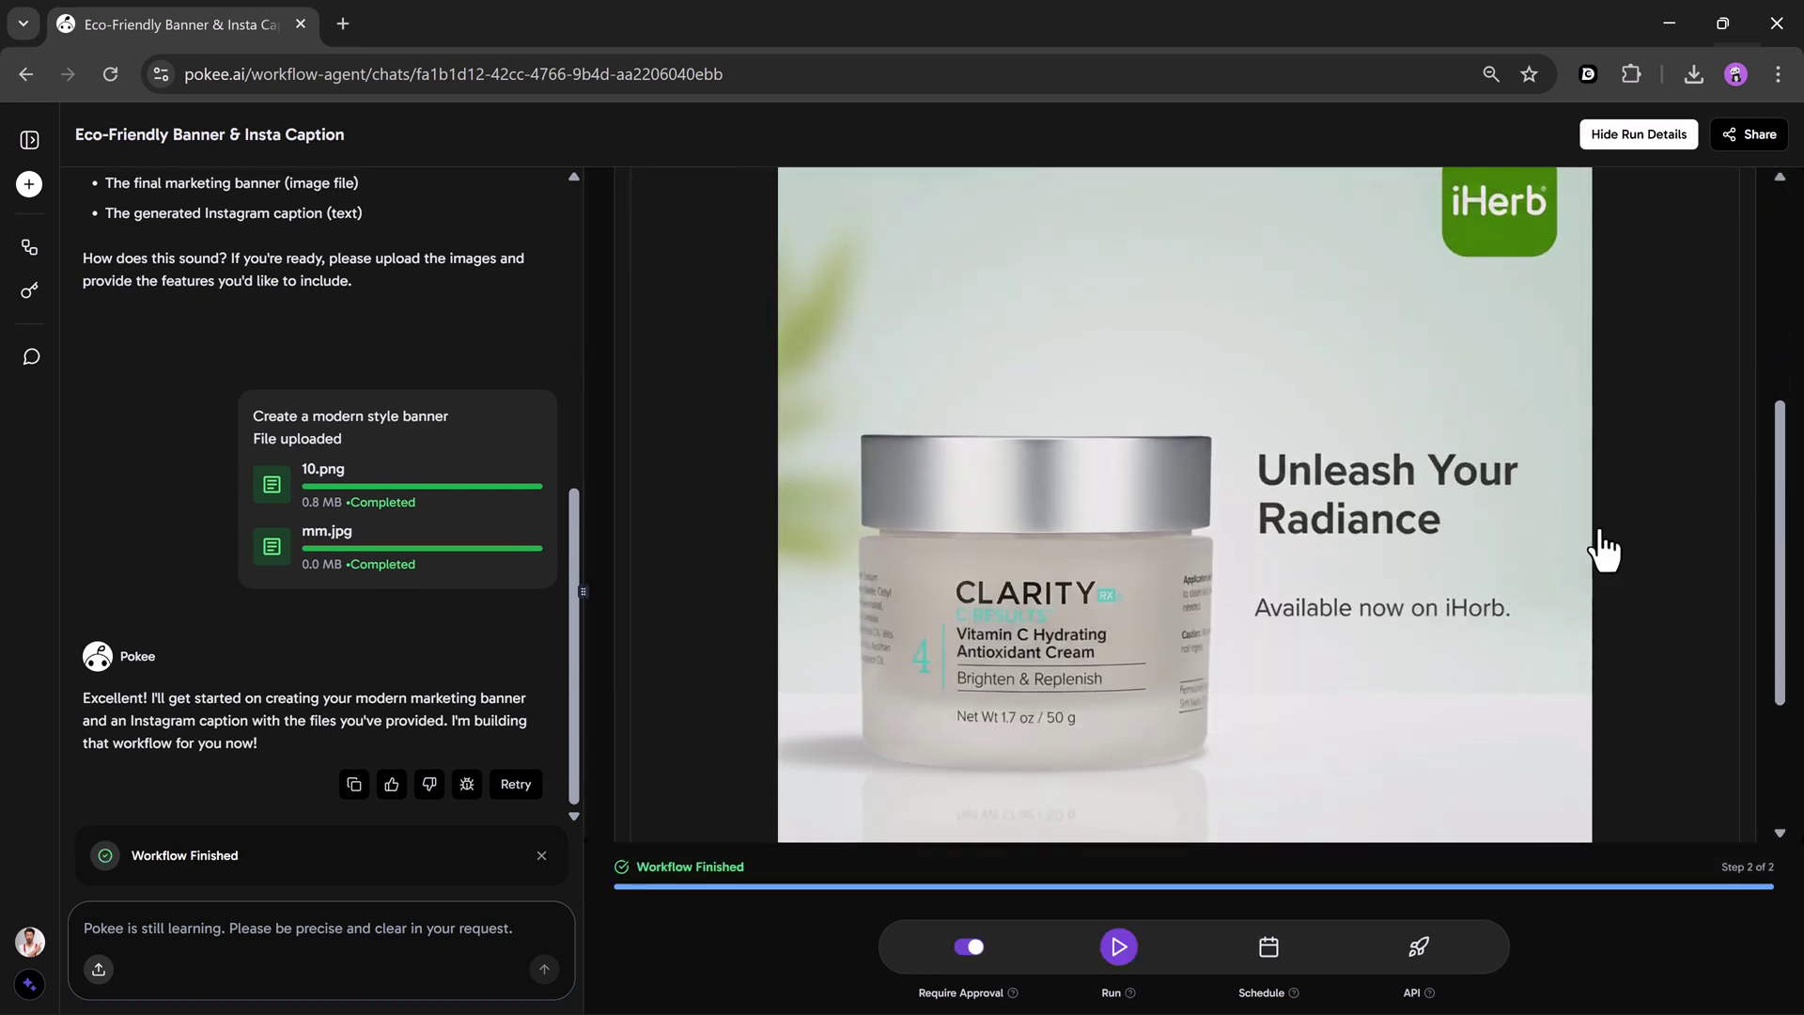
pyautogui.scroll(1, 1602, 549)
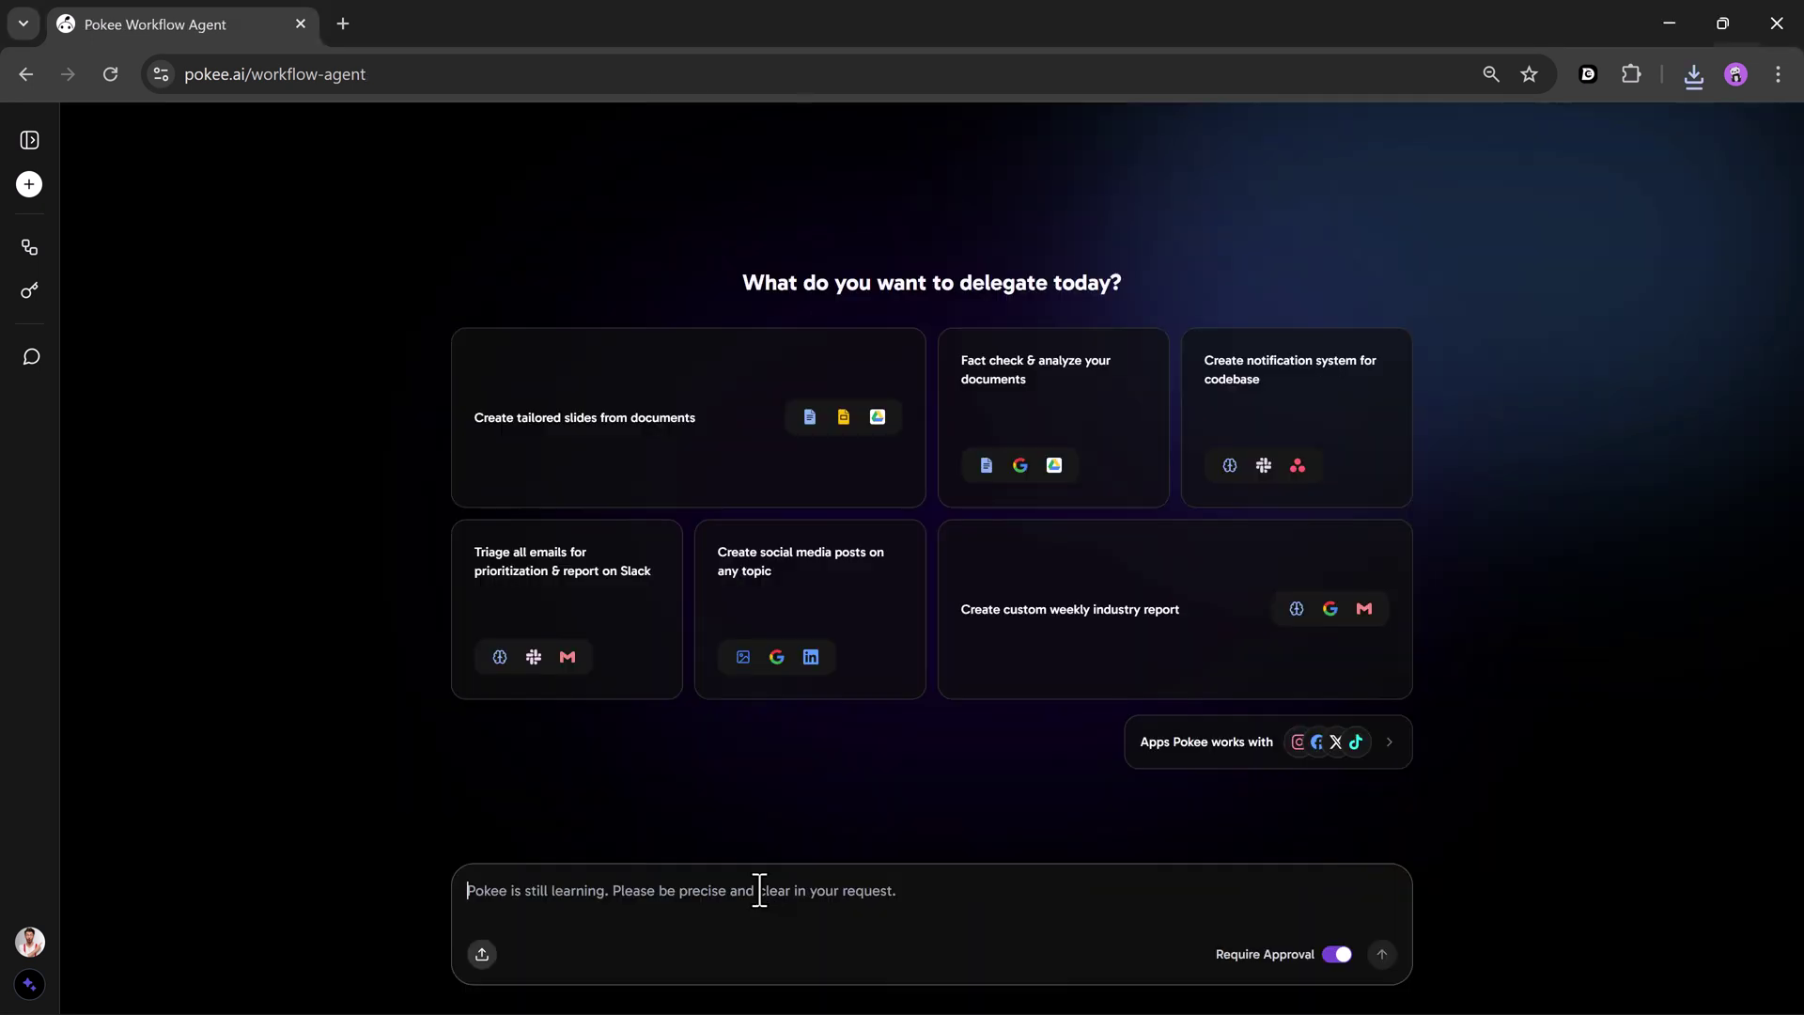
# Request a workflow that summarizes competitor social media activities and the team's performance this week into a detailed Google Docs report, and run it.
pyautogui.write('Summarize competitor social media activities and our team’s performance this week, then create a detailed report in Google Docs.')
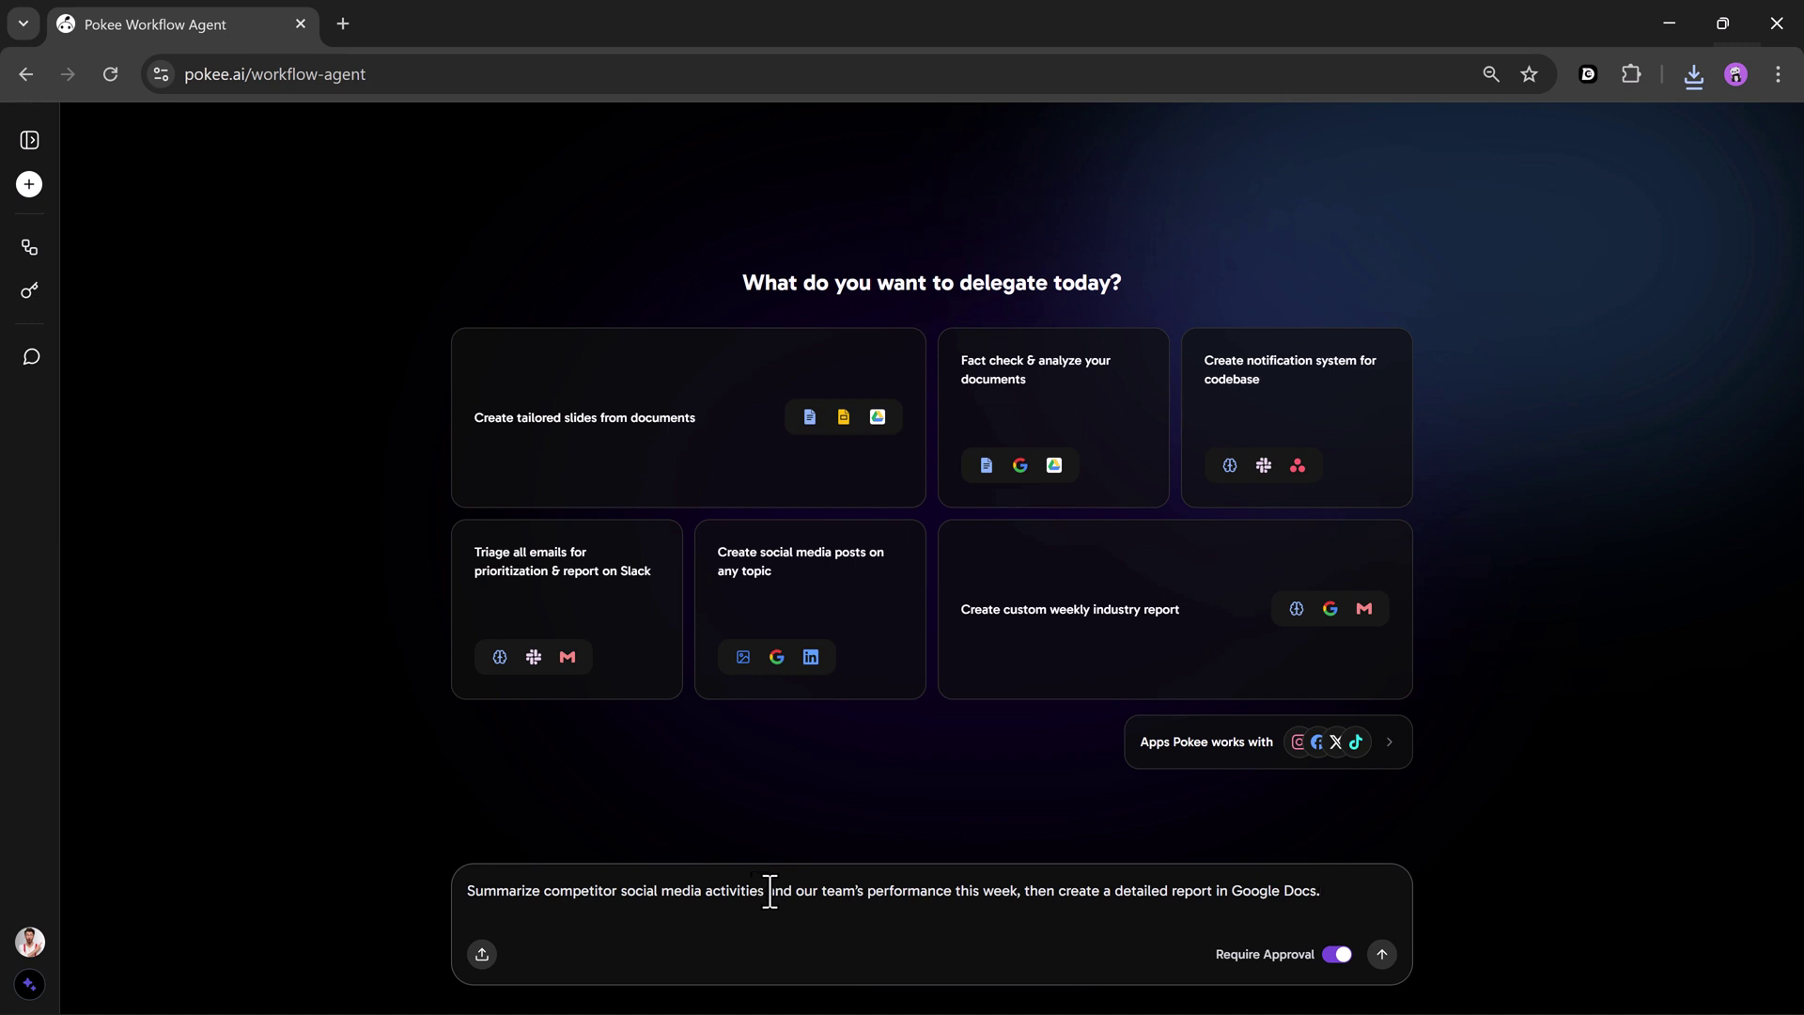
pyautogui.click(1381, 954)
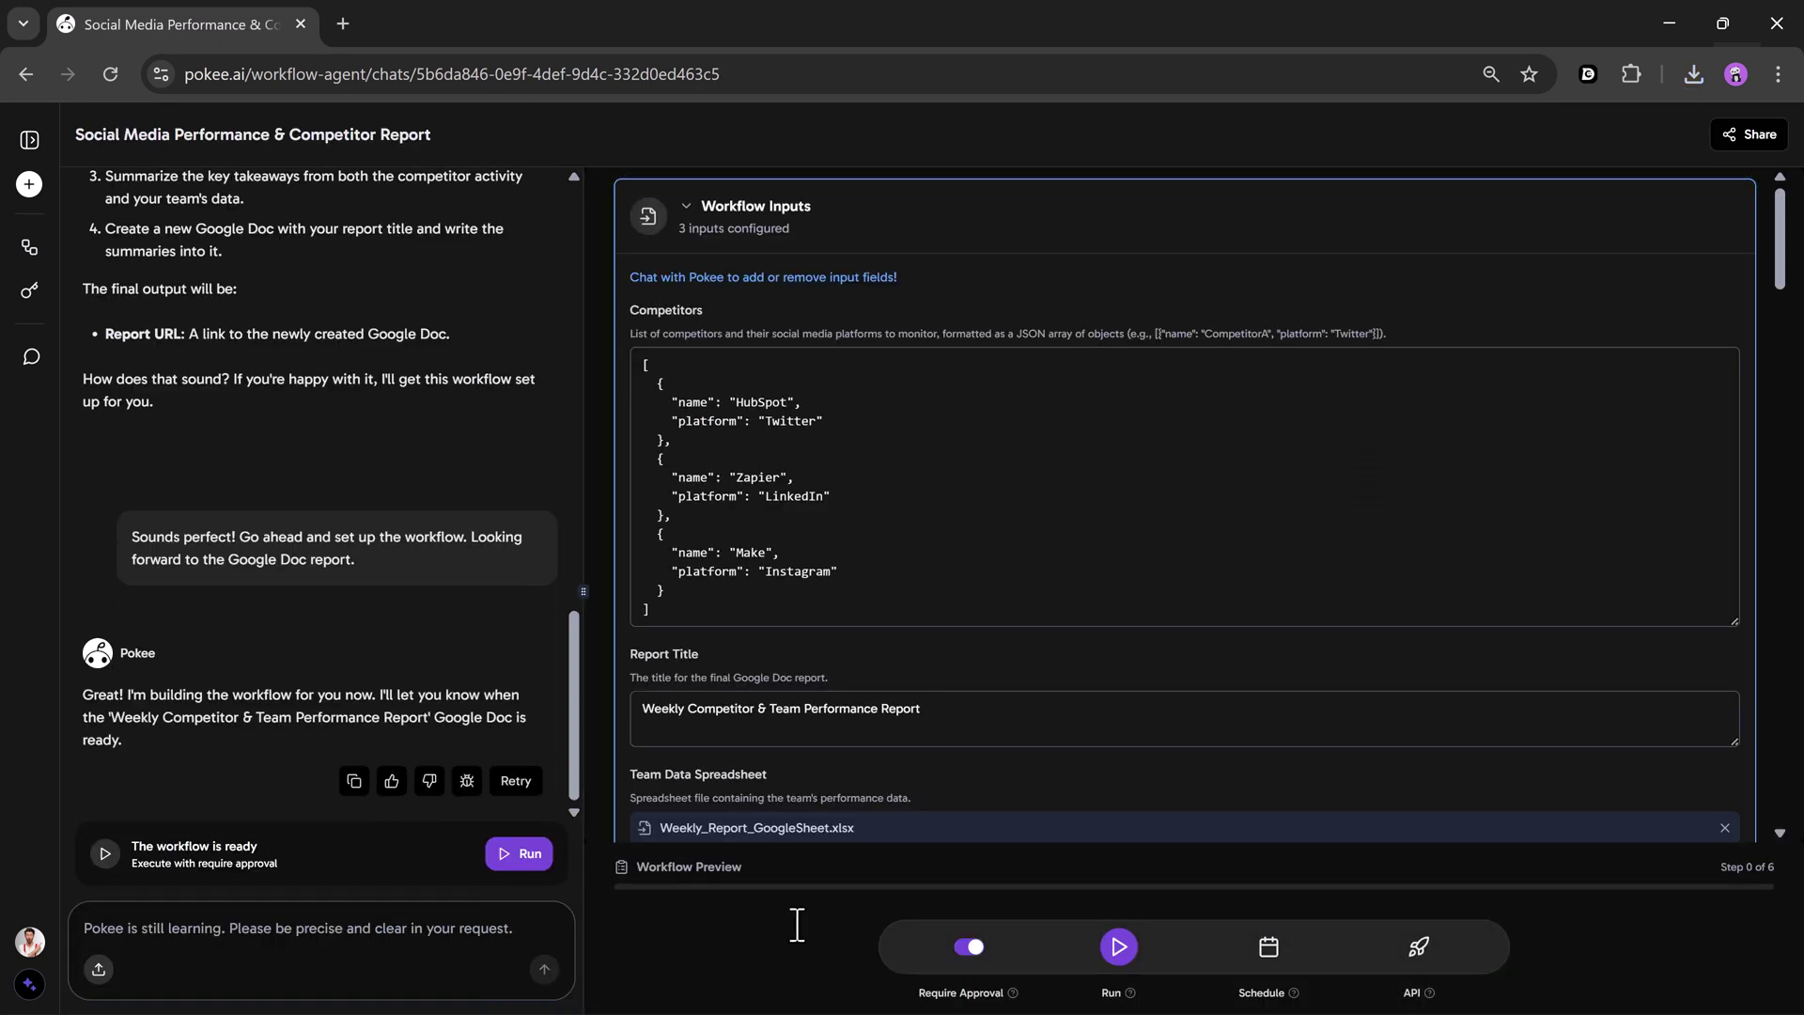
pyautogui.click(1118, 947)
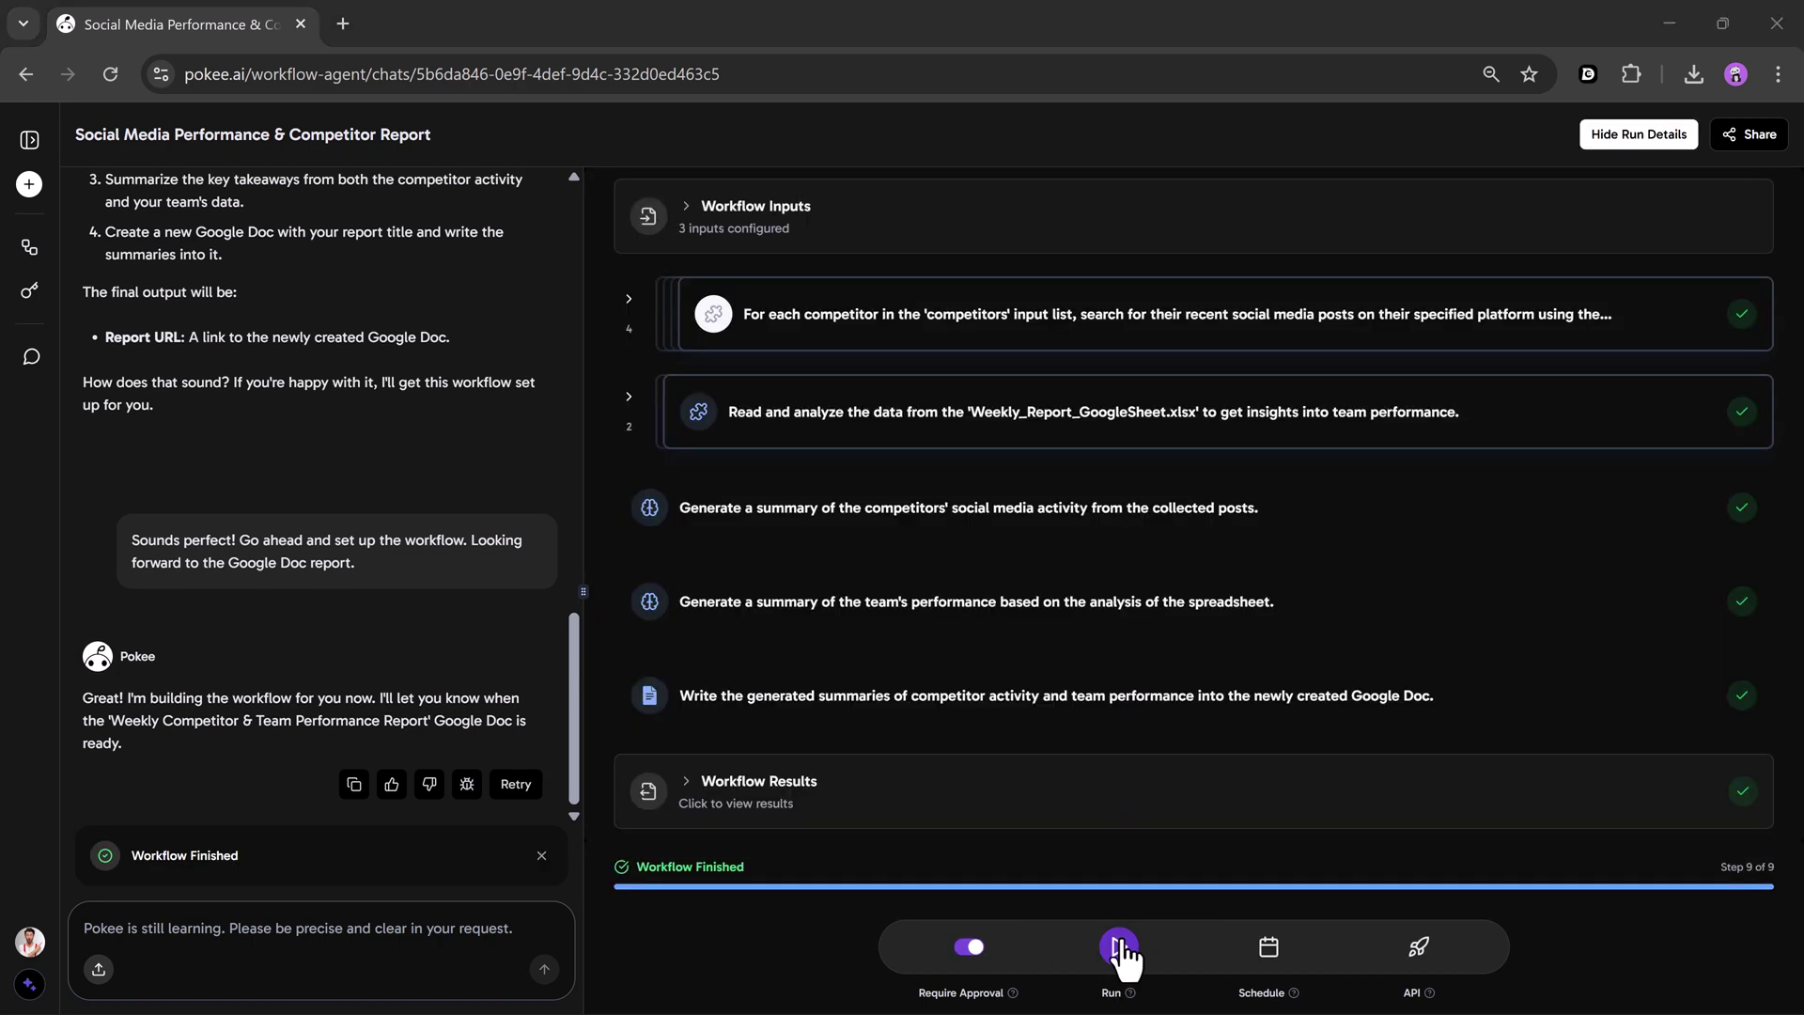
# Open the resulting report in Google Docs, examine its competitor summaries, team performance section and bibliography, and close it.
pyautogui.click(886, 815)
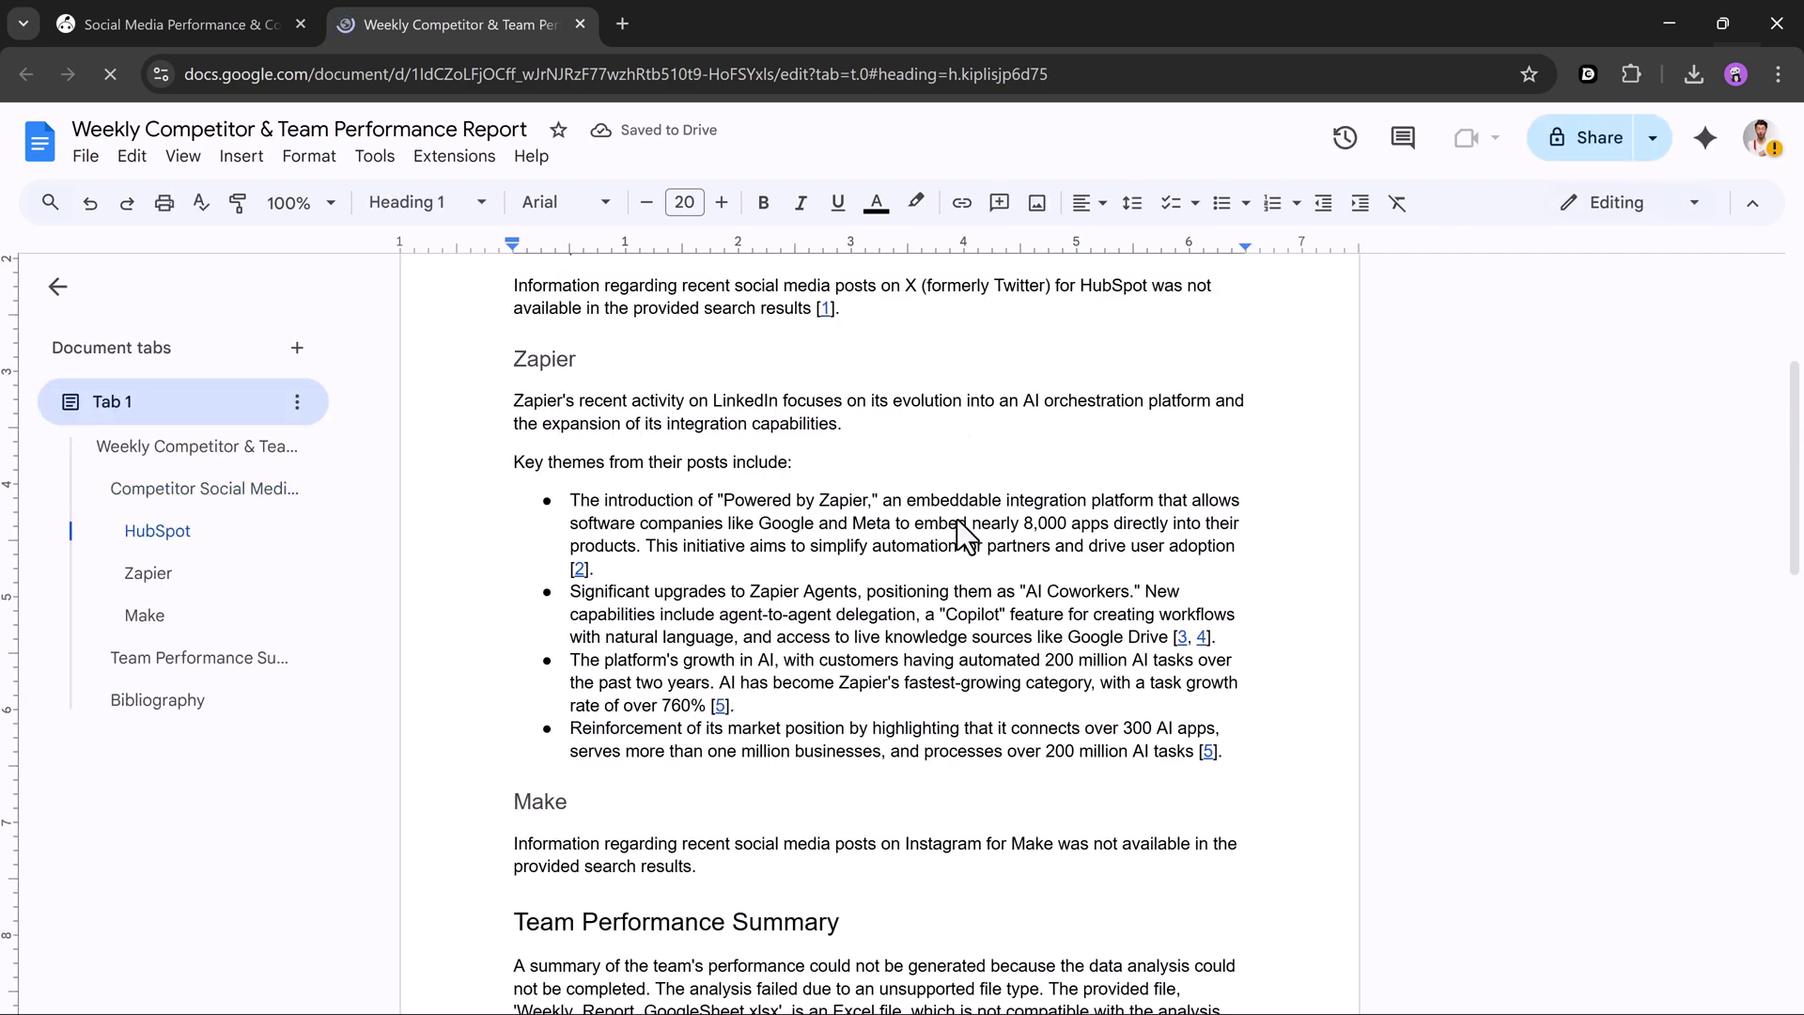
pyautogui.scroll(-8, 1193, 596)
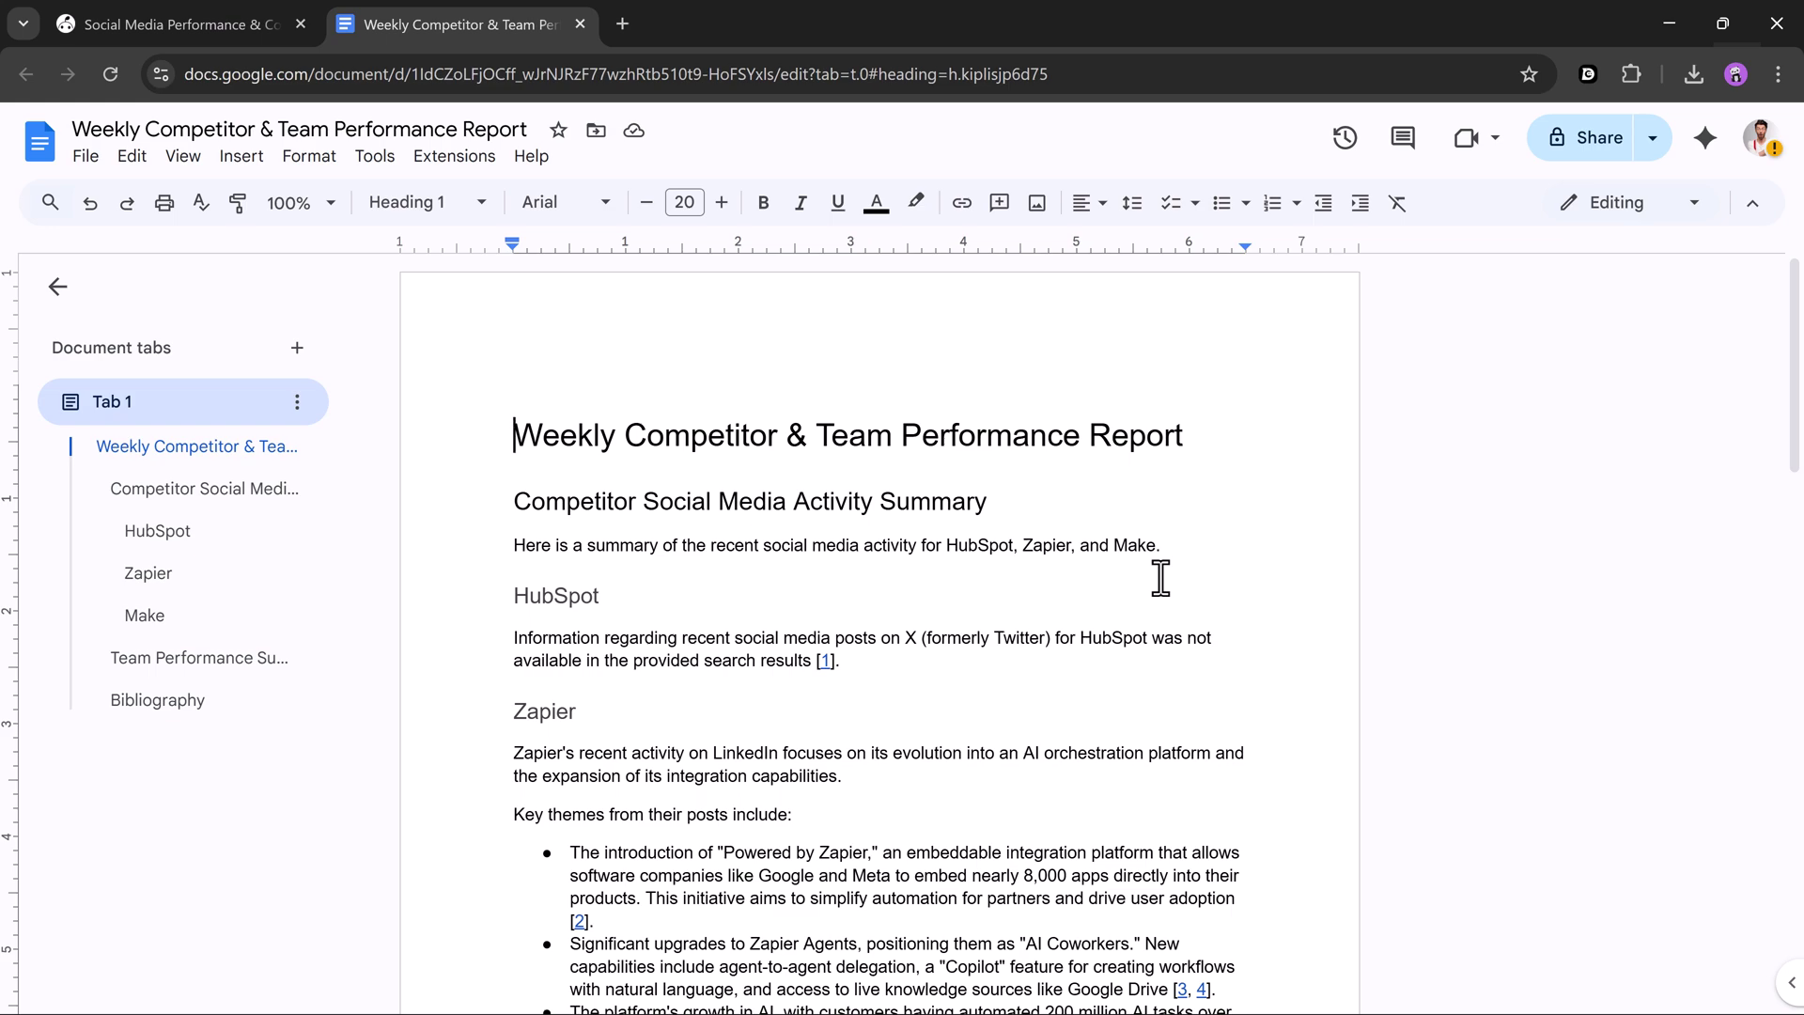
pyautogui.scroll(-6, 1161, 578)
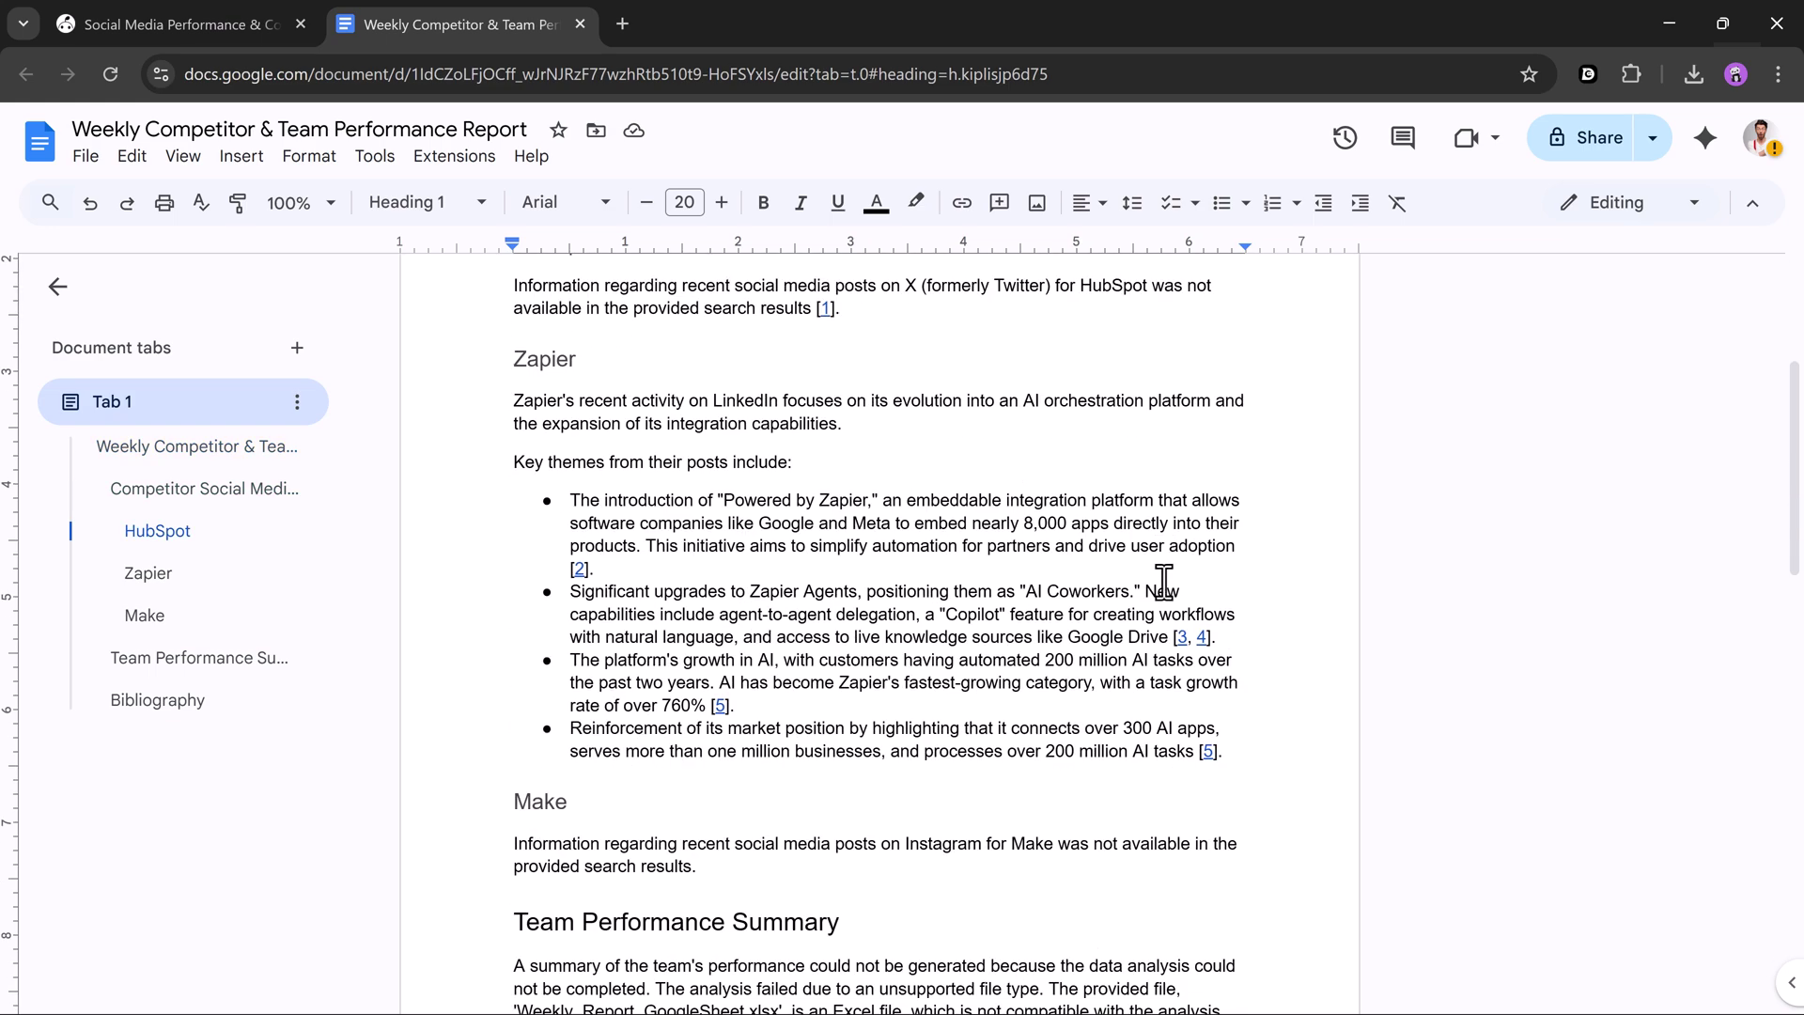
pyautogui.scroll(-1, 1163, 590)
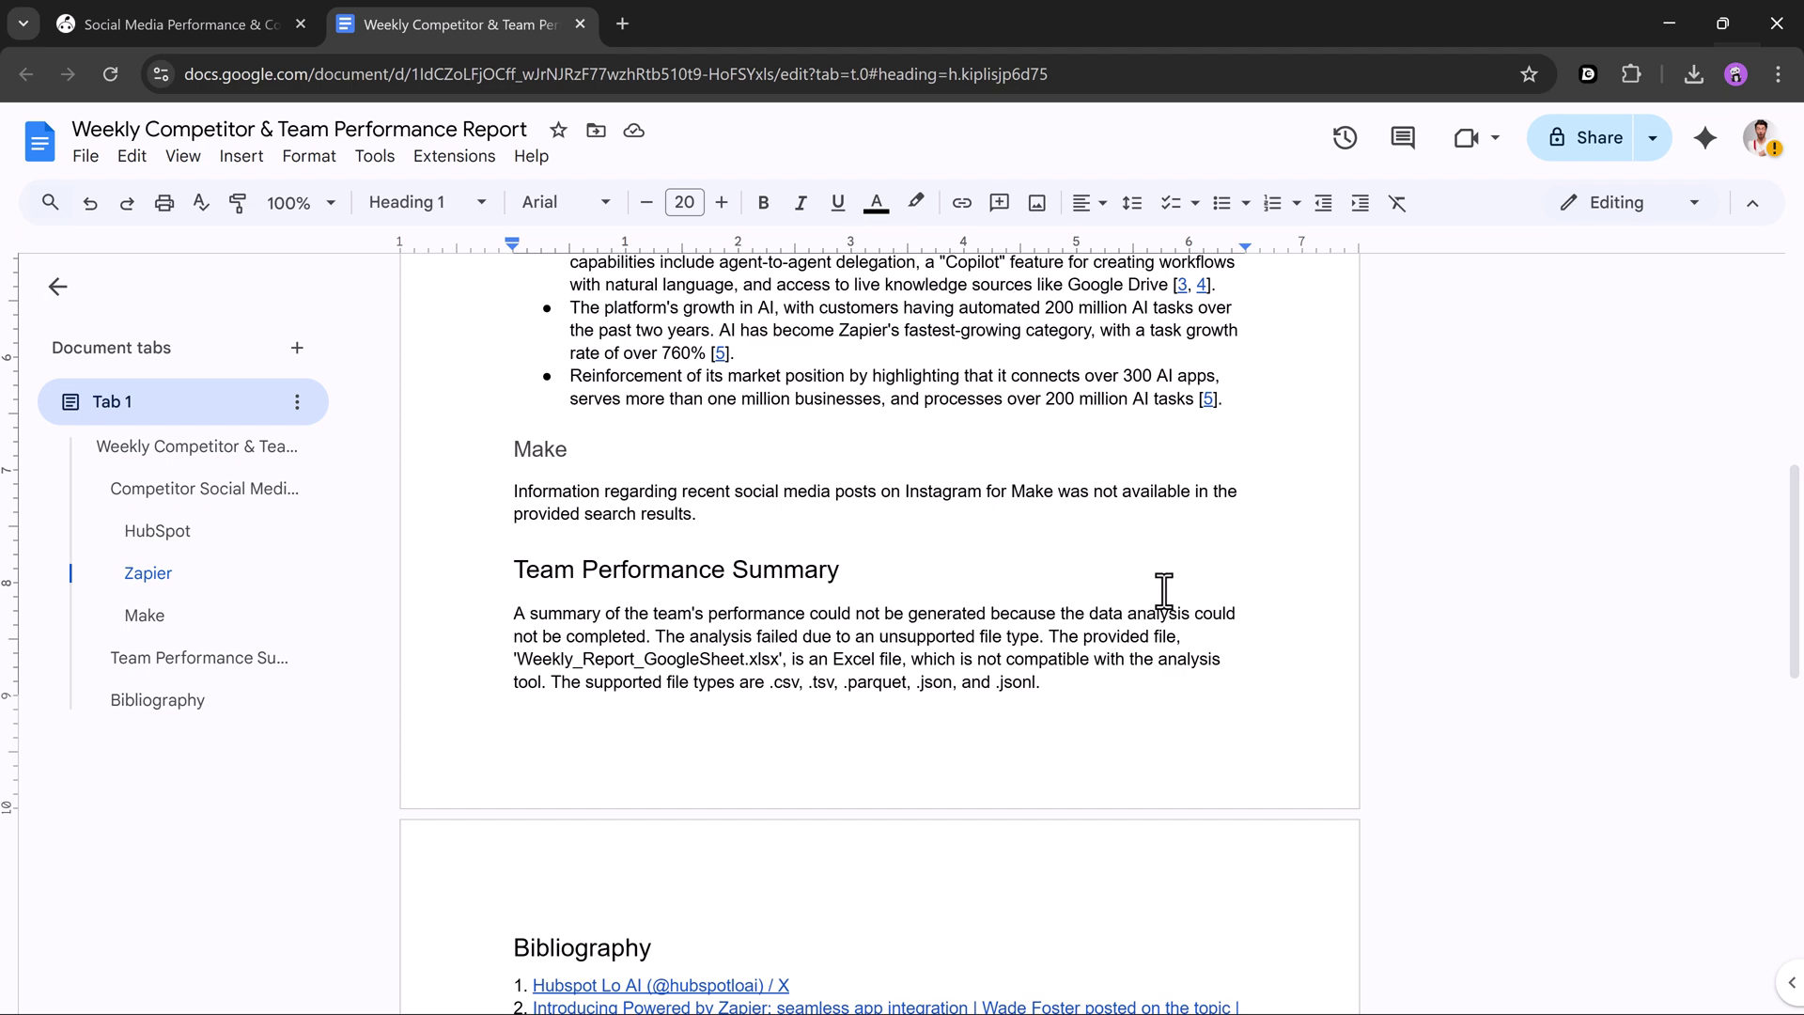
pyautogui.scroll(-5, 1163, 590)
pyautogui.scroll(11, 1163, 591)
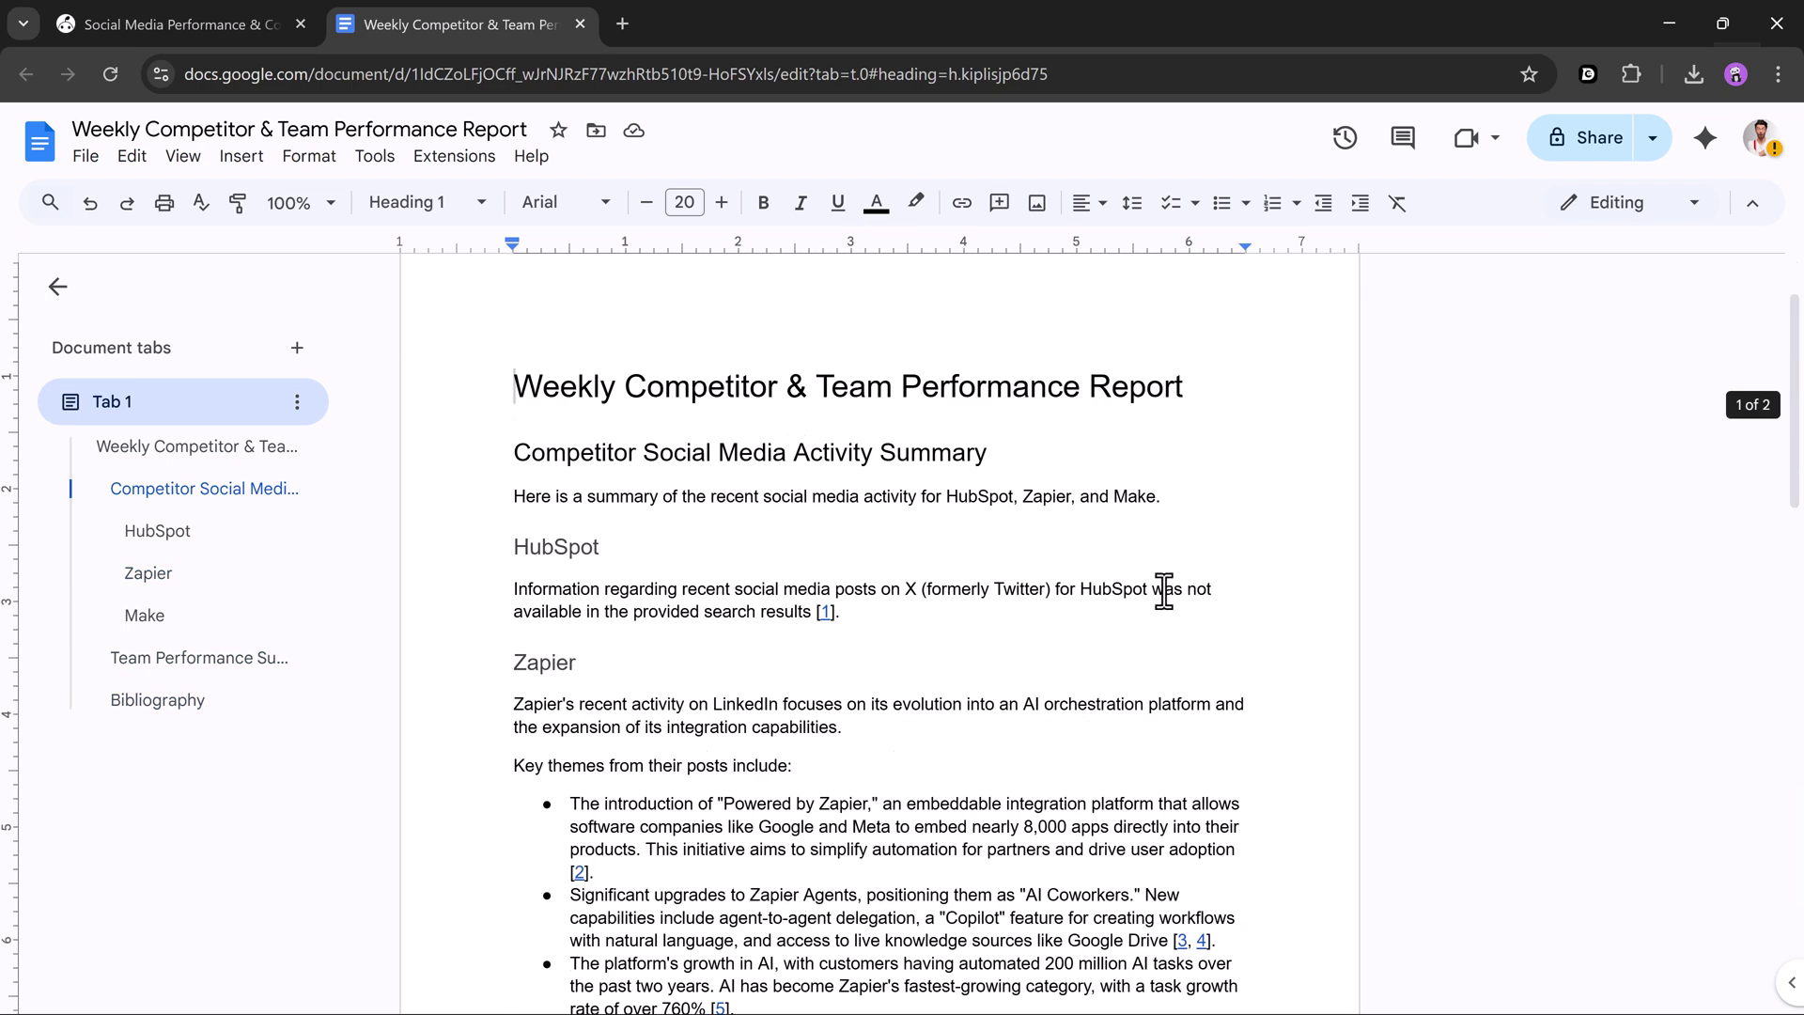
pyautogui.scroll(1, 1163, 592)
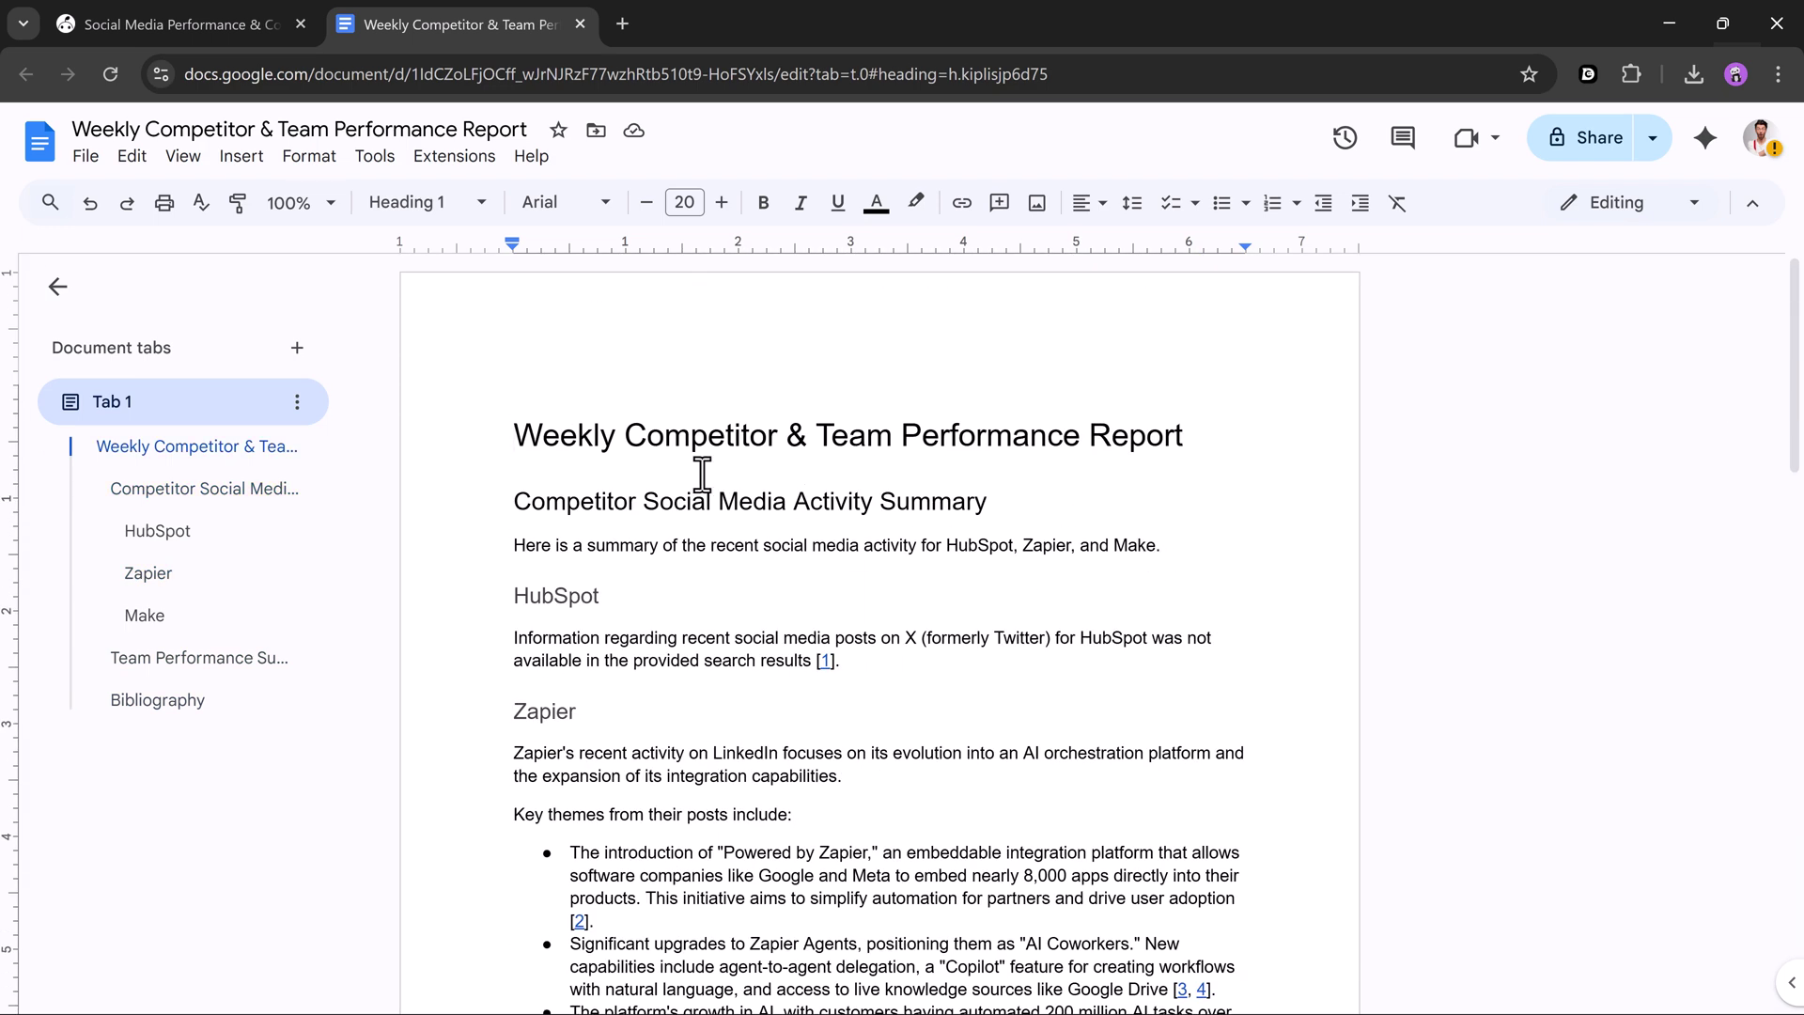
pyautogui.click(576, 17)
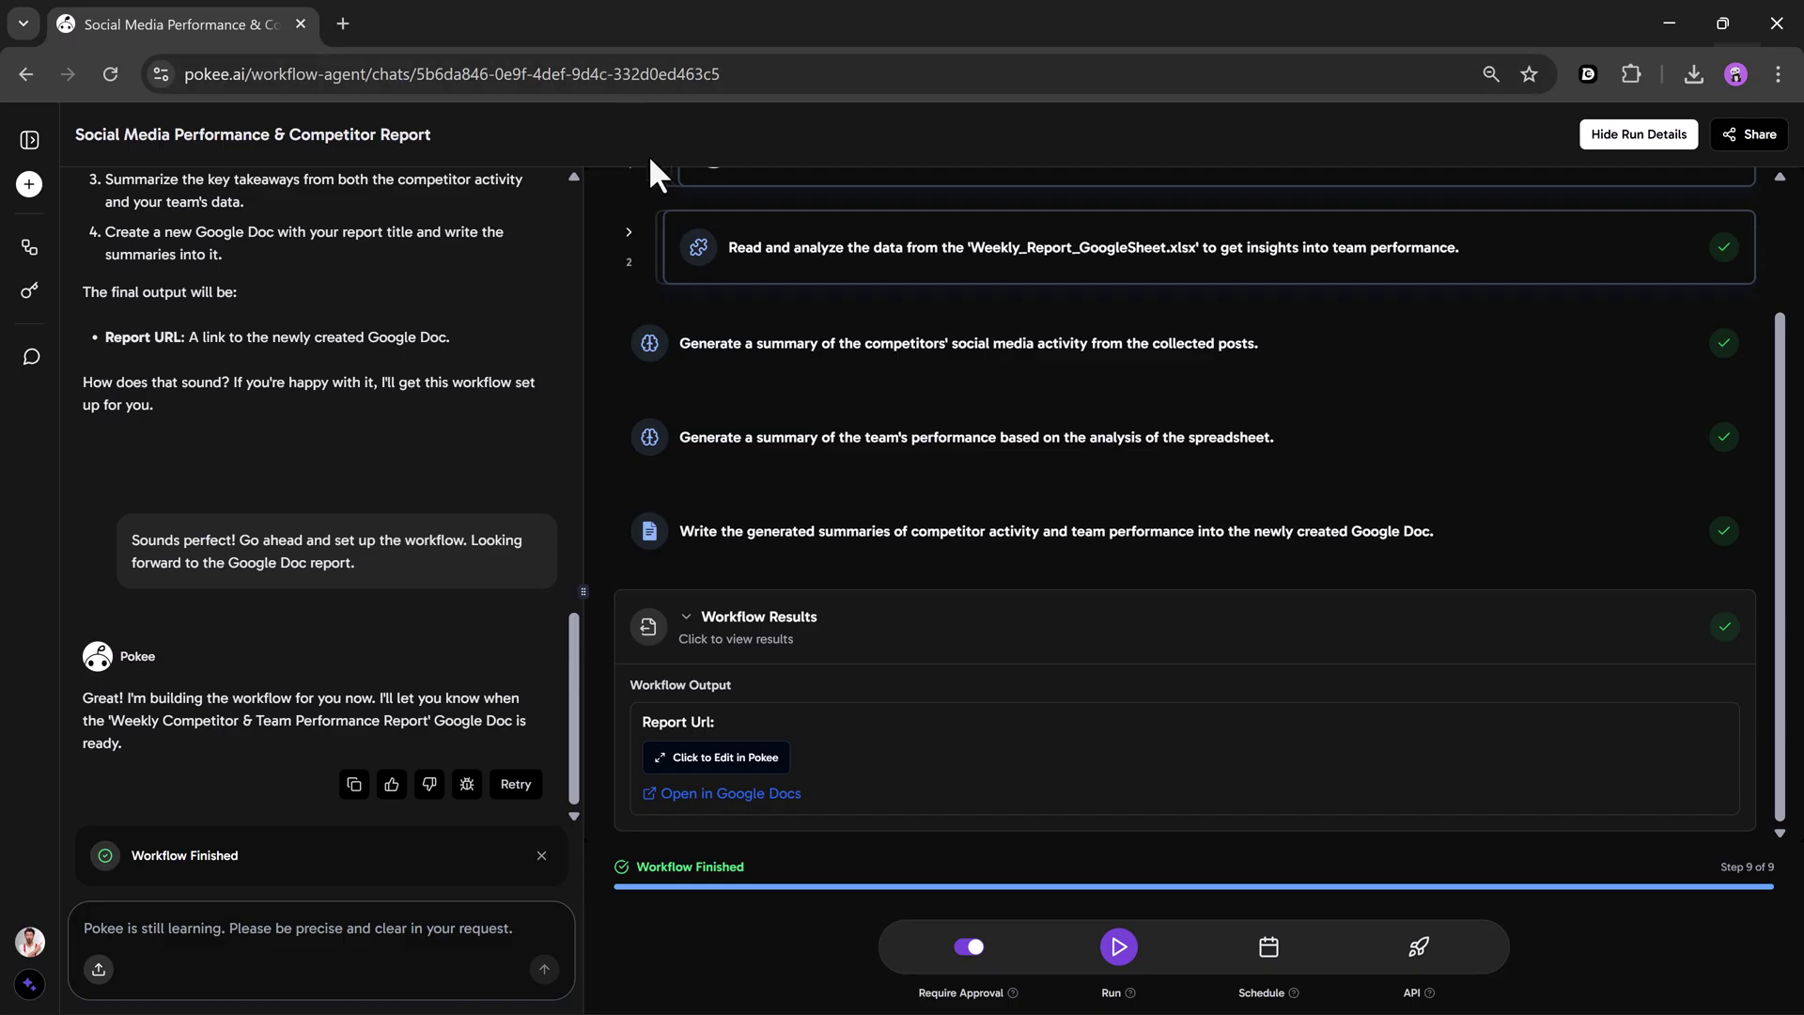
# Open scheduling for the report workflow, describe the schedule as "Every Monday Morning 8AM." and generate the schedule options.
pyautogui.click(1269, 947)
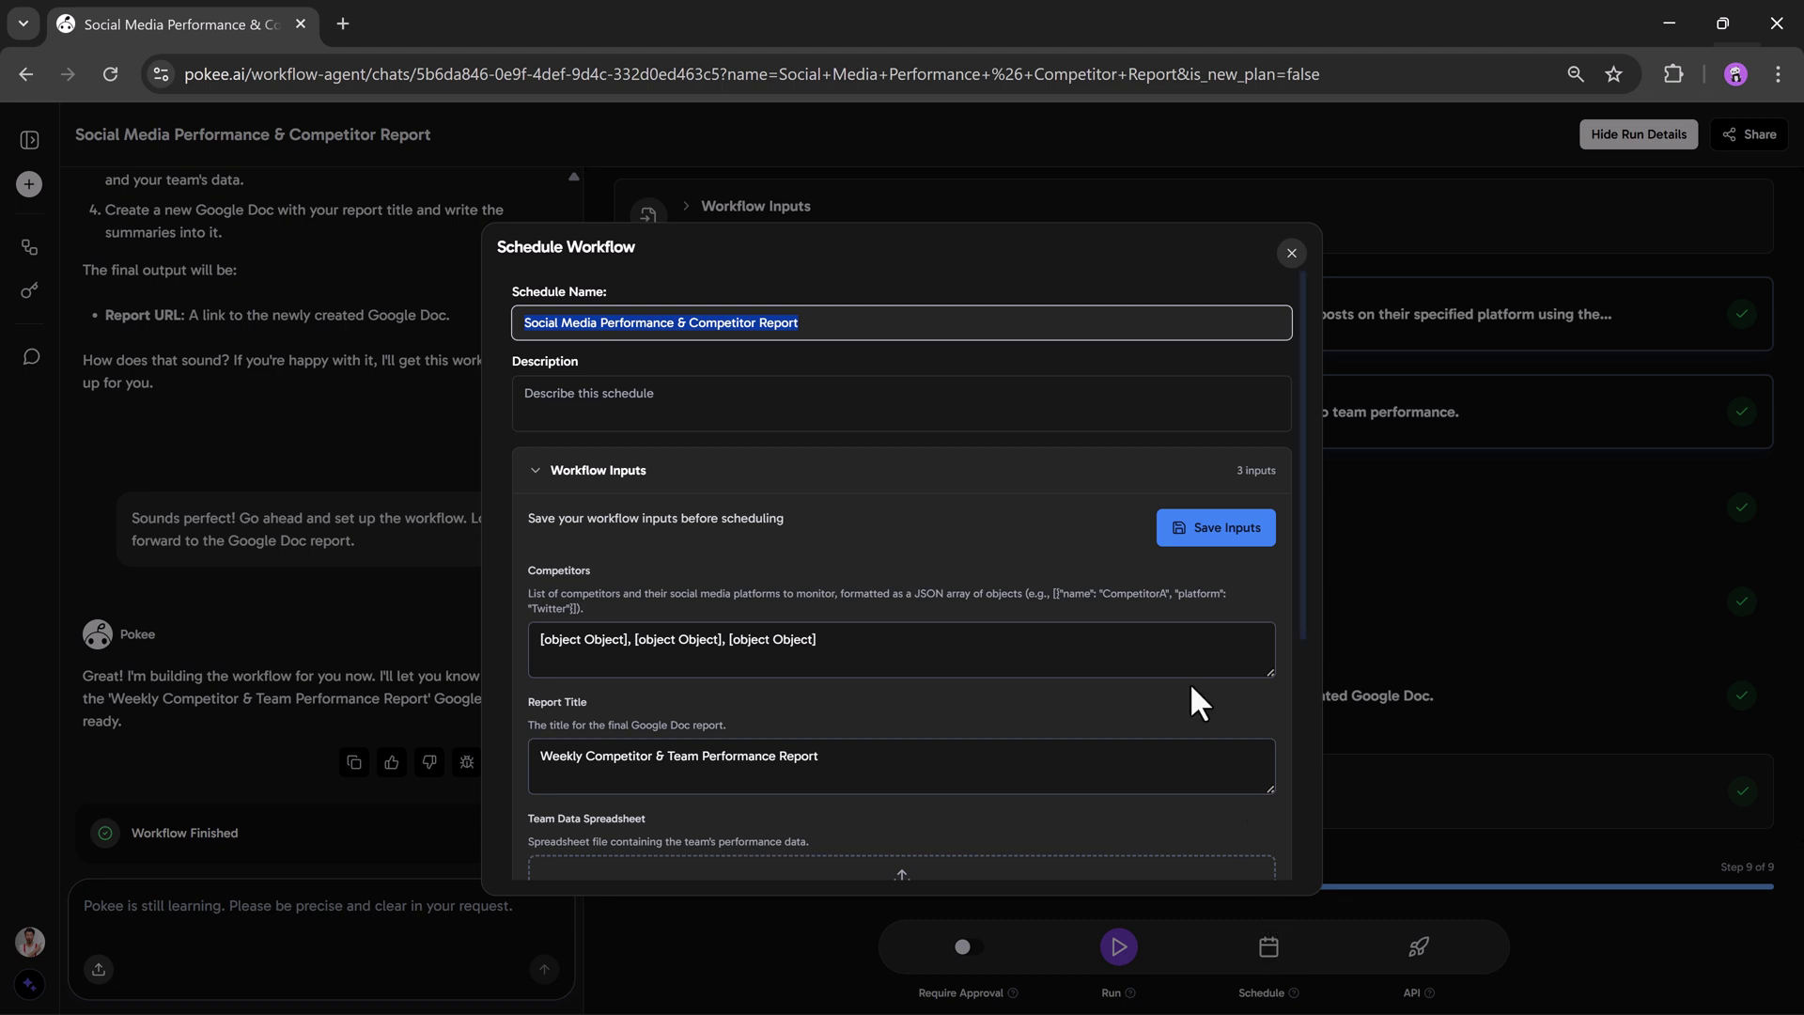
pyautogui.click(771, 399)
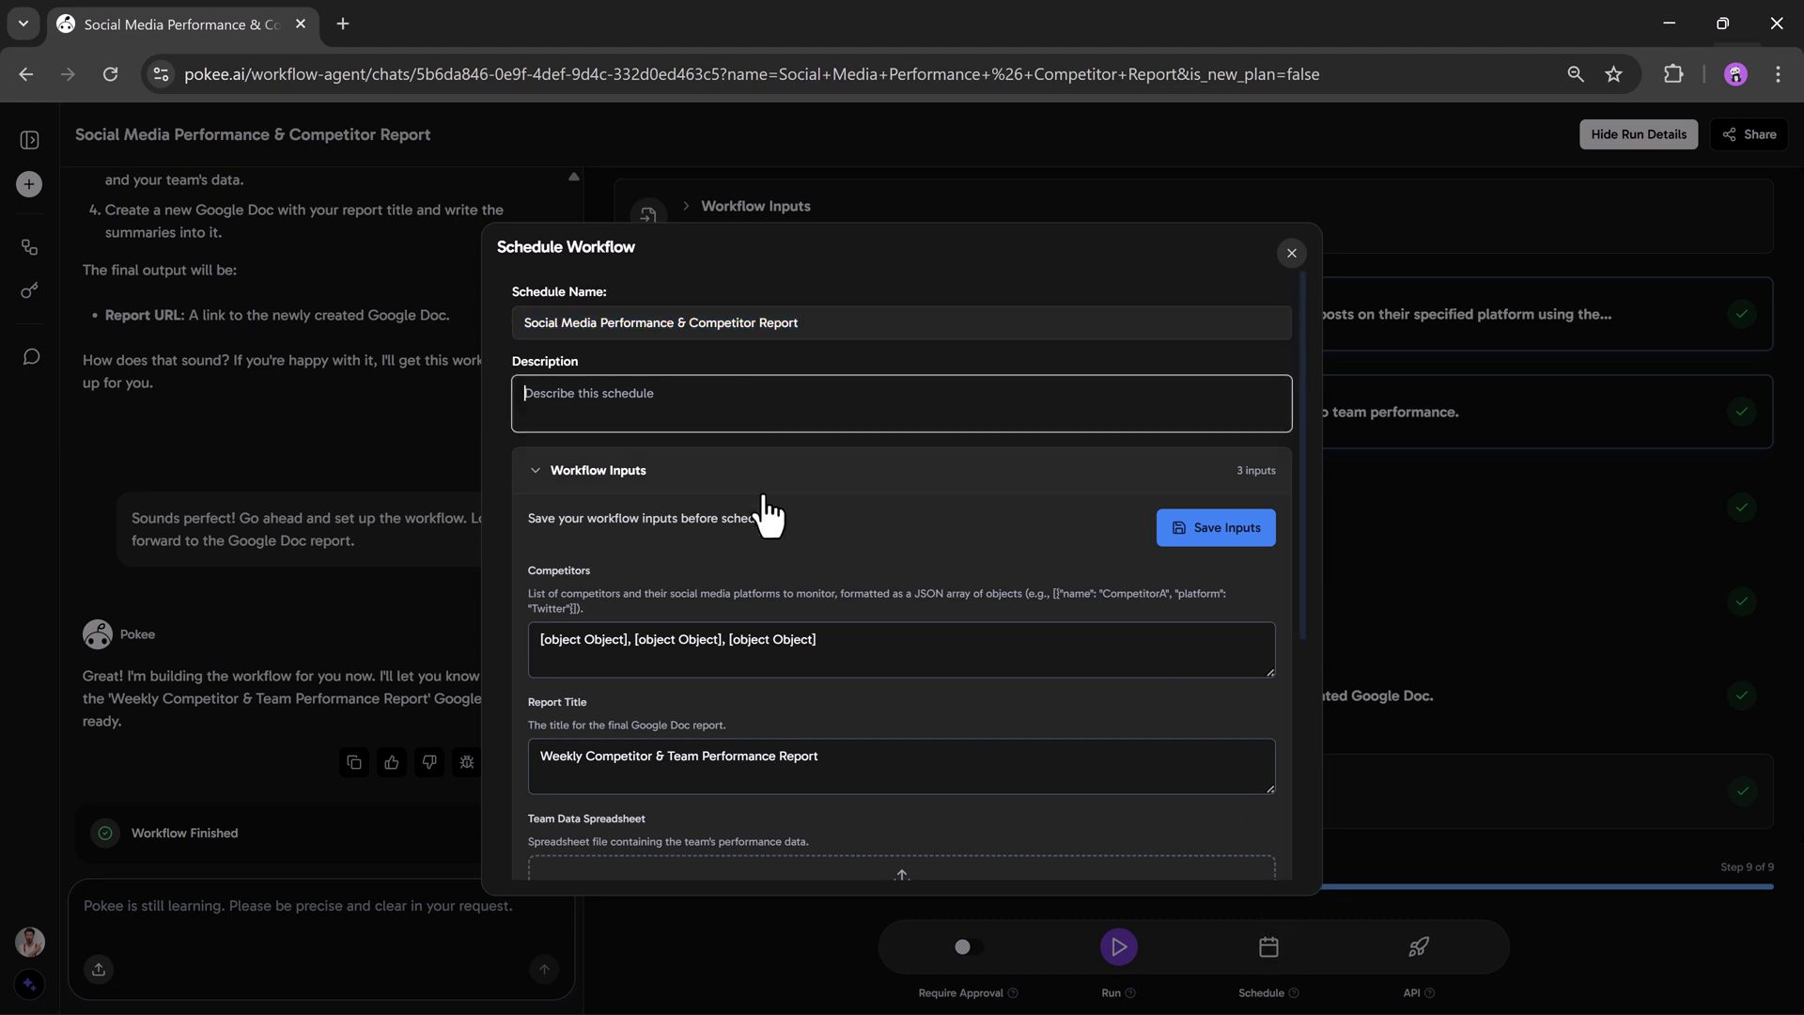
pyautogui.scroll(-1, 762, 488)
pyautogui.scroll(-3, 885, 513)
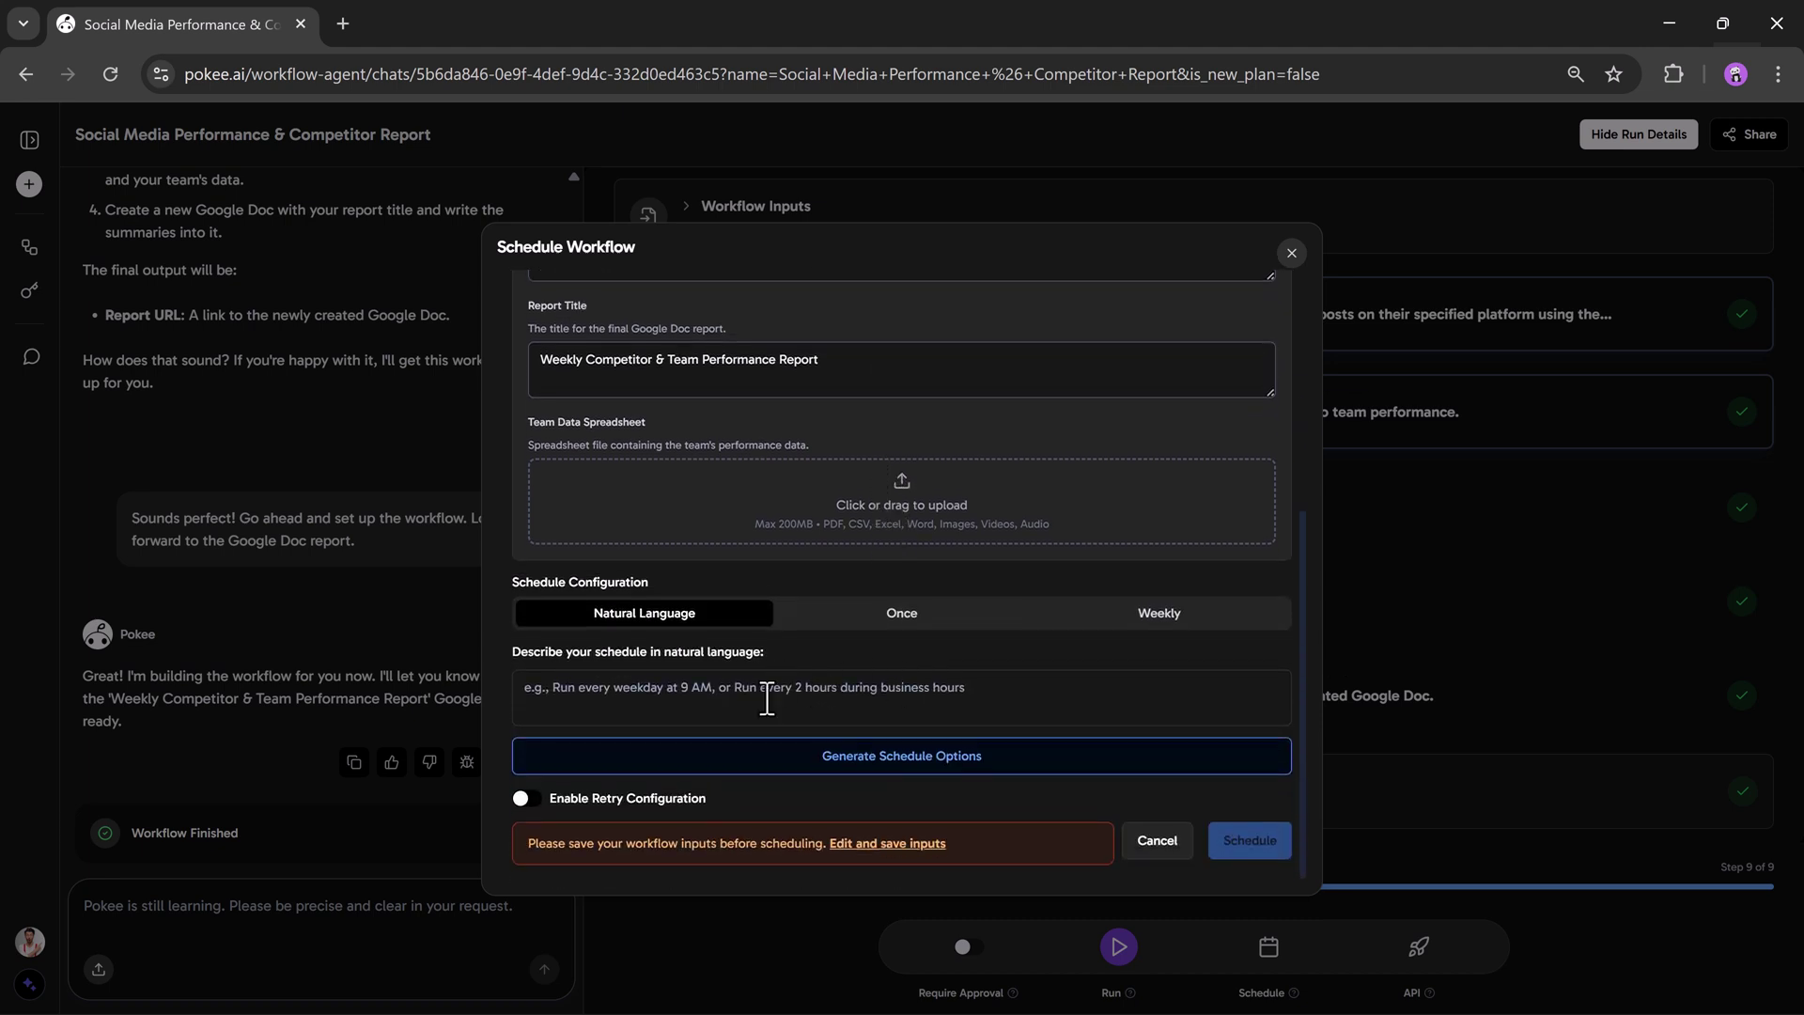
pyautogui.click(766, 700)
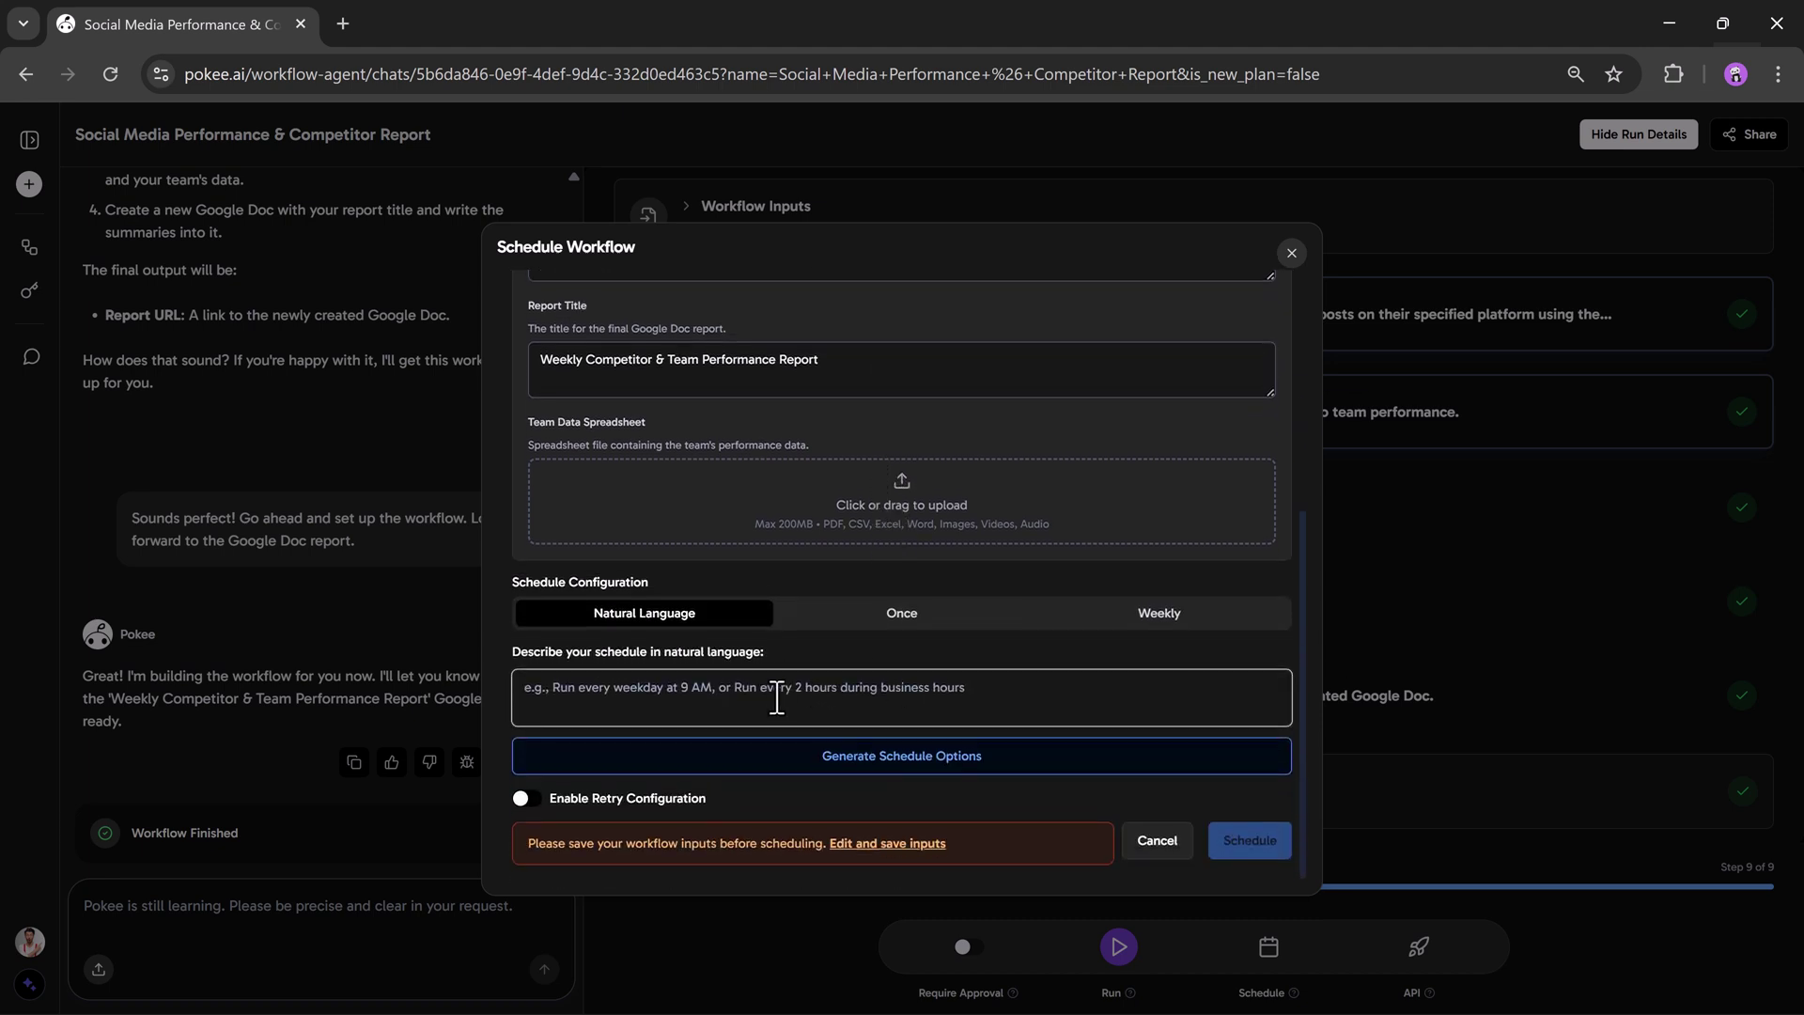
pyautogui.write('Every Monday Morning 8AM')
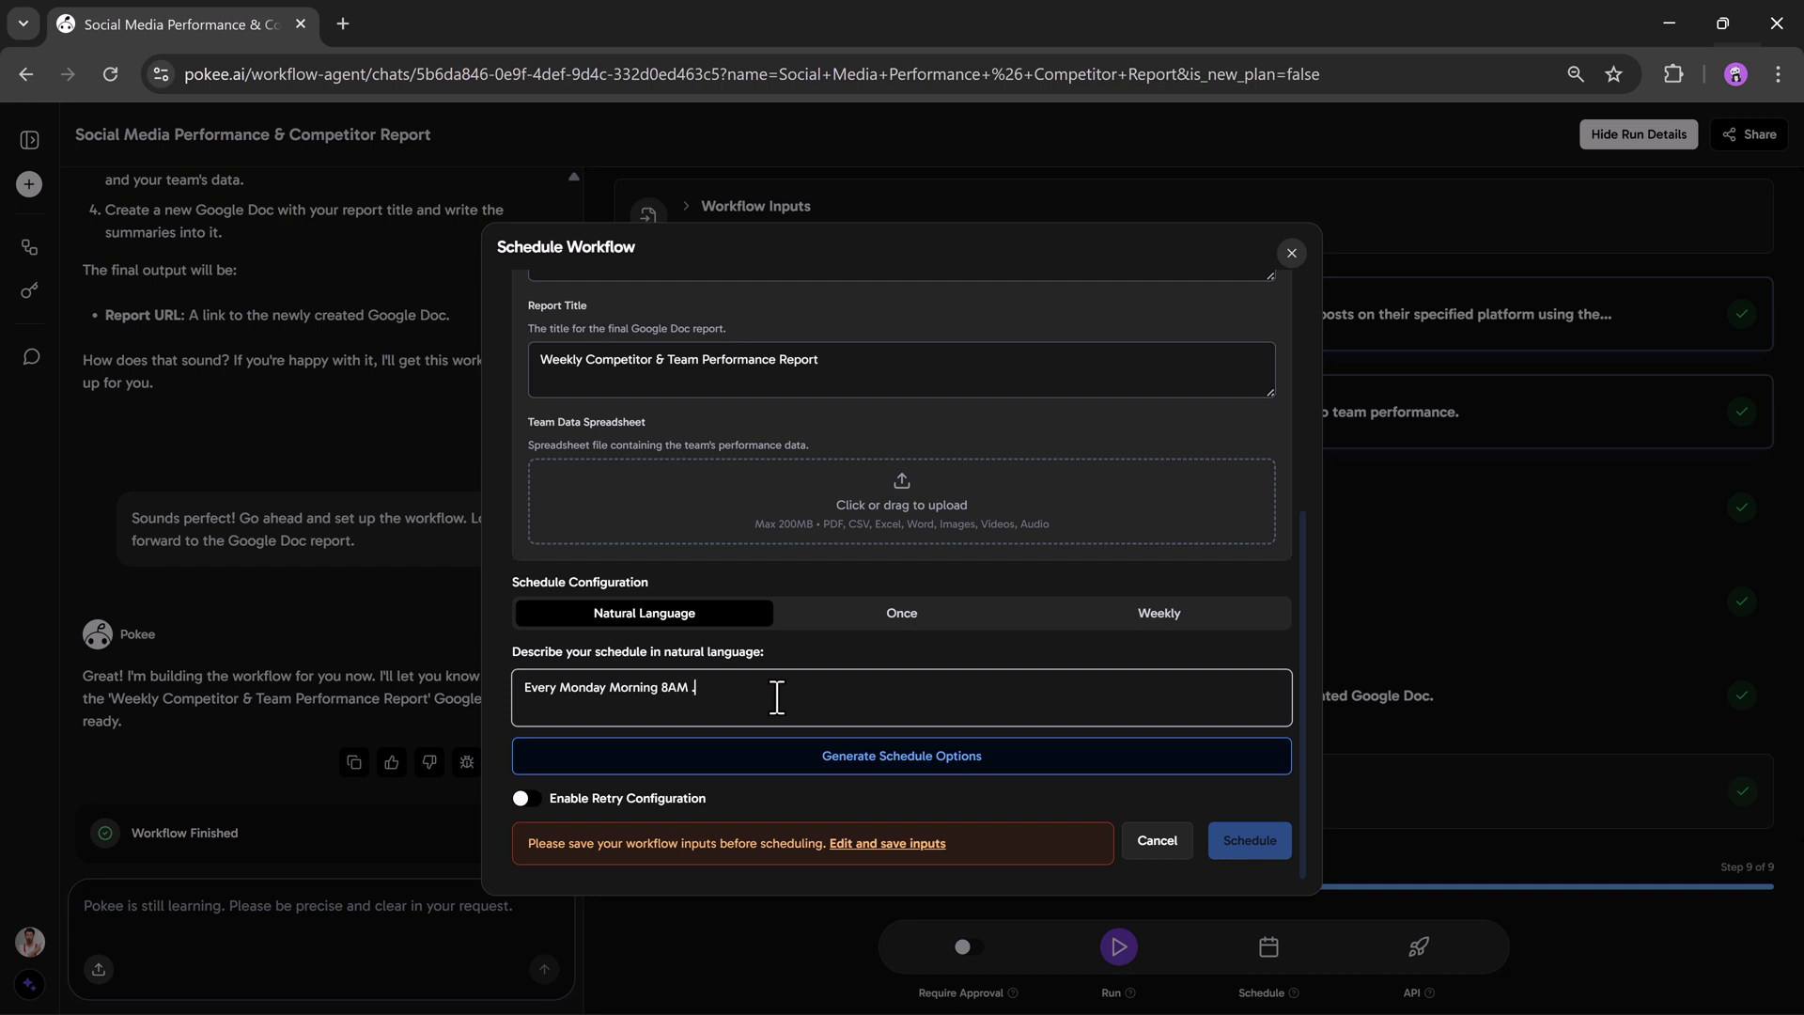
pyautogui.write('.')
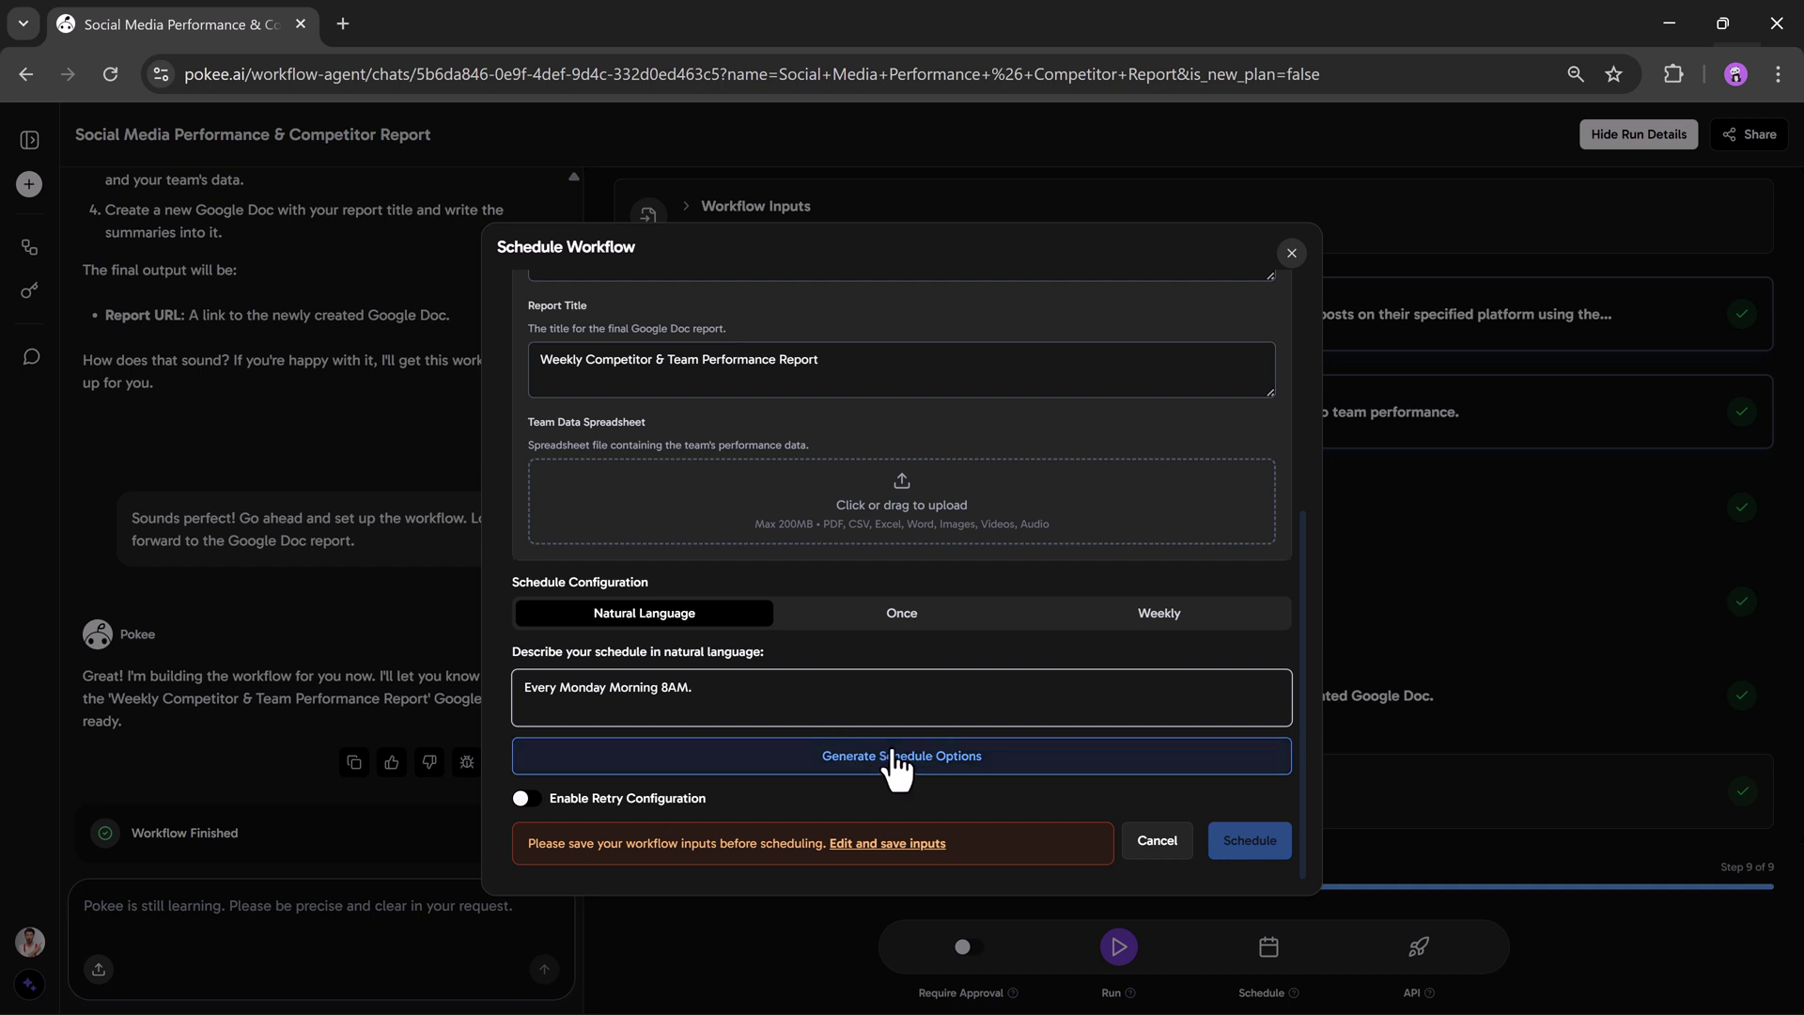
pyautogui.click(892, 756)
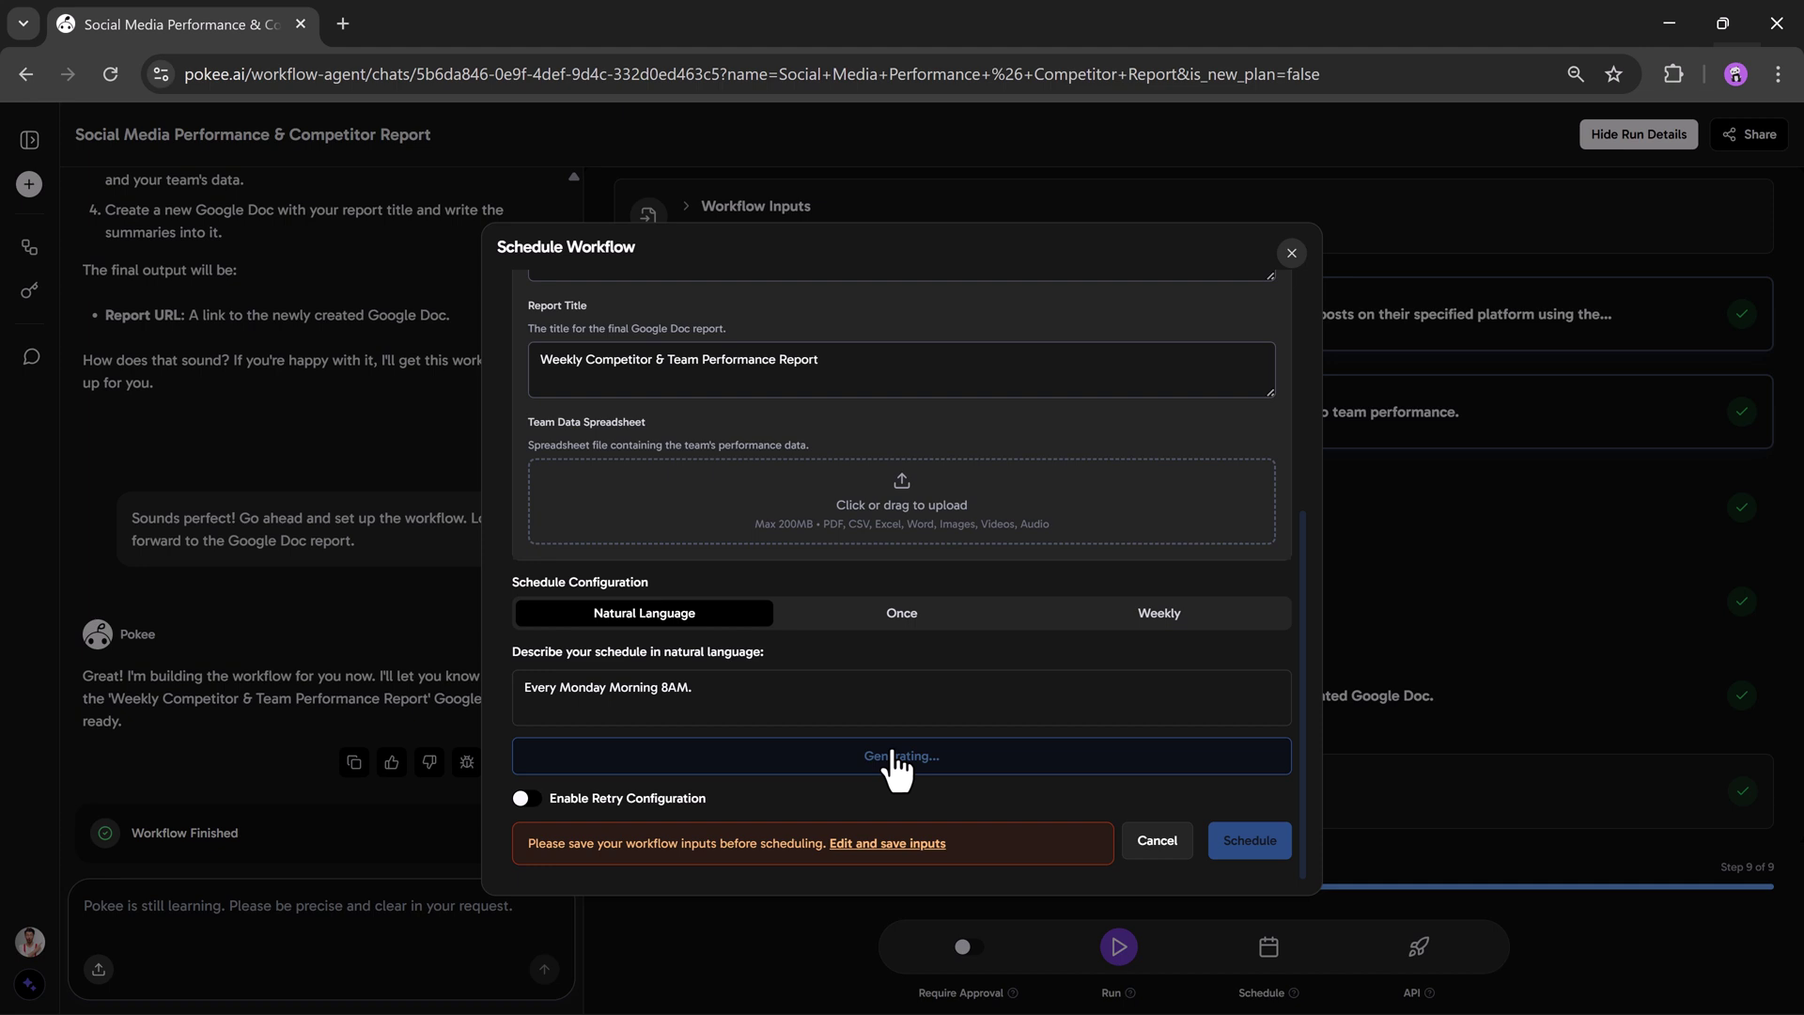
# Review the generated schedule option and examine the one-time and weekly alternatives in the report workflow's schedule configuration.
pyautogui.scroll(-2, 909, 769)
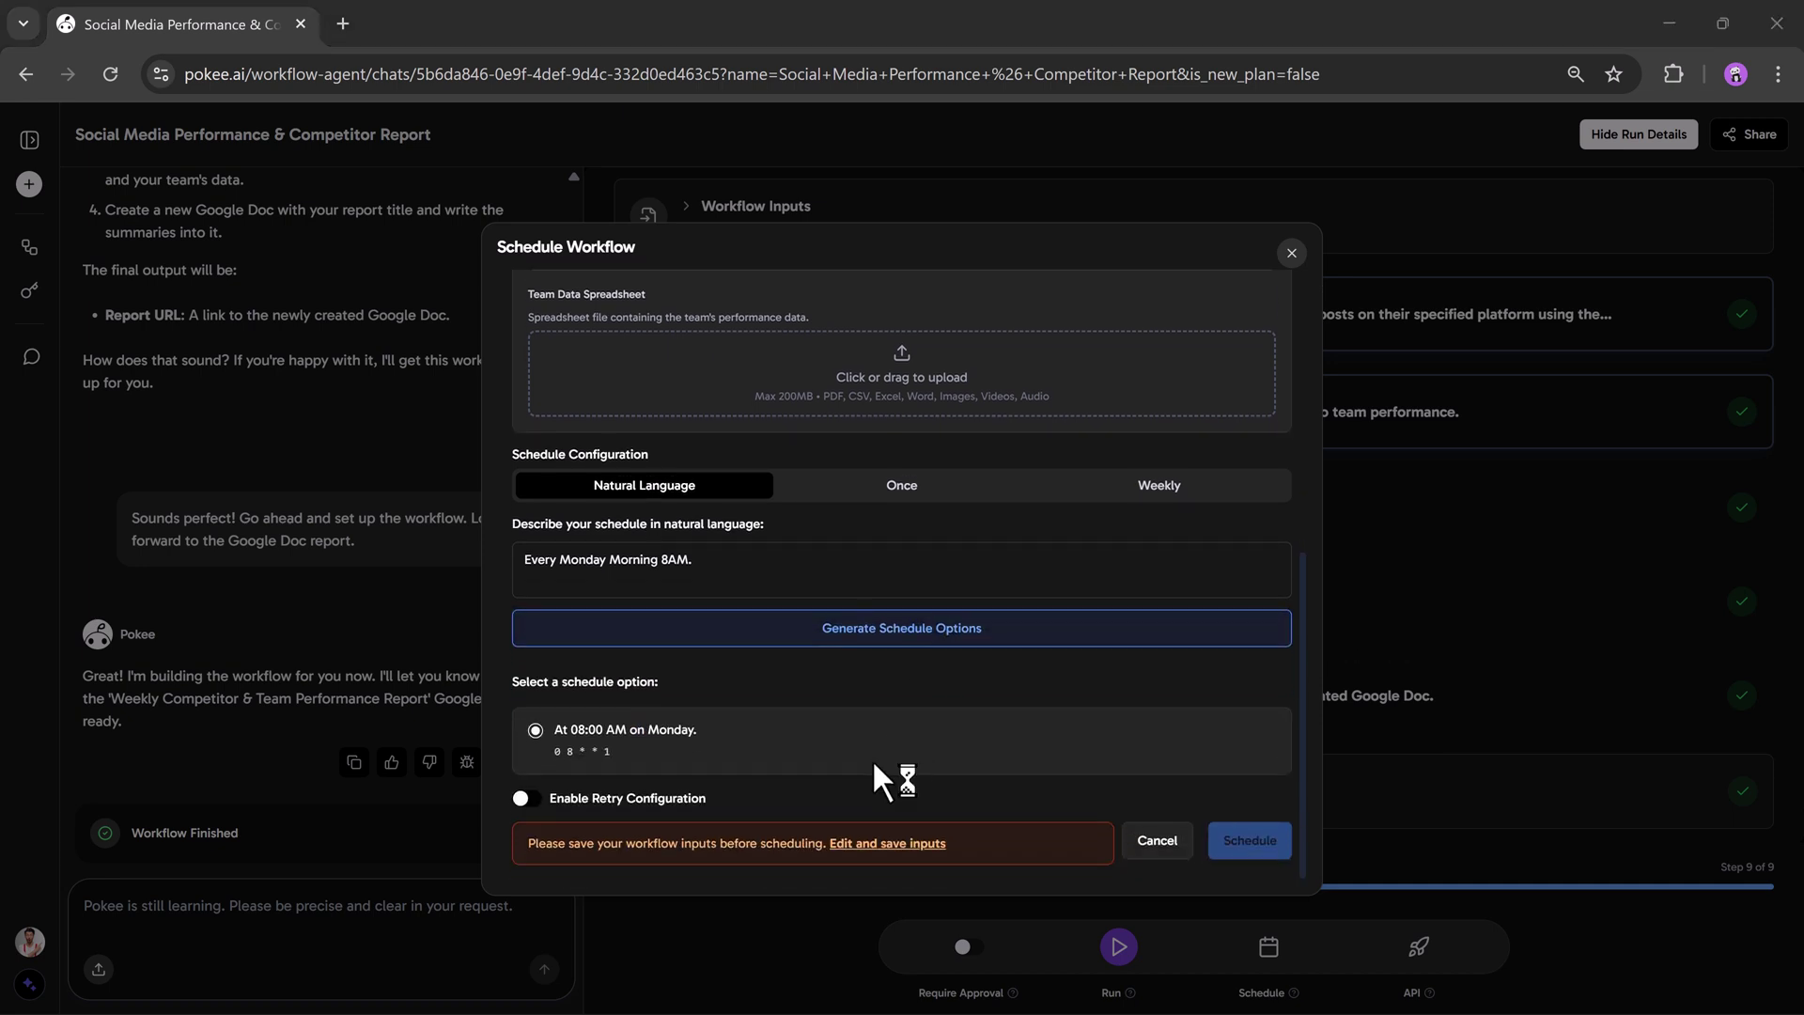
pyautogui.scroll(1, 798, 754)
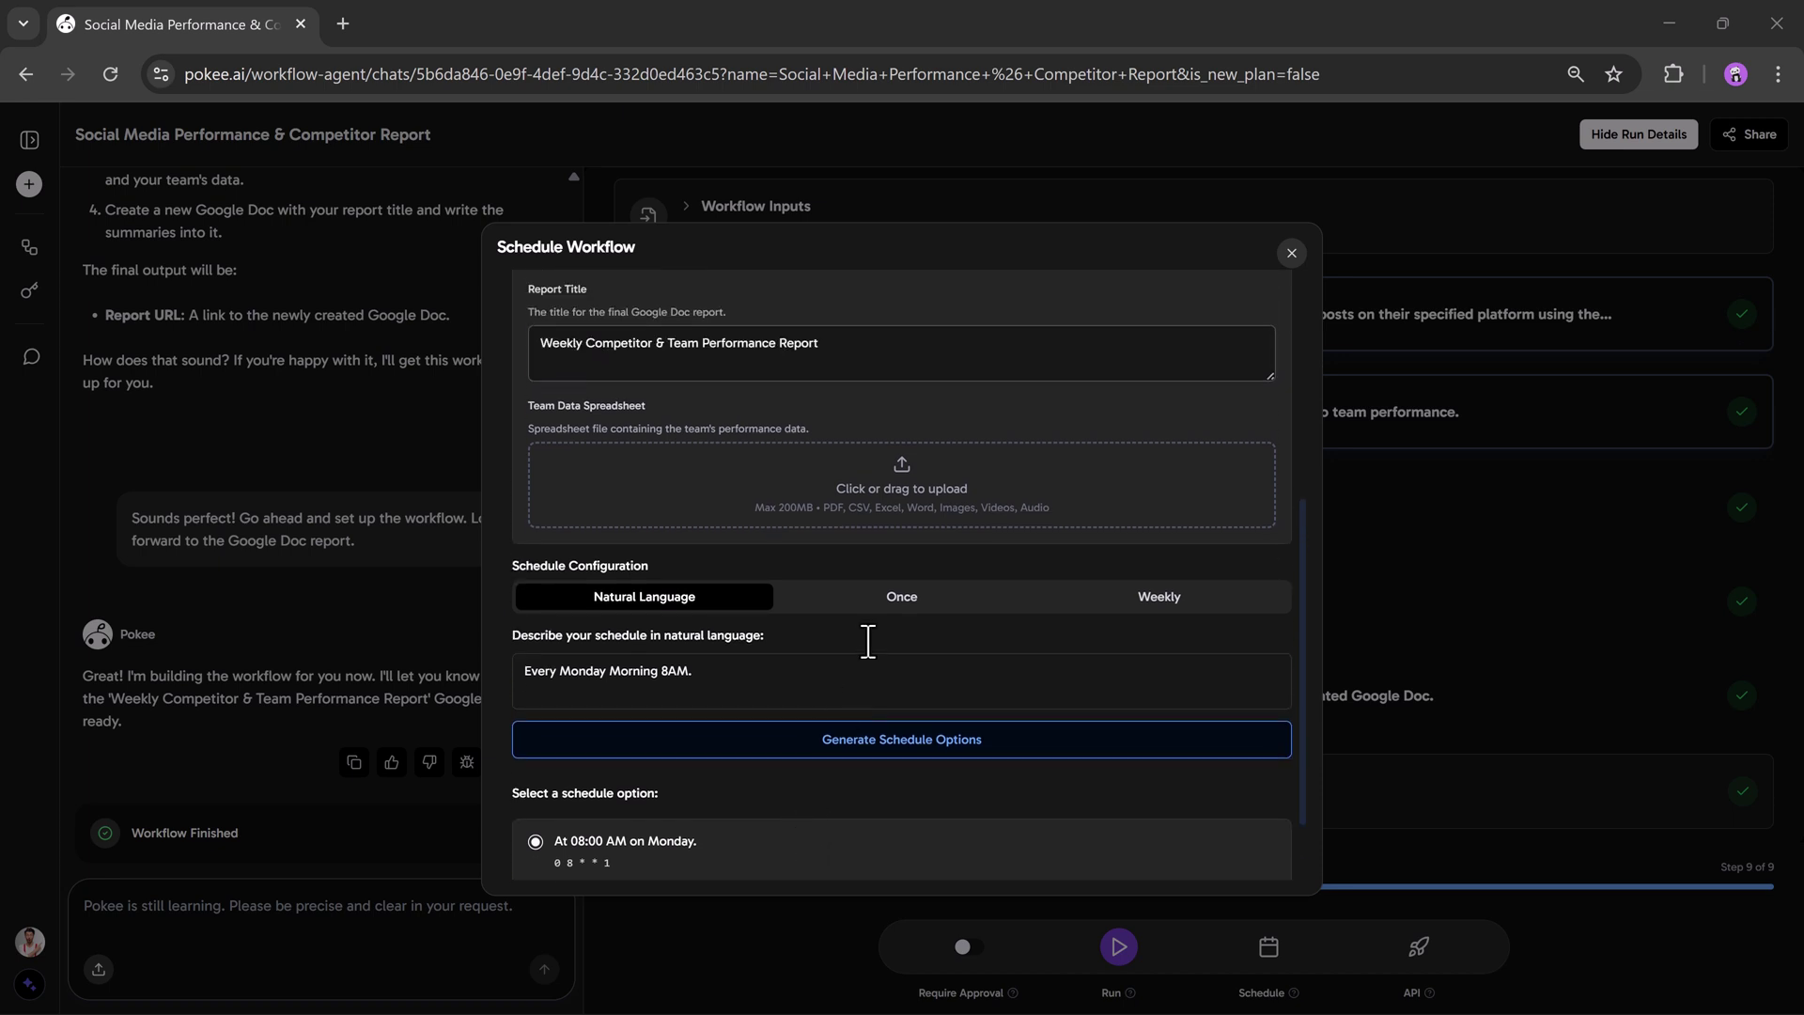
pyautogui.click(900, 606)
pyautogui.click(539, 675)
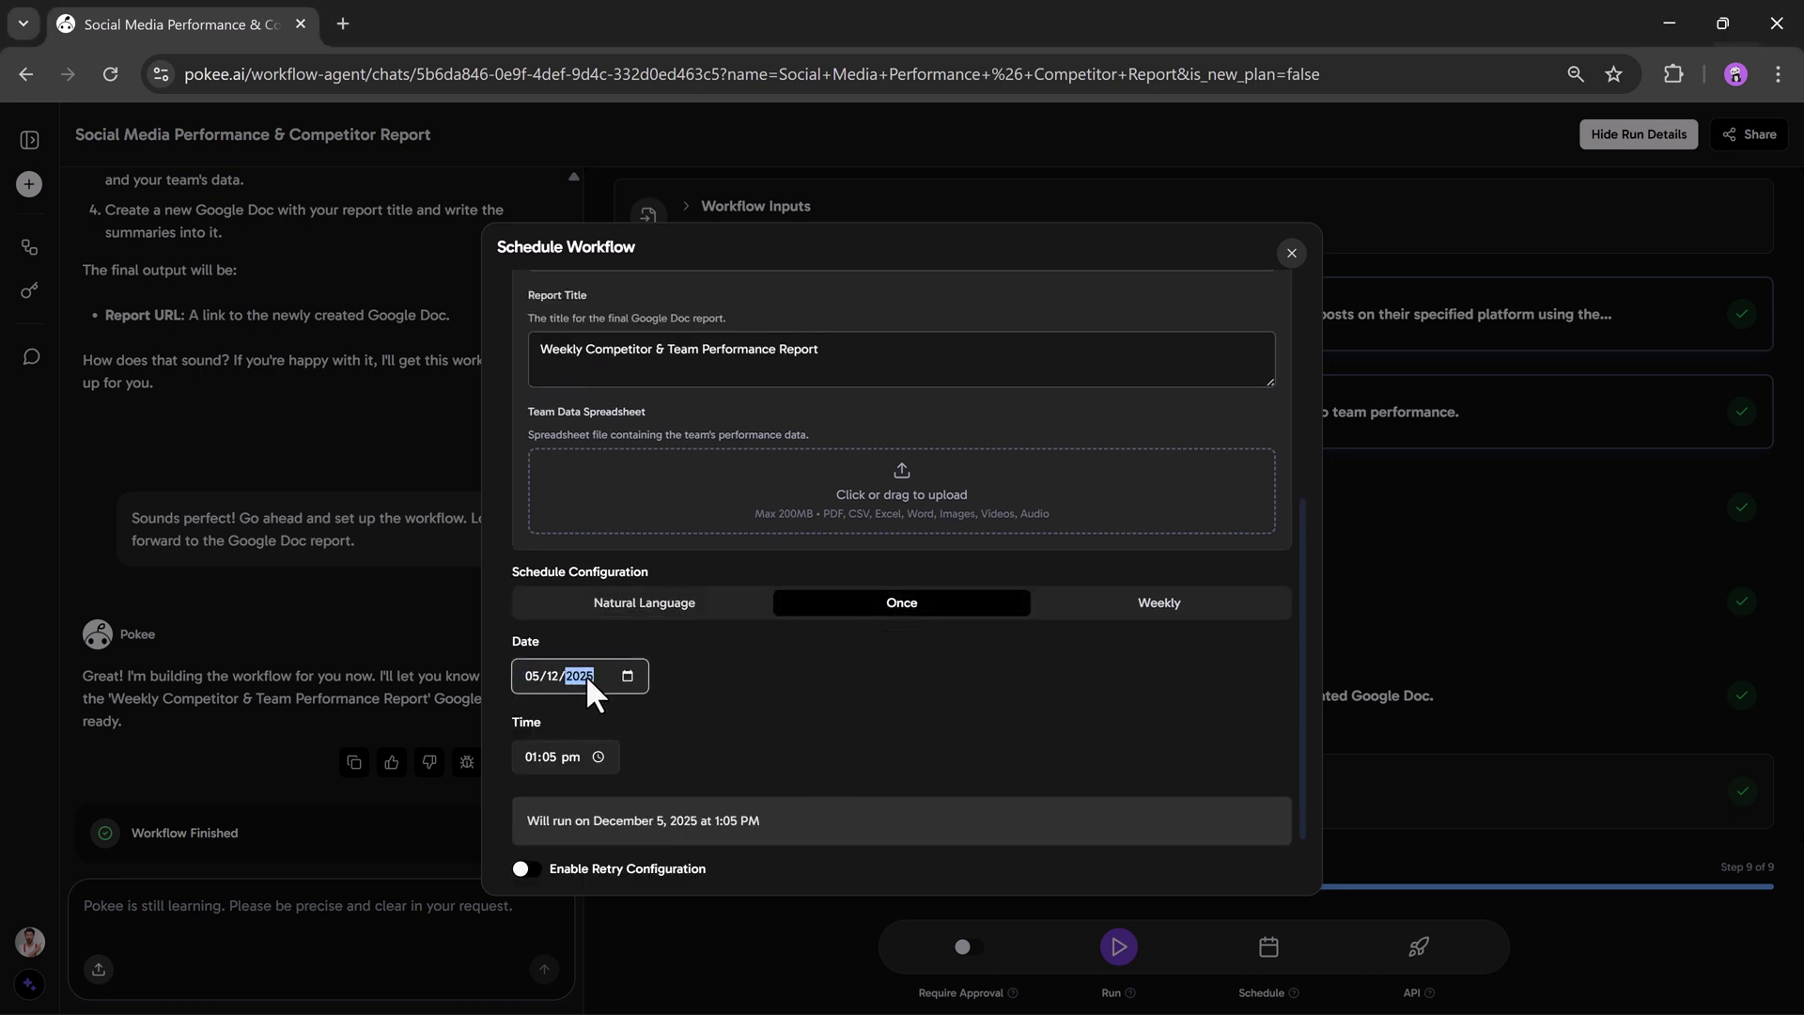
pyautogui.scroll(-1, 845, 657)
pyautogui.click(1148, 536)
pyautogui.scroll(-1, 1104, 573)
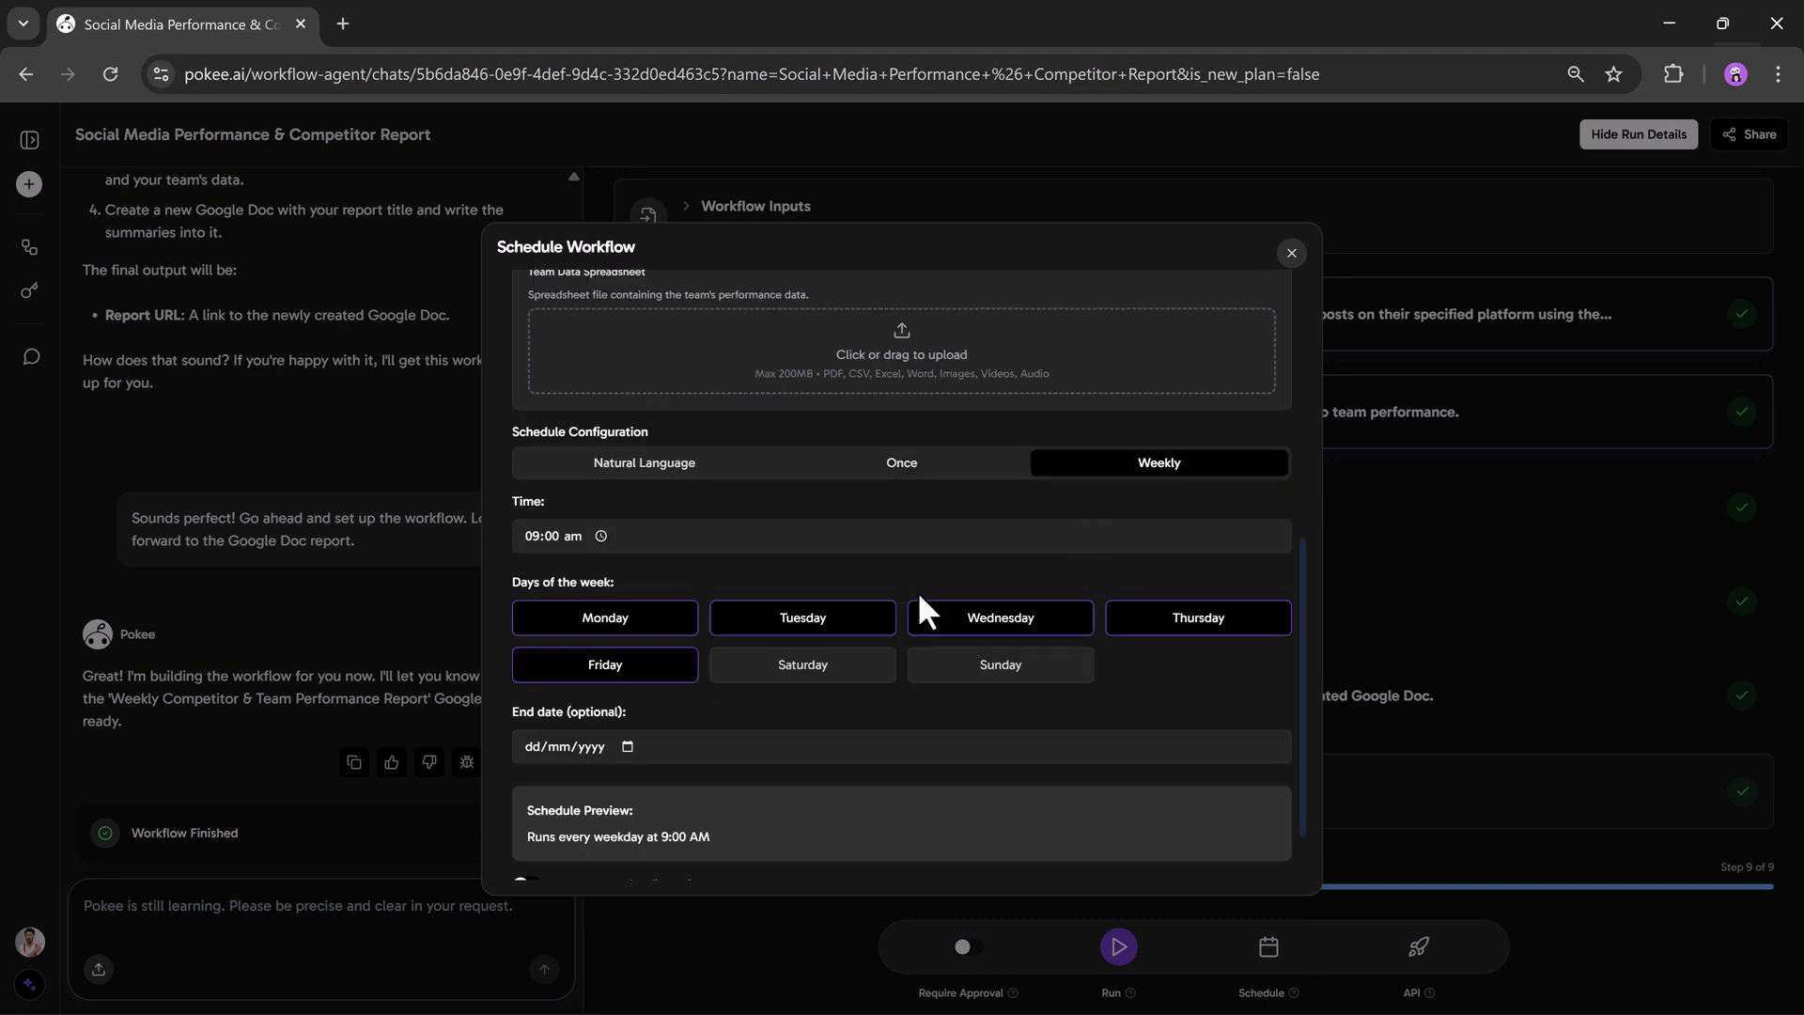
pyautogui.scroll(-1, 780, 617)
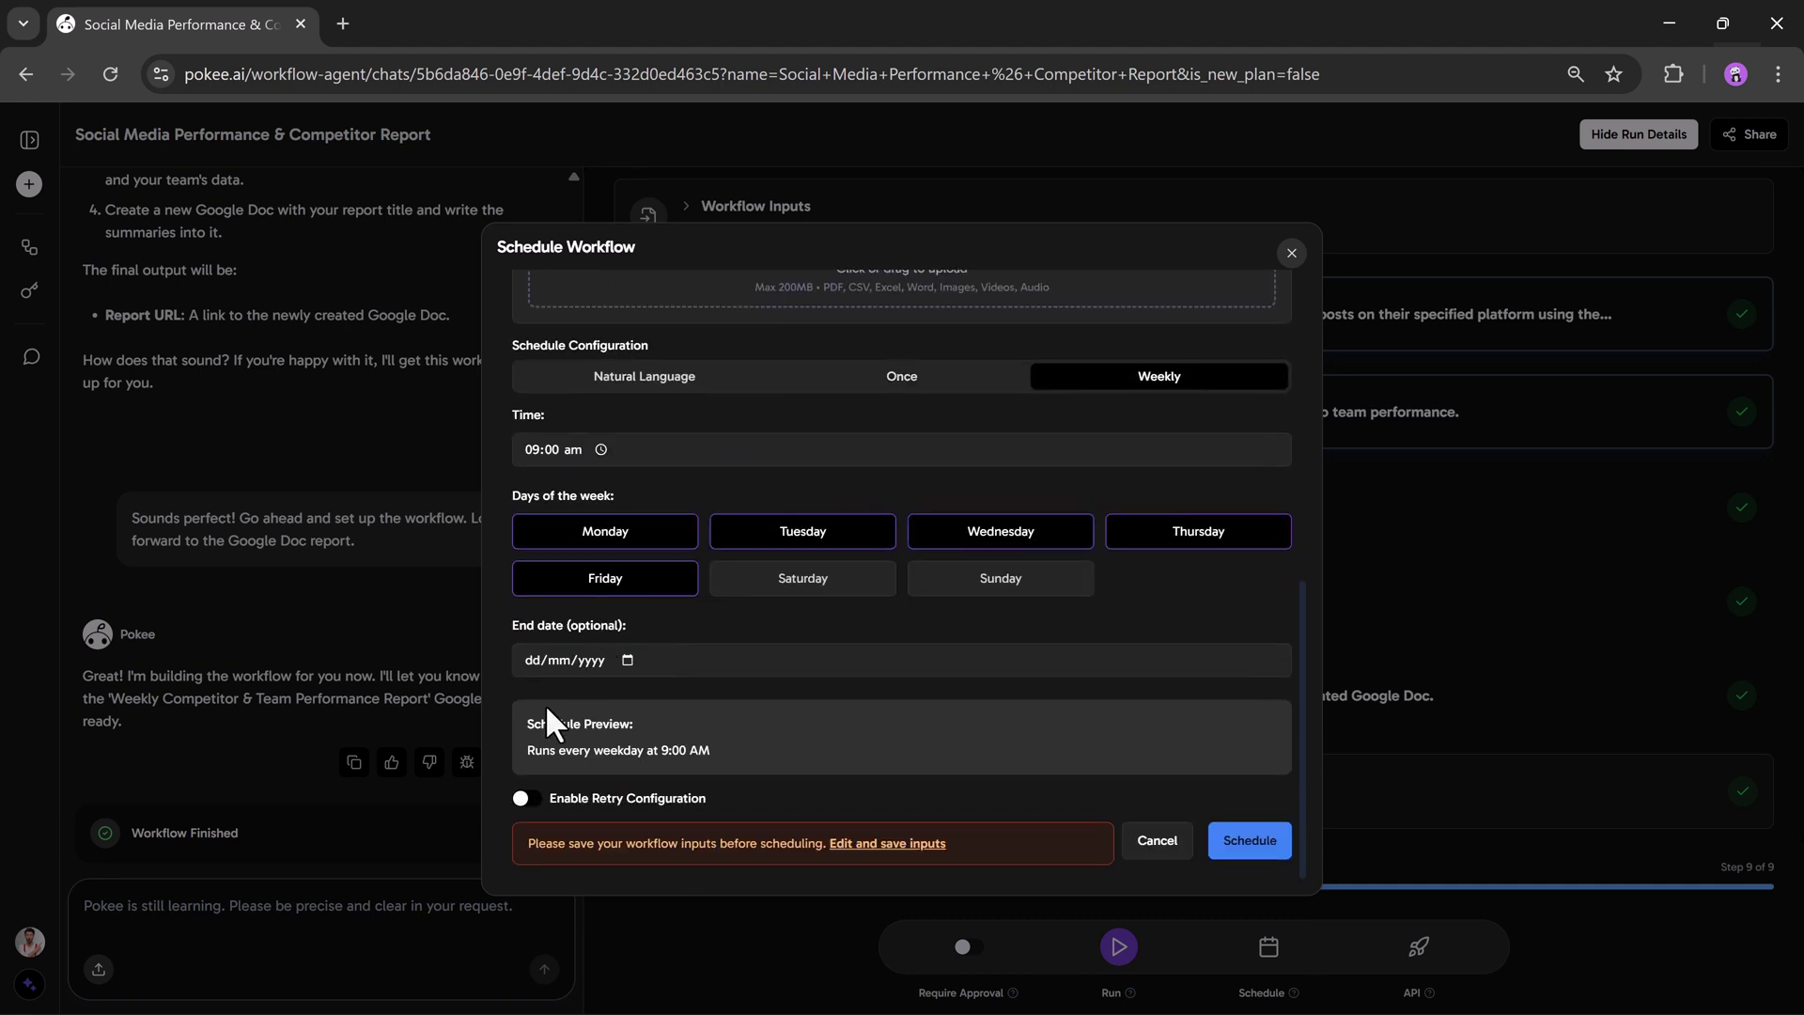
pyautogui.scroll(1, 940, 638)
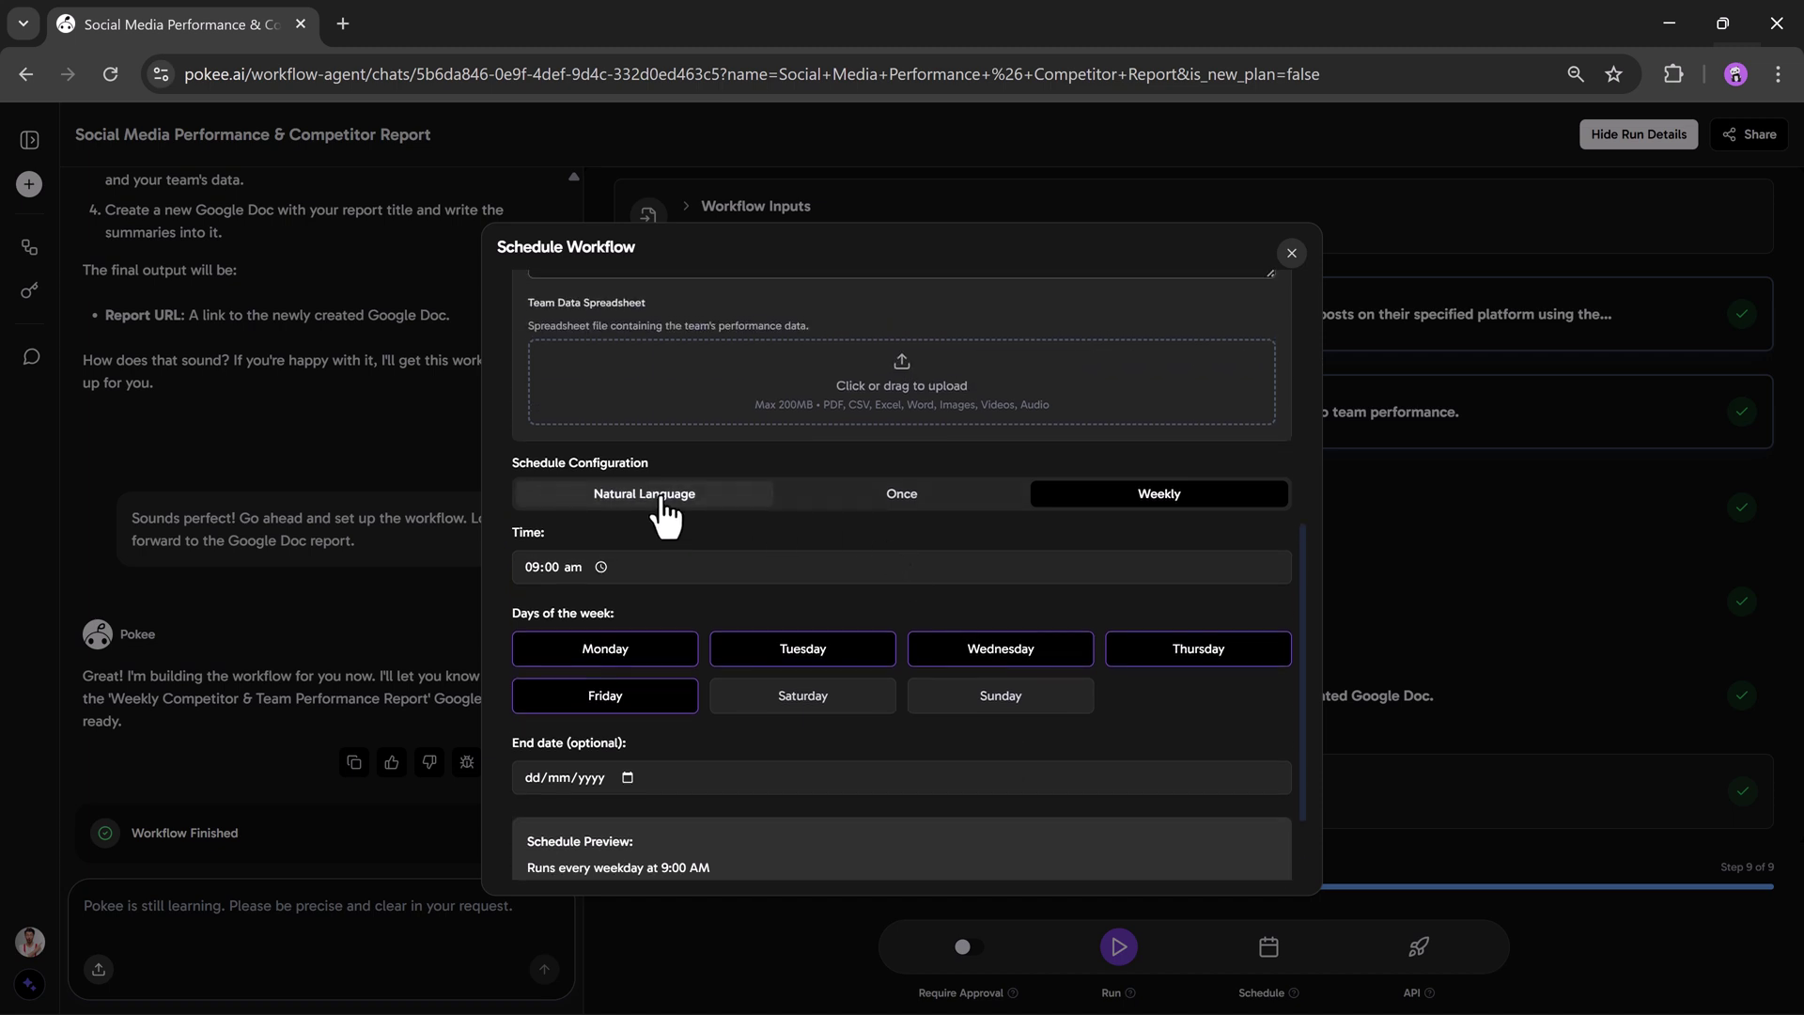
# Save the report workflow's inputs for scheduling and close the schedule settings.
pyautogui.scroll(6, 676, 545)
pyautogui.click(791, 640)
pyautogui.click(1250, 529)
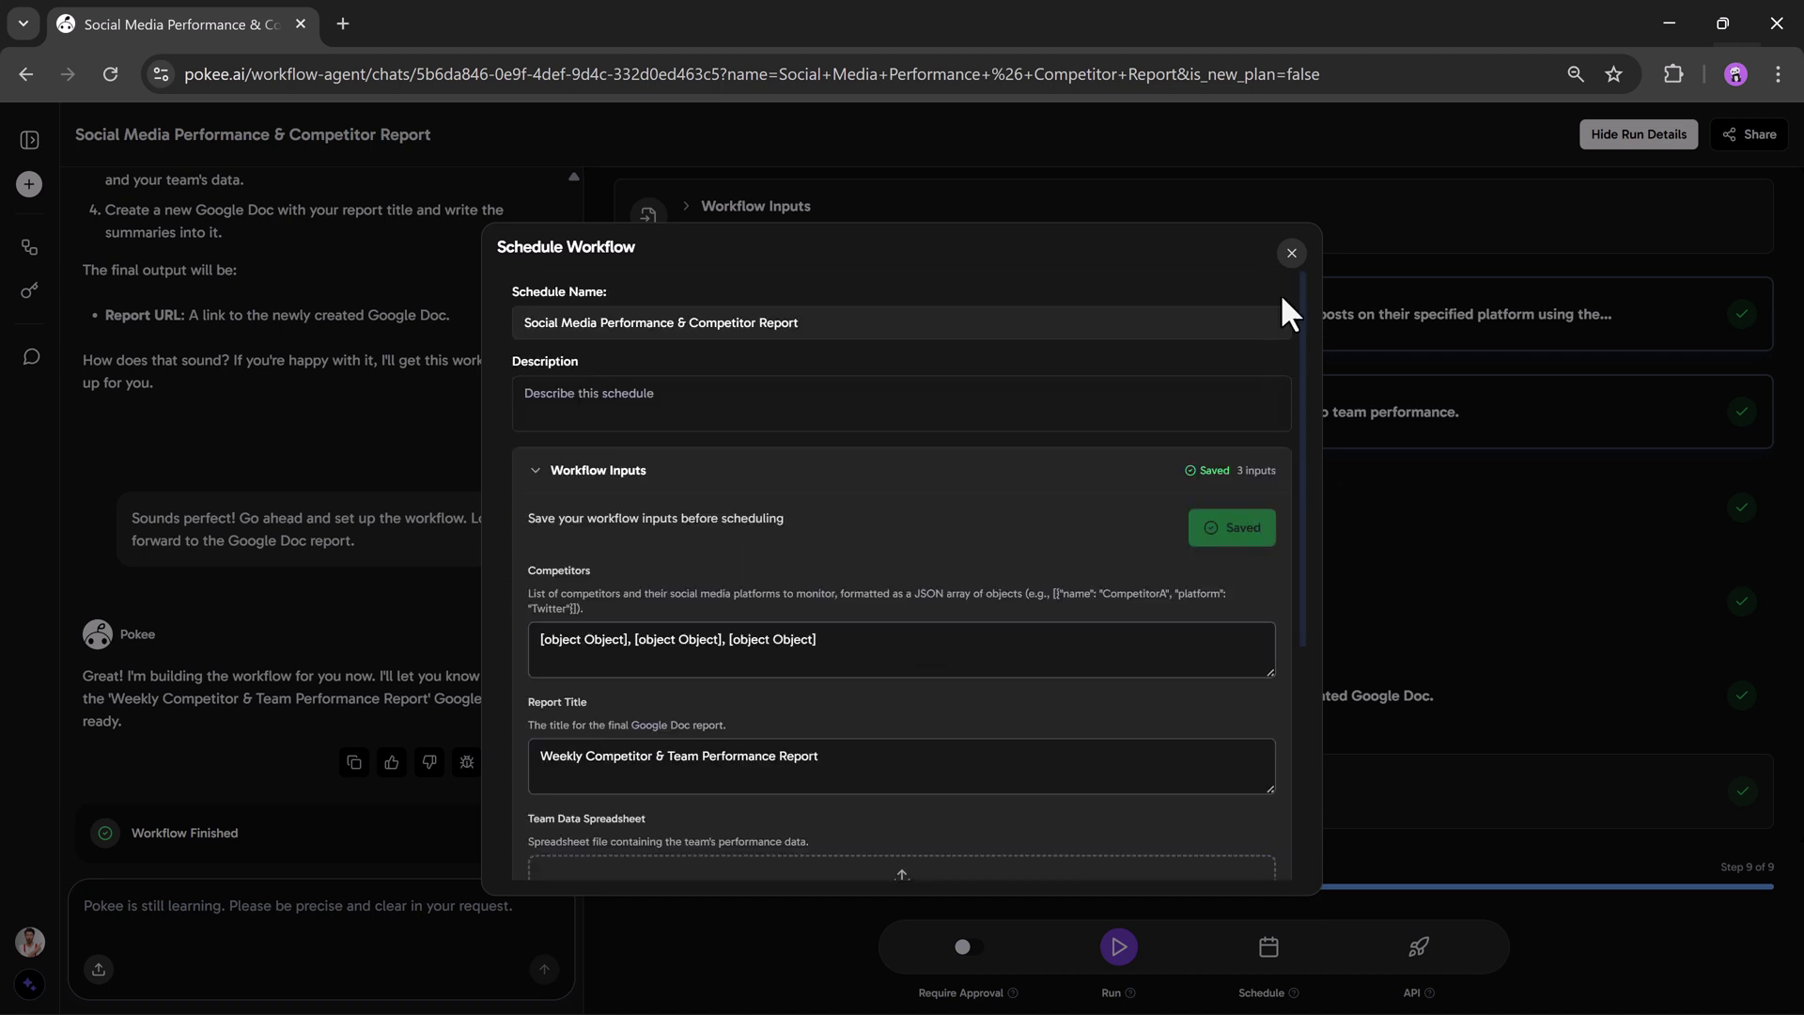
pyautogui.click(1290, 256)
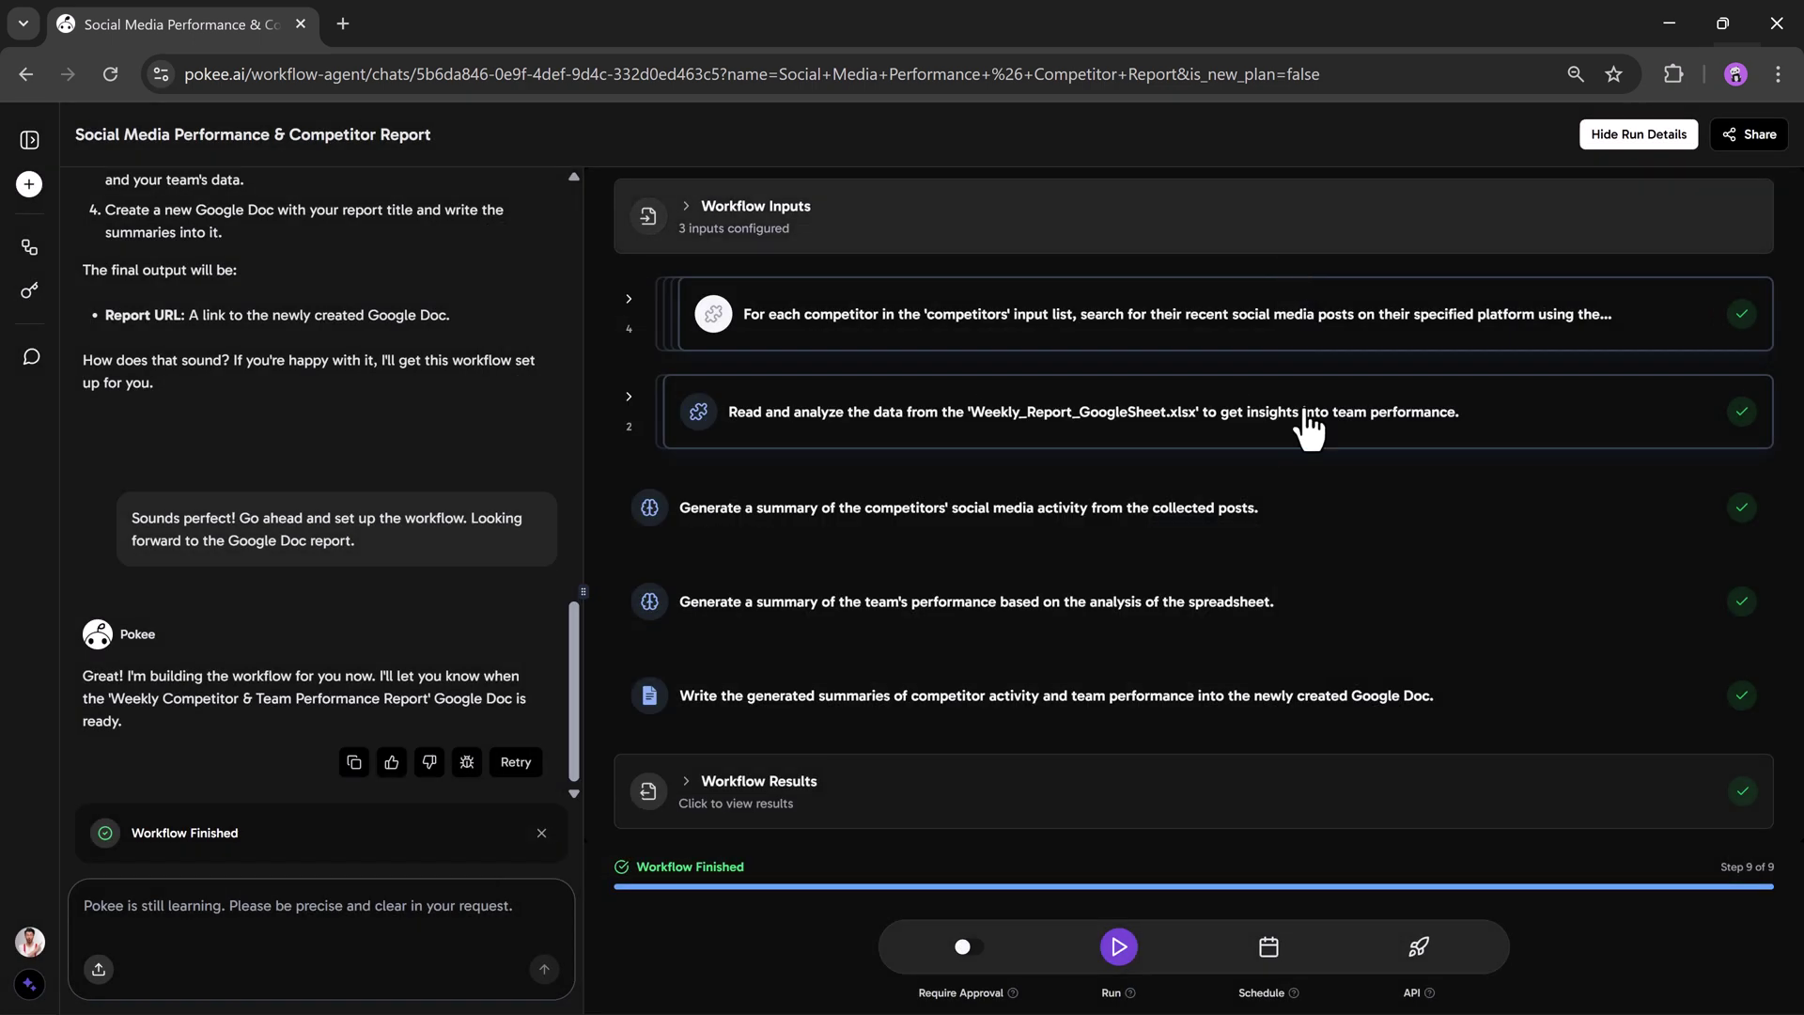
# Generate an API endpoint for the report workflow and examine its SSE (Streaming) mode description and request code.
pyautogui.click(1420, 949)
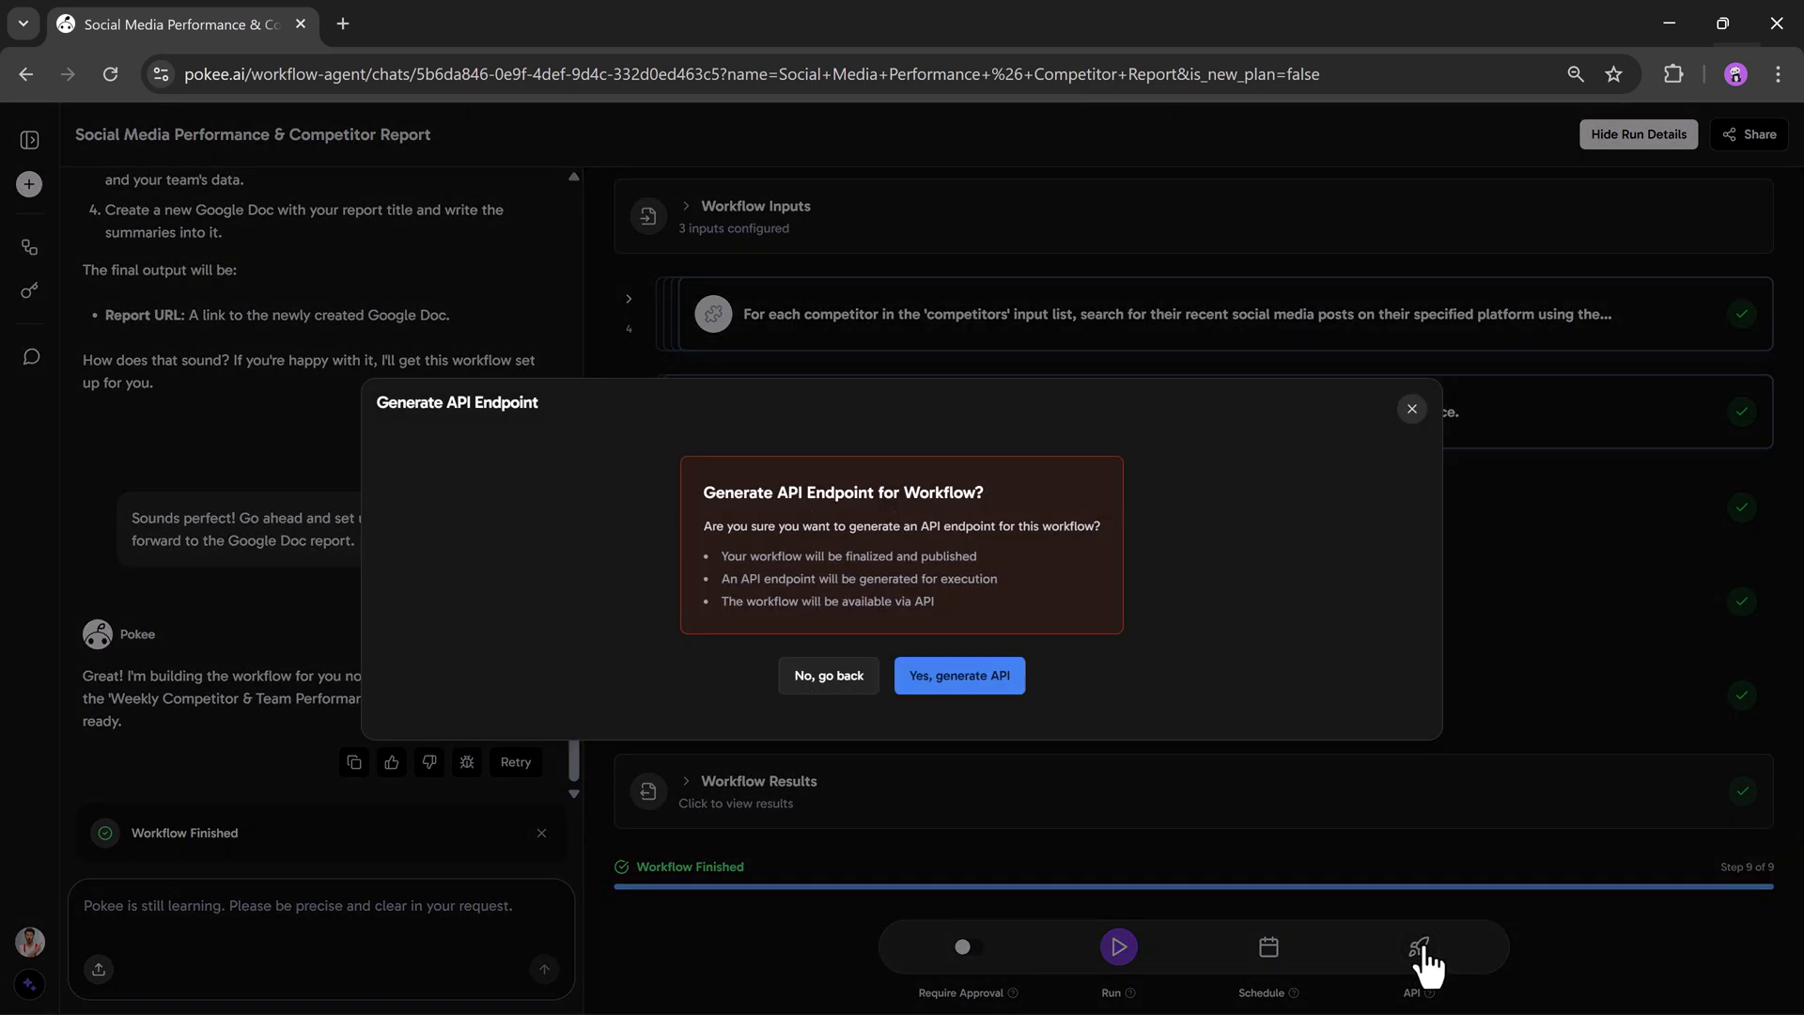
pyautogui.click(959, 676)
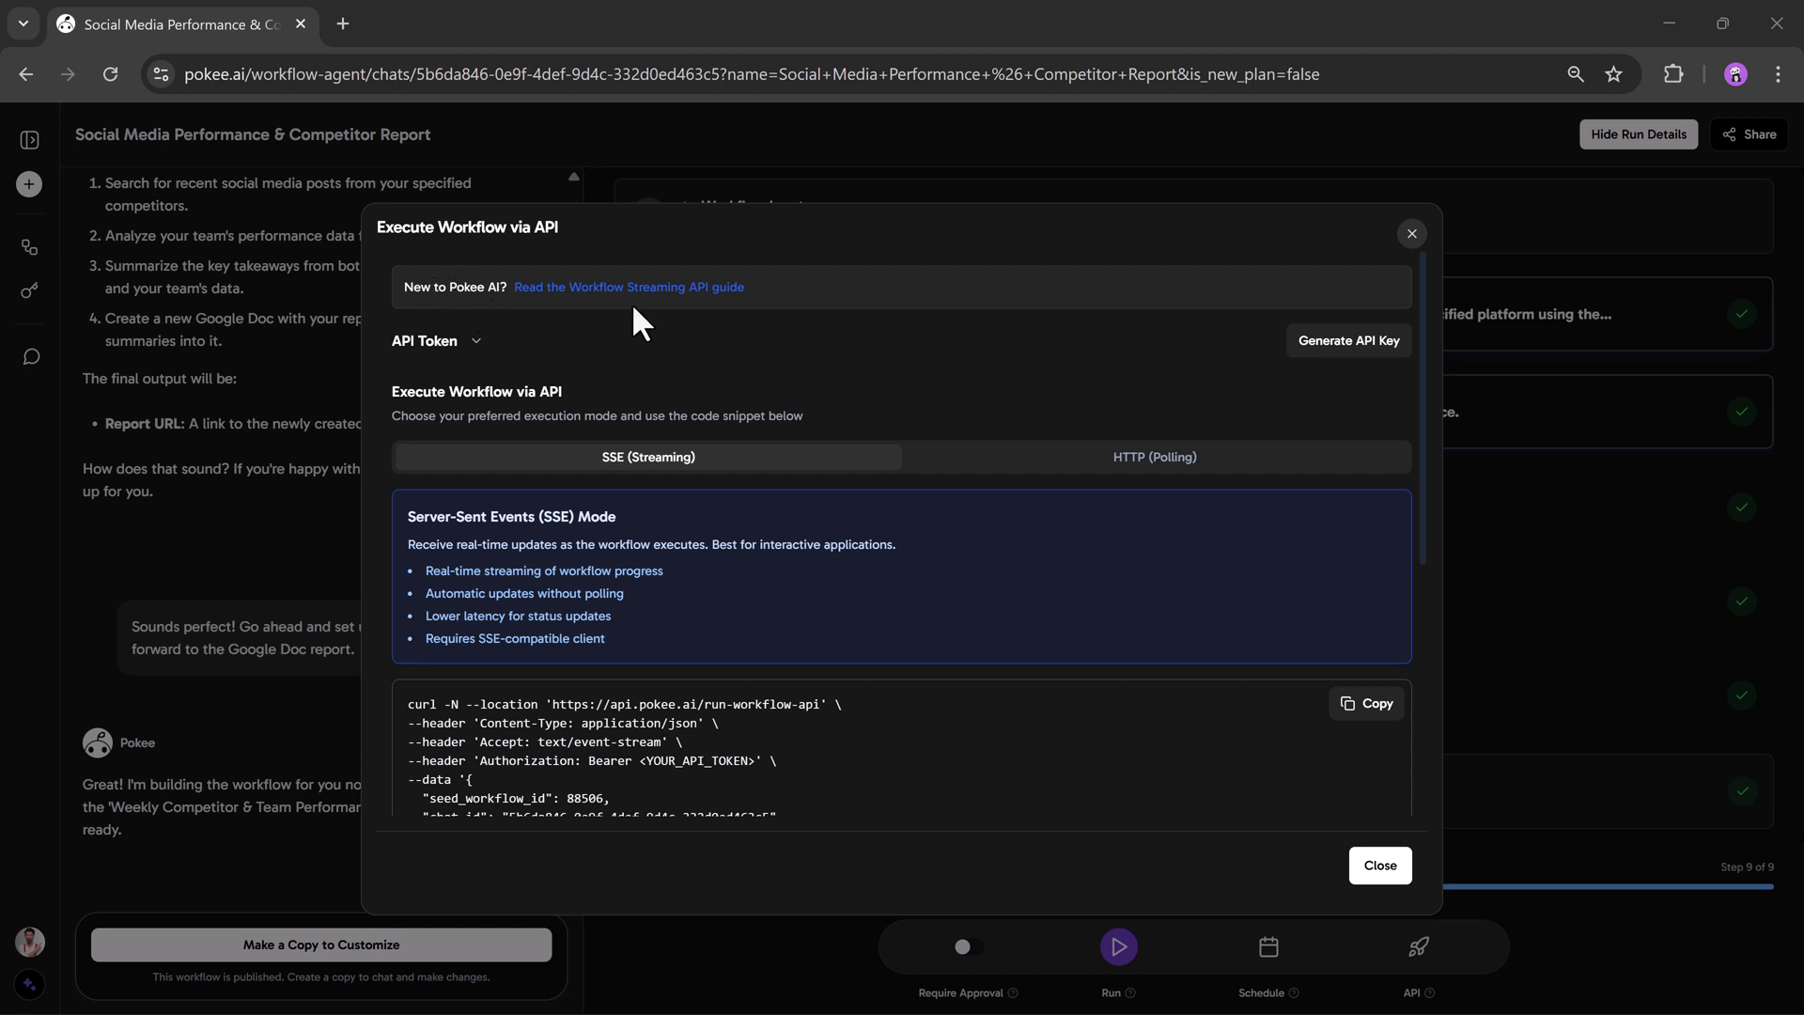
pyautogui.click(472, 342)
pyautogui.scroll(-3, 577, 539)
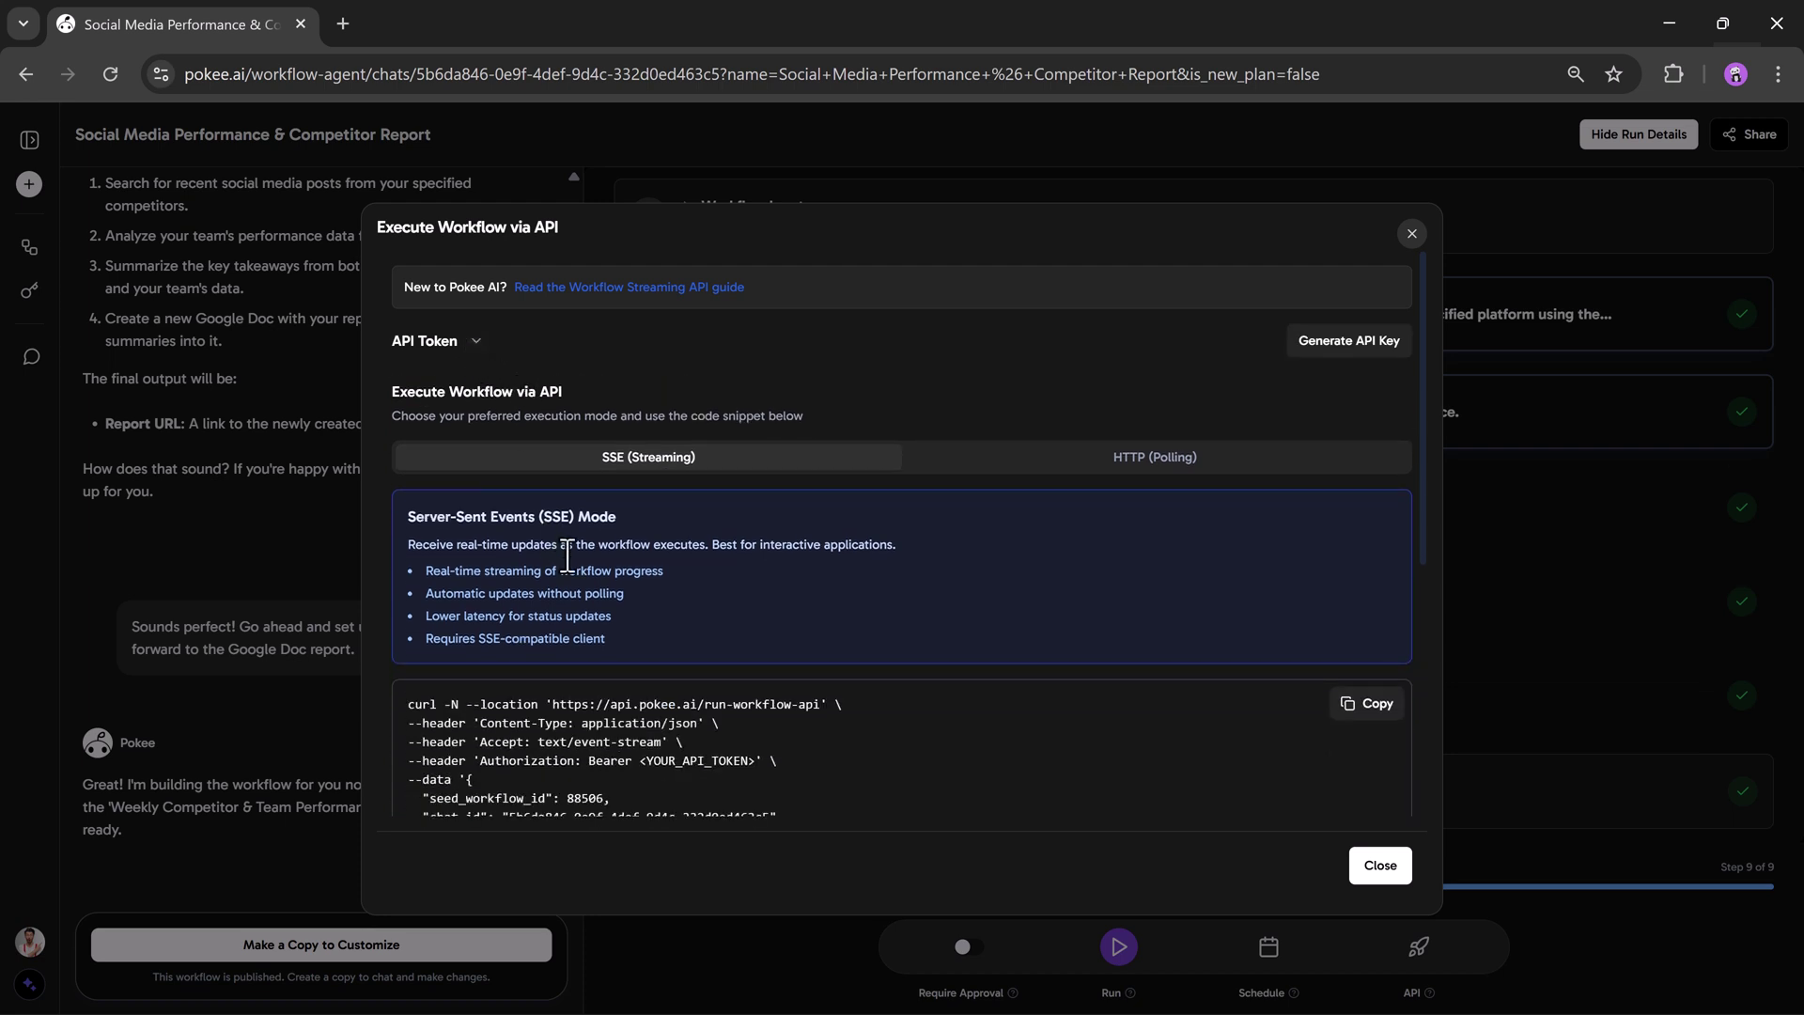
pyautogui.scroll(1, 536, 358)
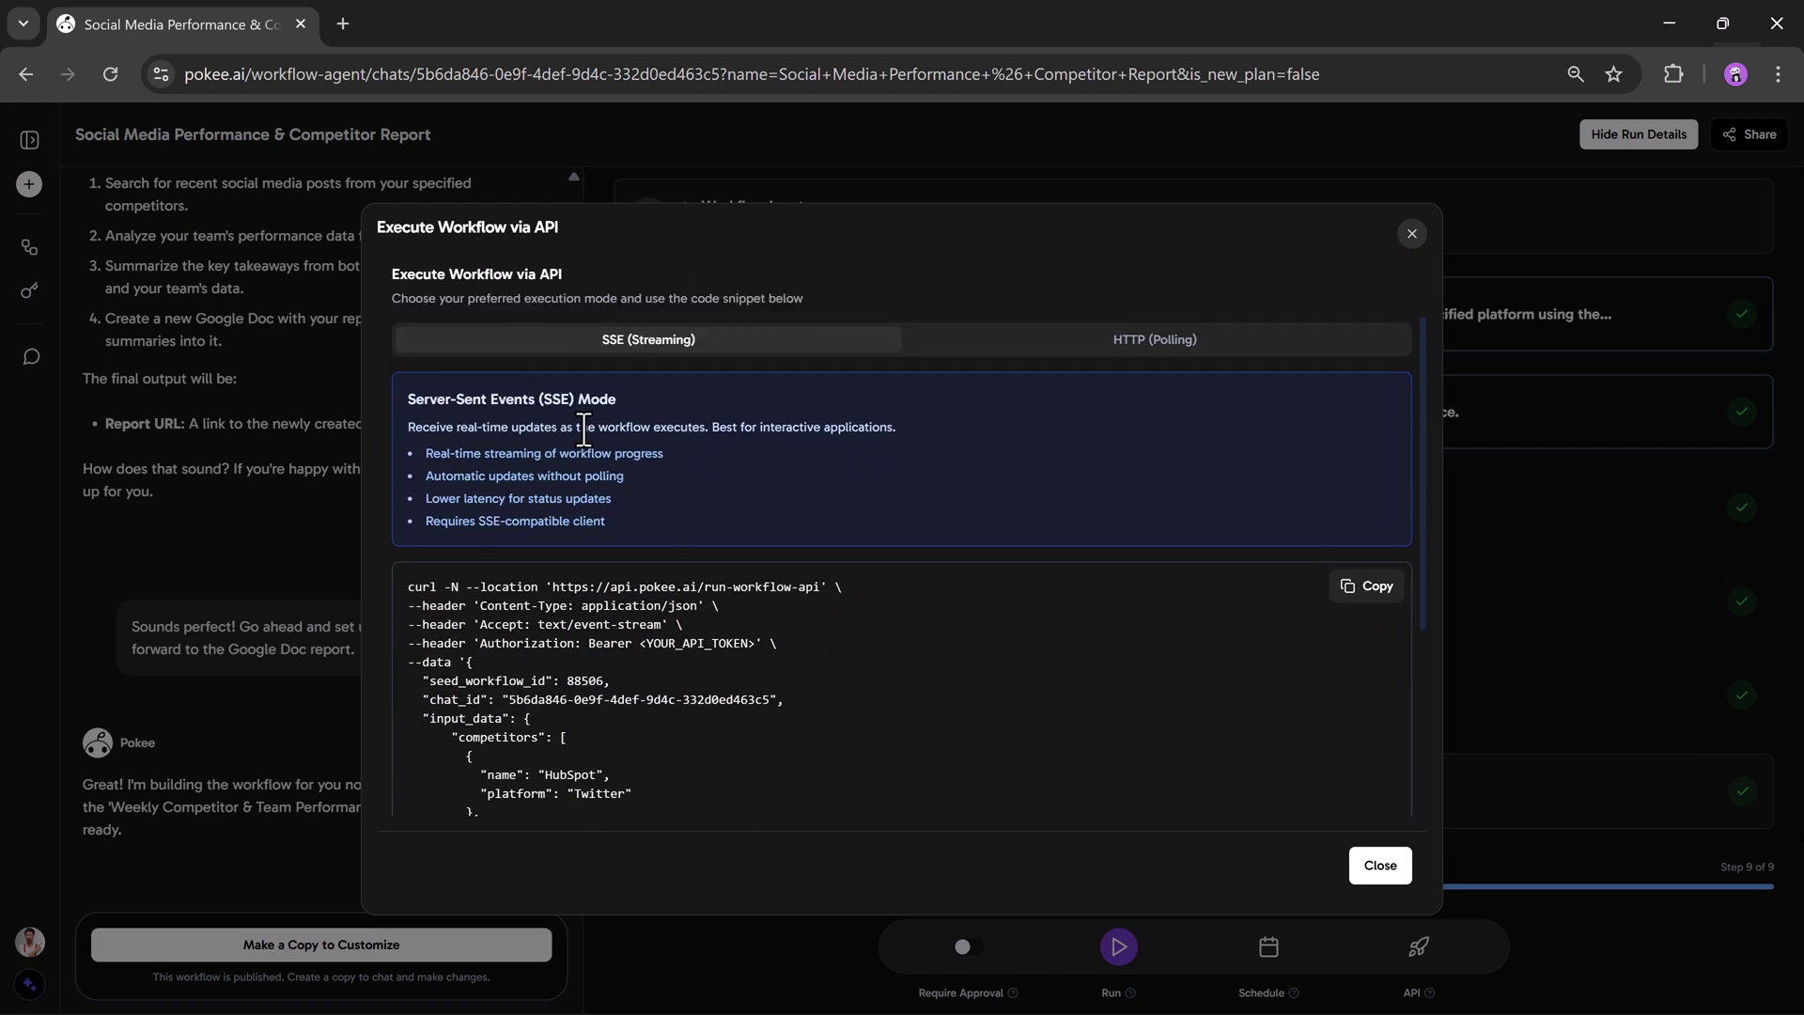
pyautogui.scroll(-1, 615, 470)
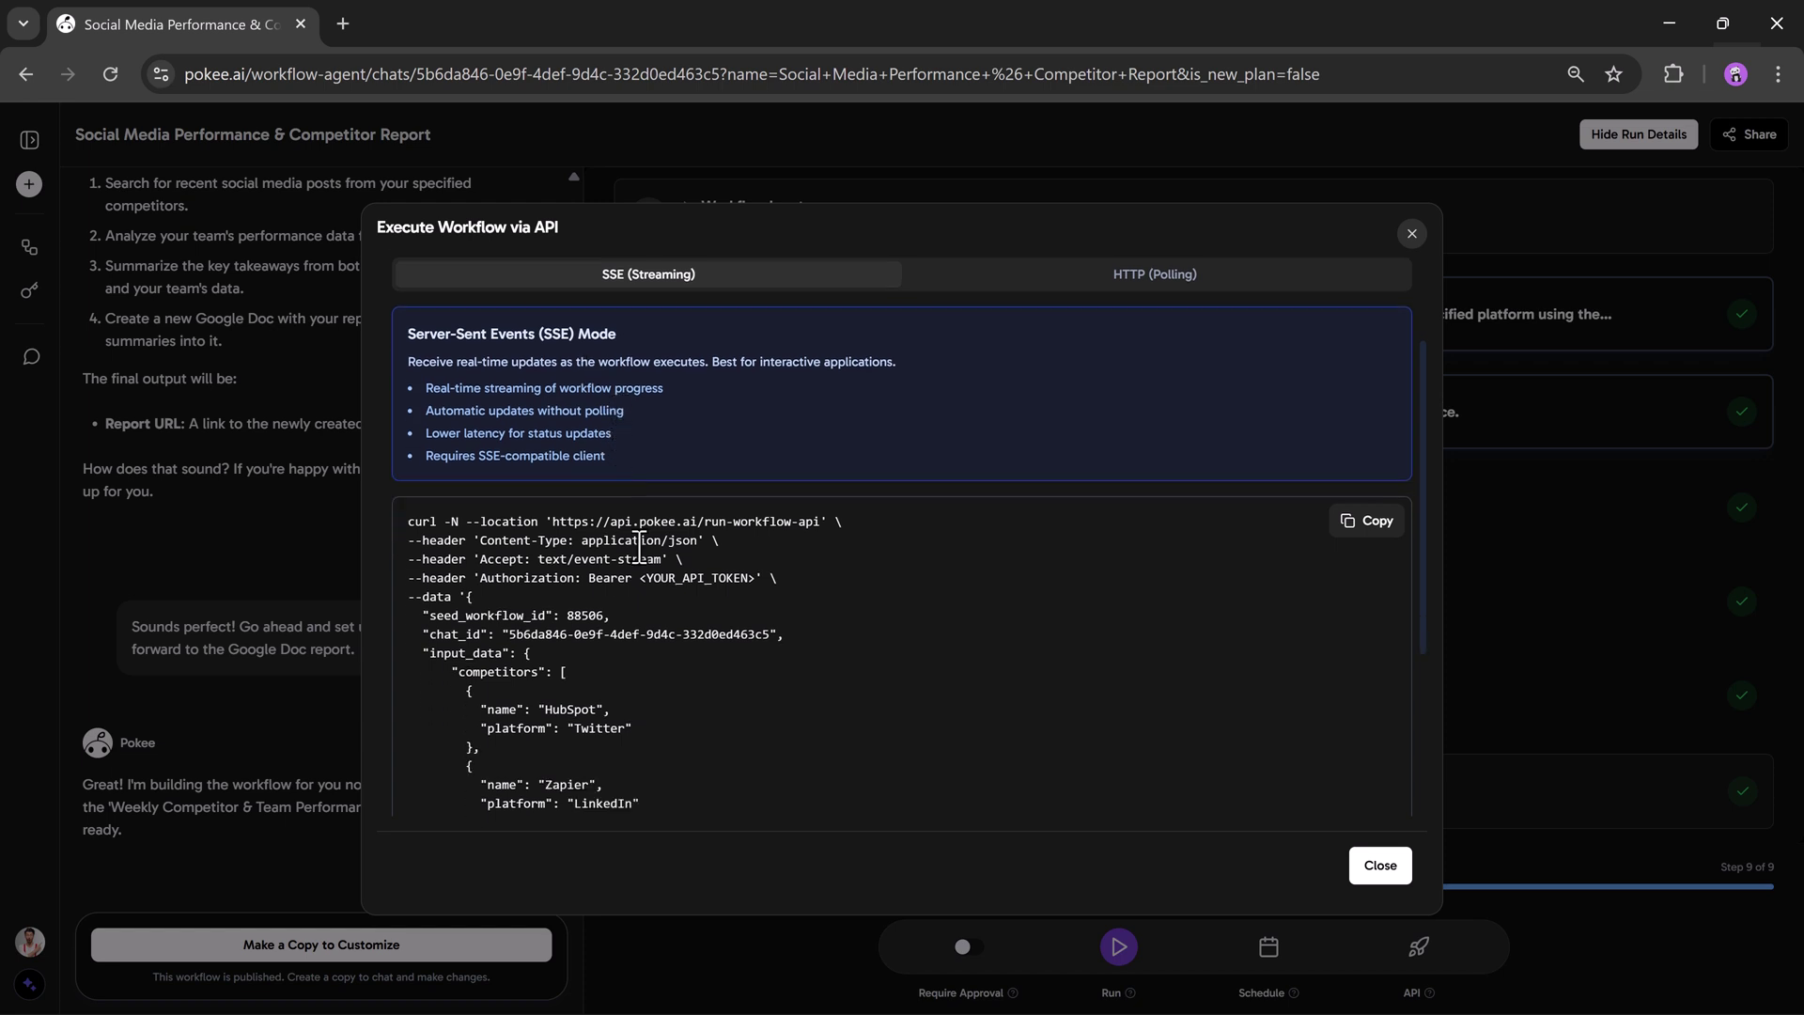
pyautogui.click(1362, 474)
pyautogui.scroll(-2, 857, 644)
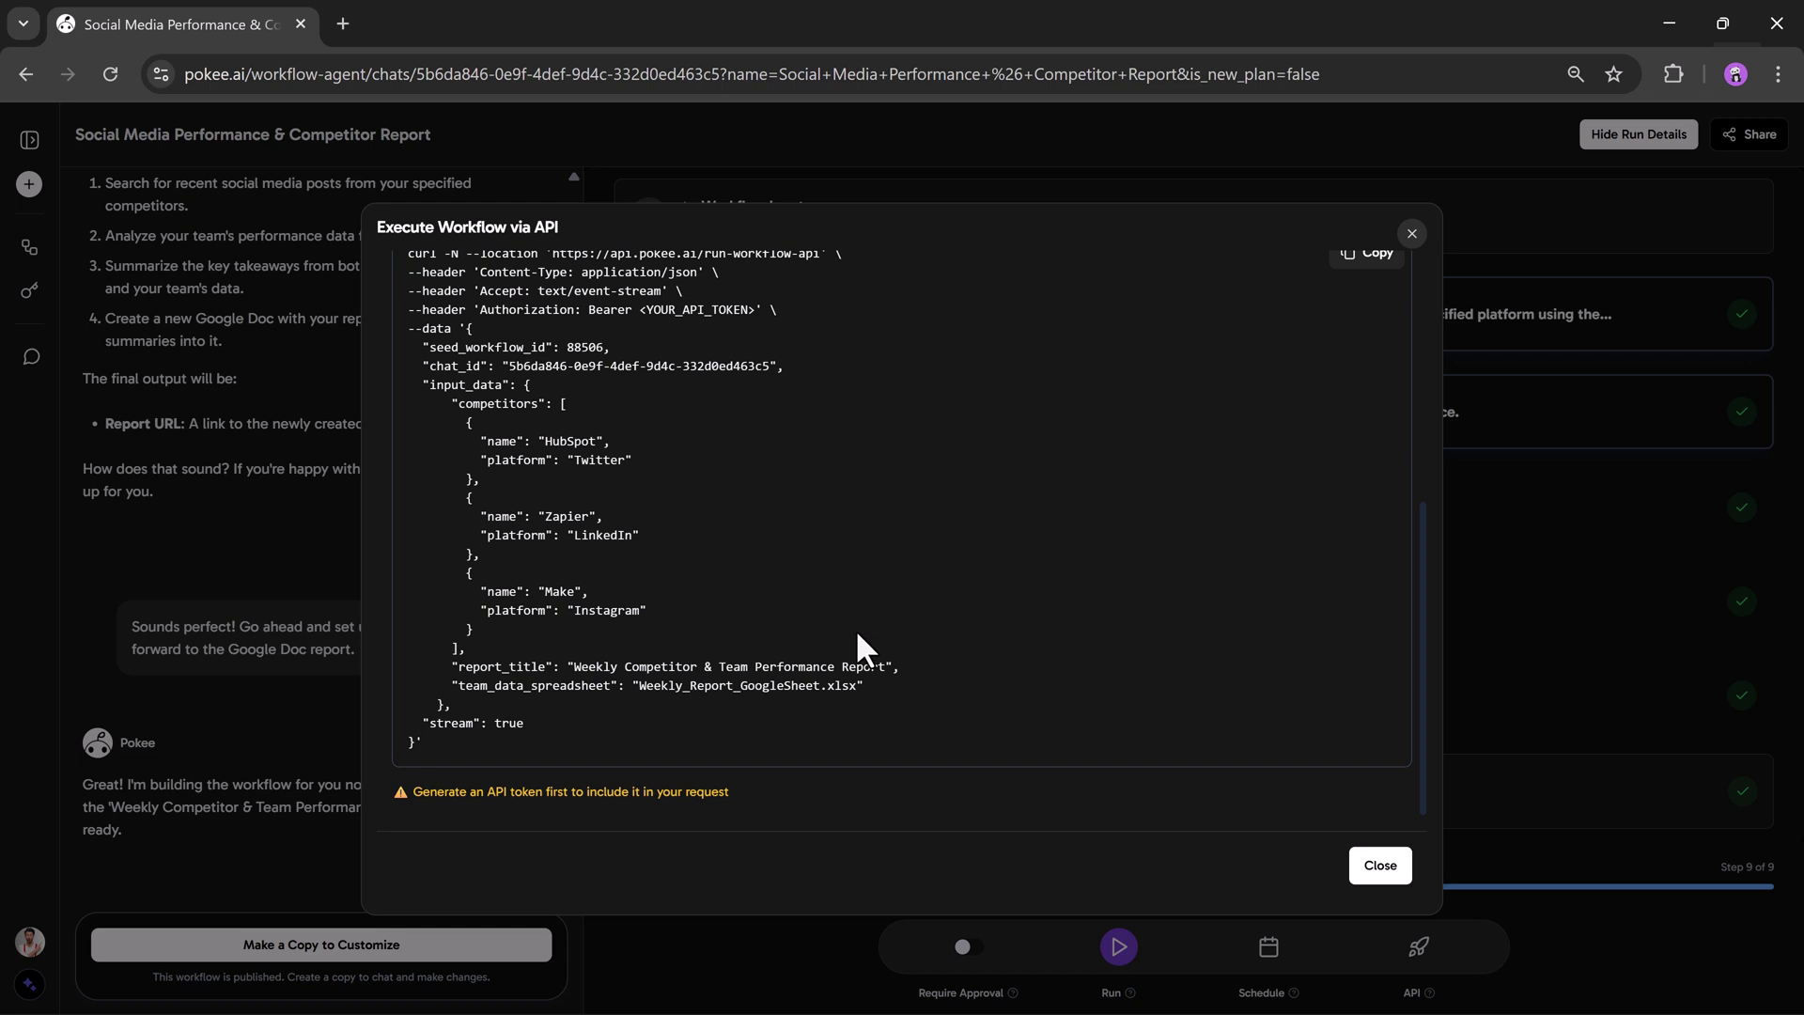
pyautogui.scroll(4, 857, 634)
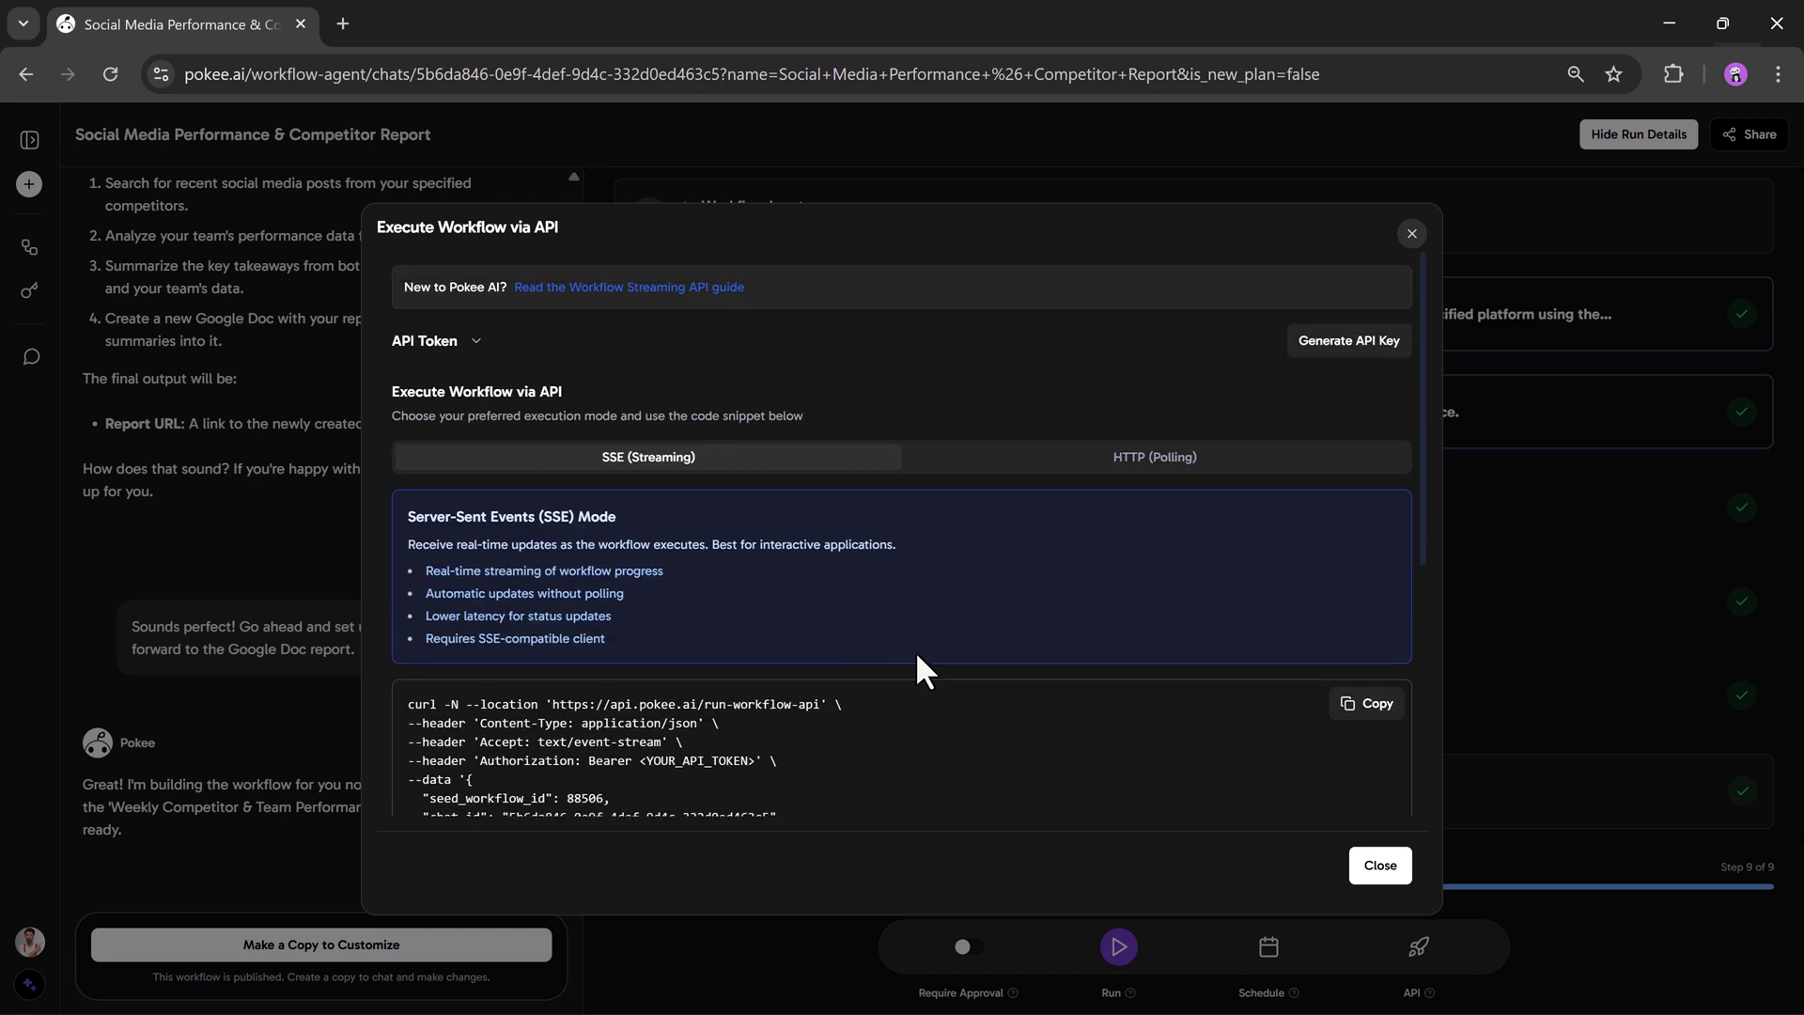
# Generate an API key for the workflow, copy the complete streaming request code, and close the API execution details.
pyautogui.click(1361, 348)
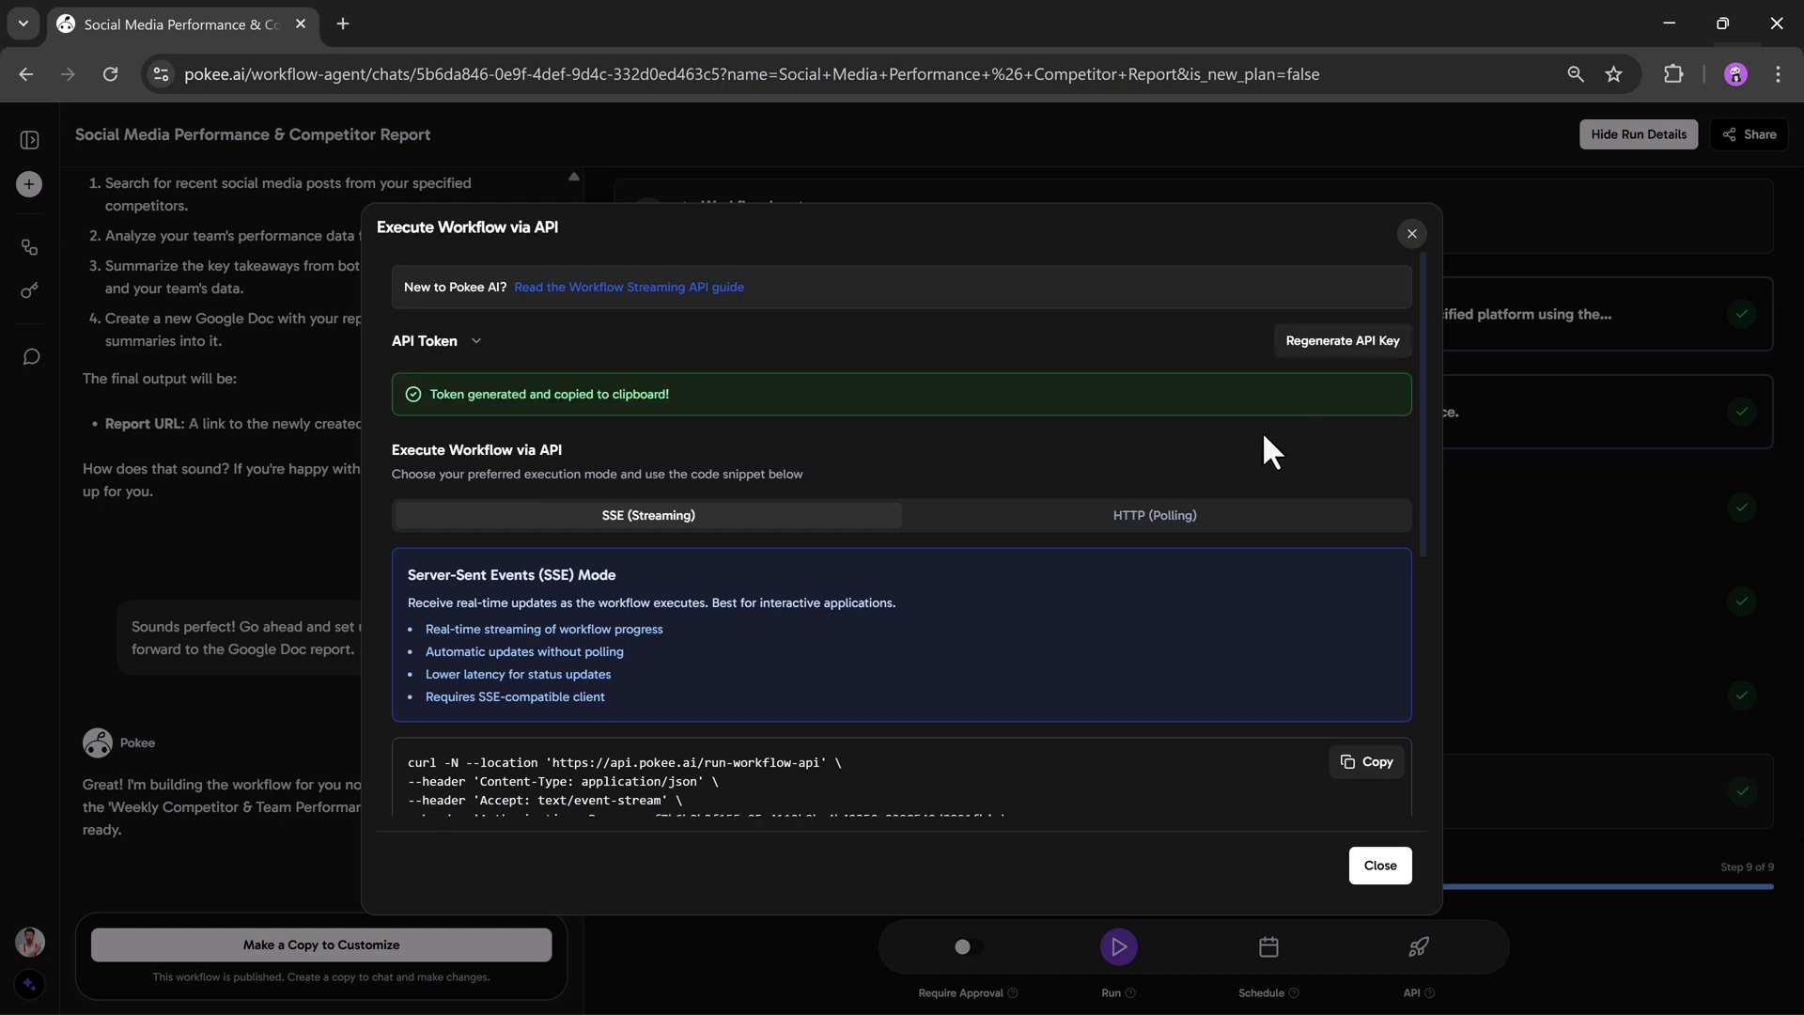
pyautogui.scroll(-3, 1252, 466)
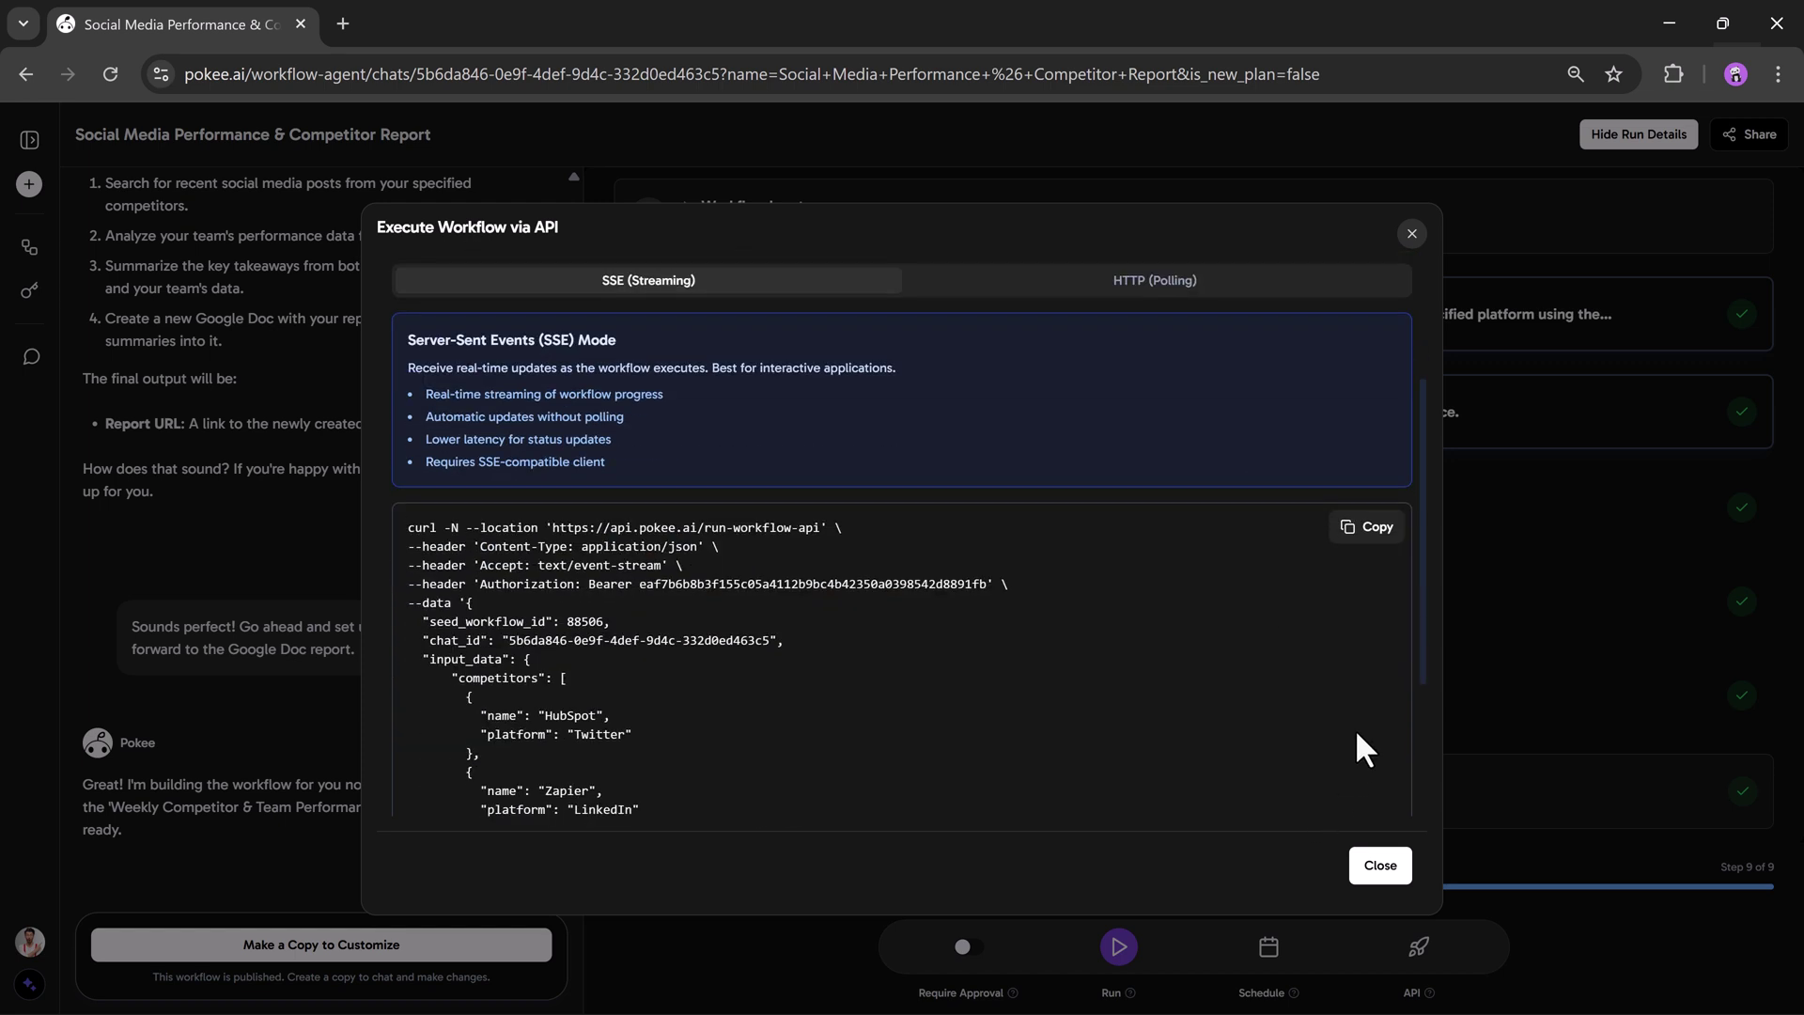
pyautogui.click(1362, 527)
pyautogui.scroll(-3, 1283, 731)
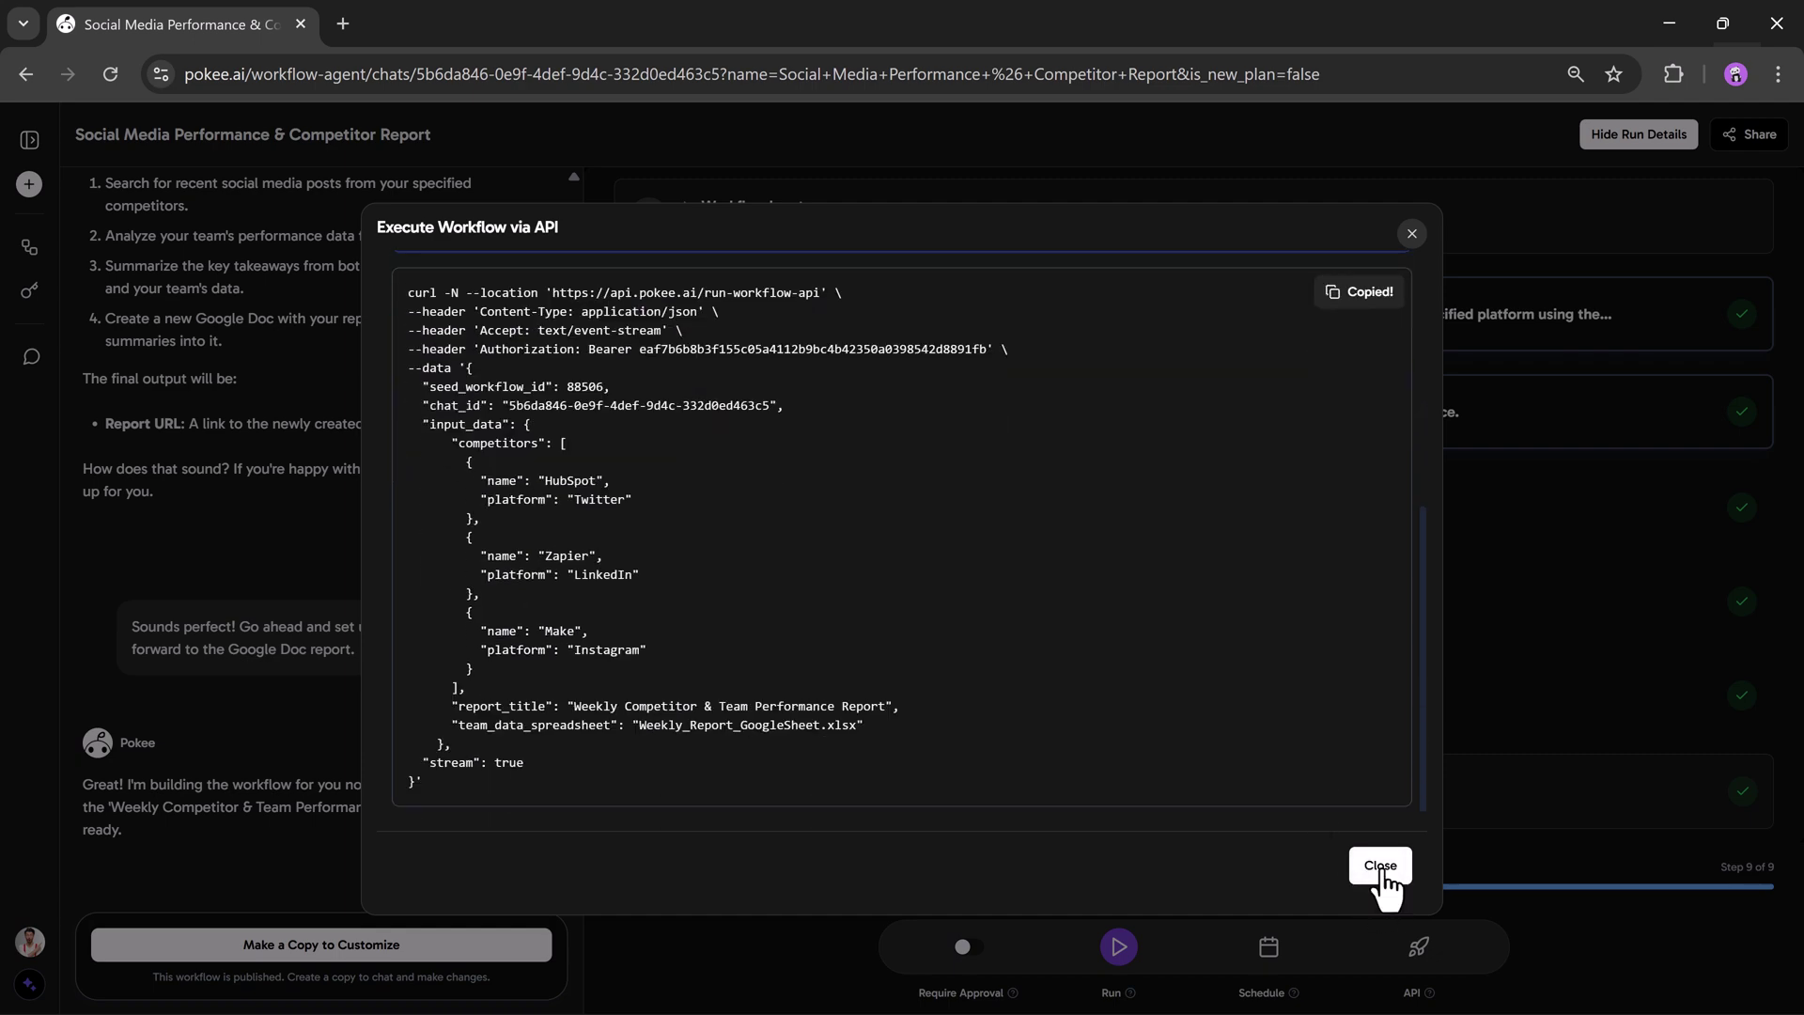
pyautogui.click(1379, 869)
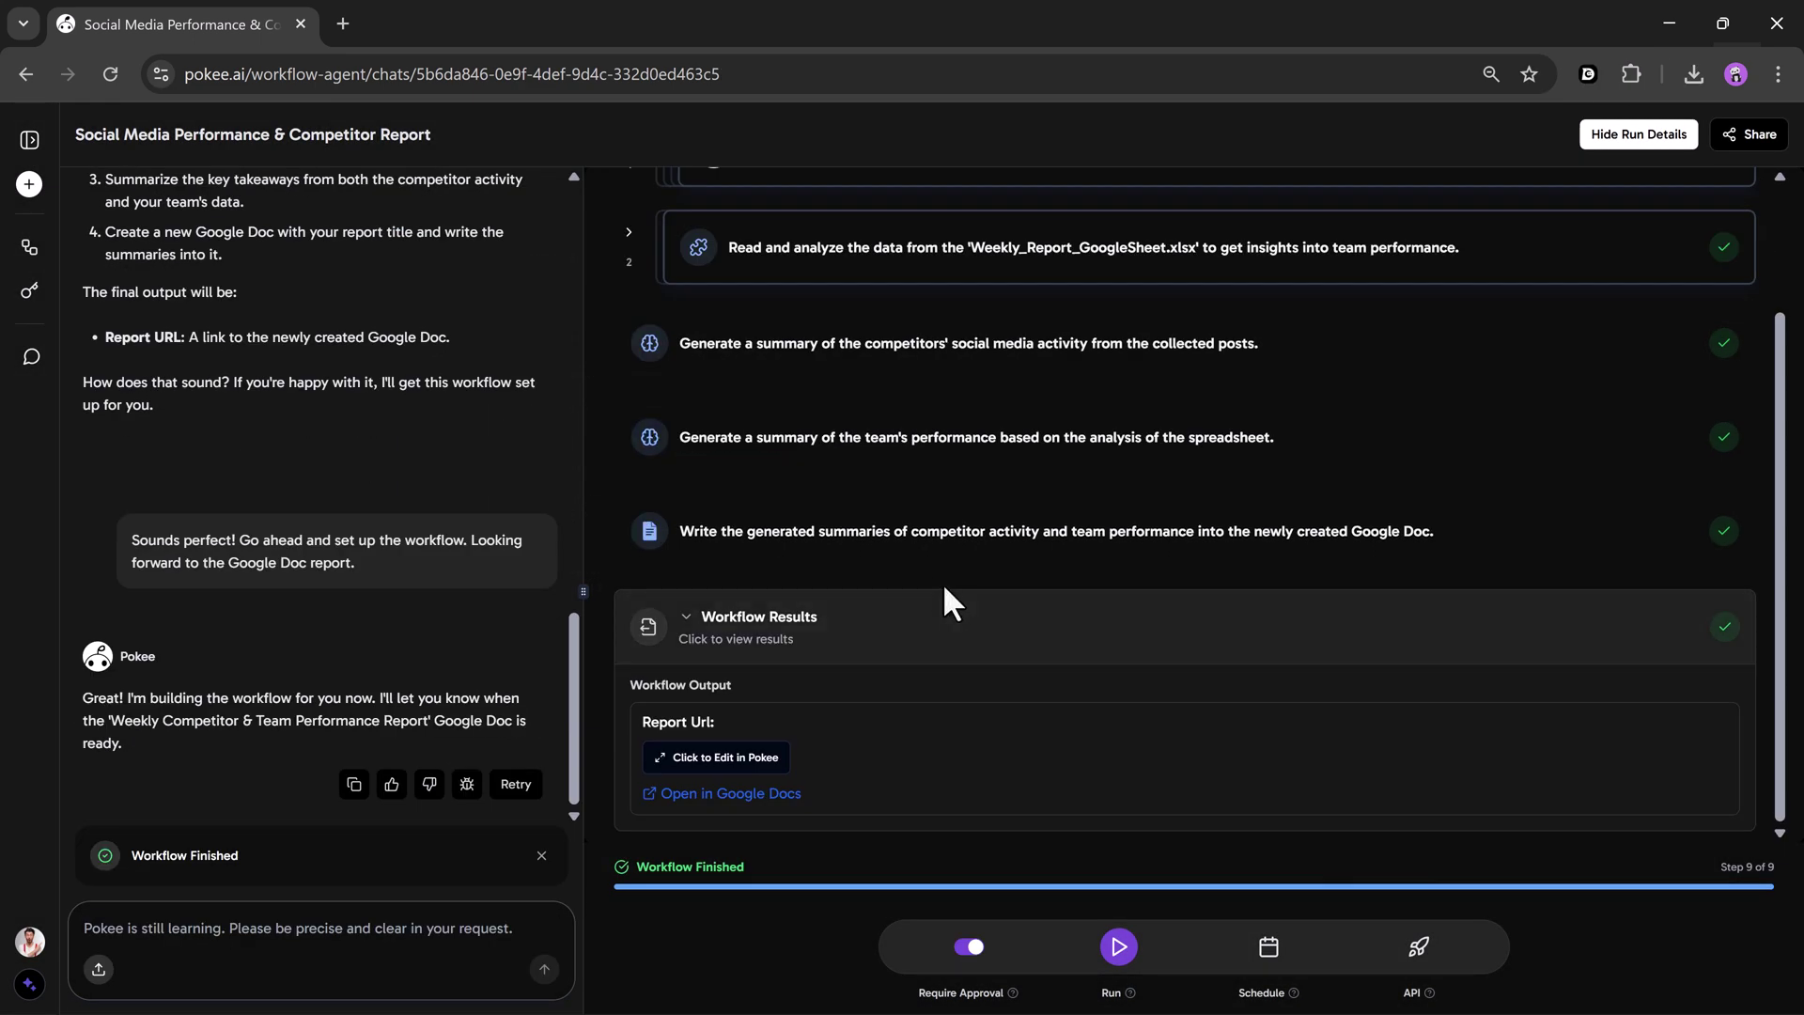
pyautogui.click(965, 622)
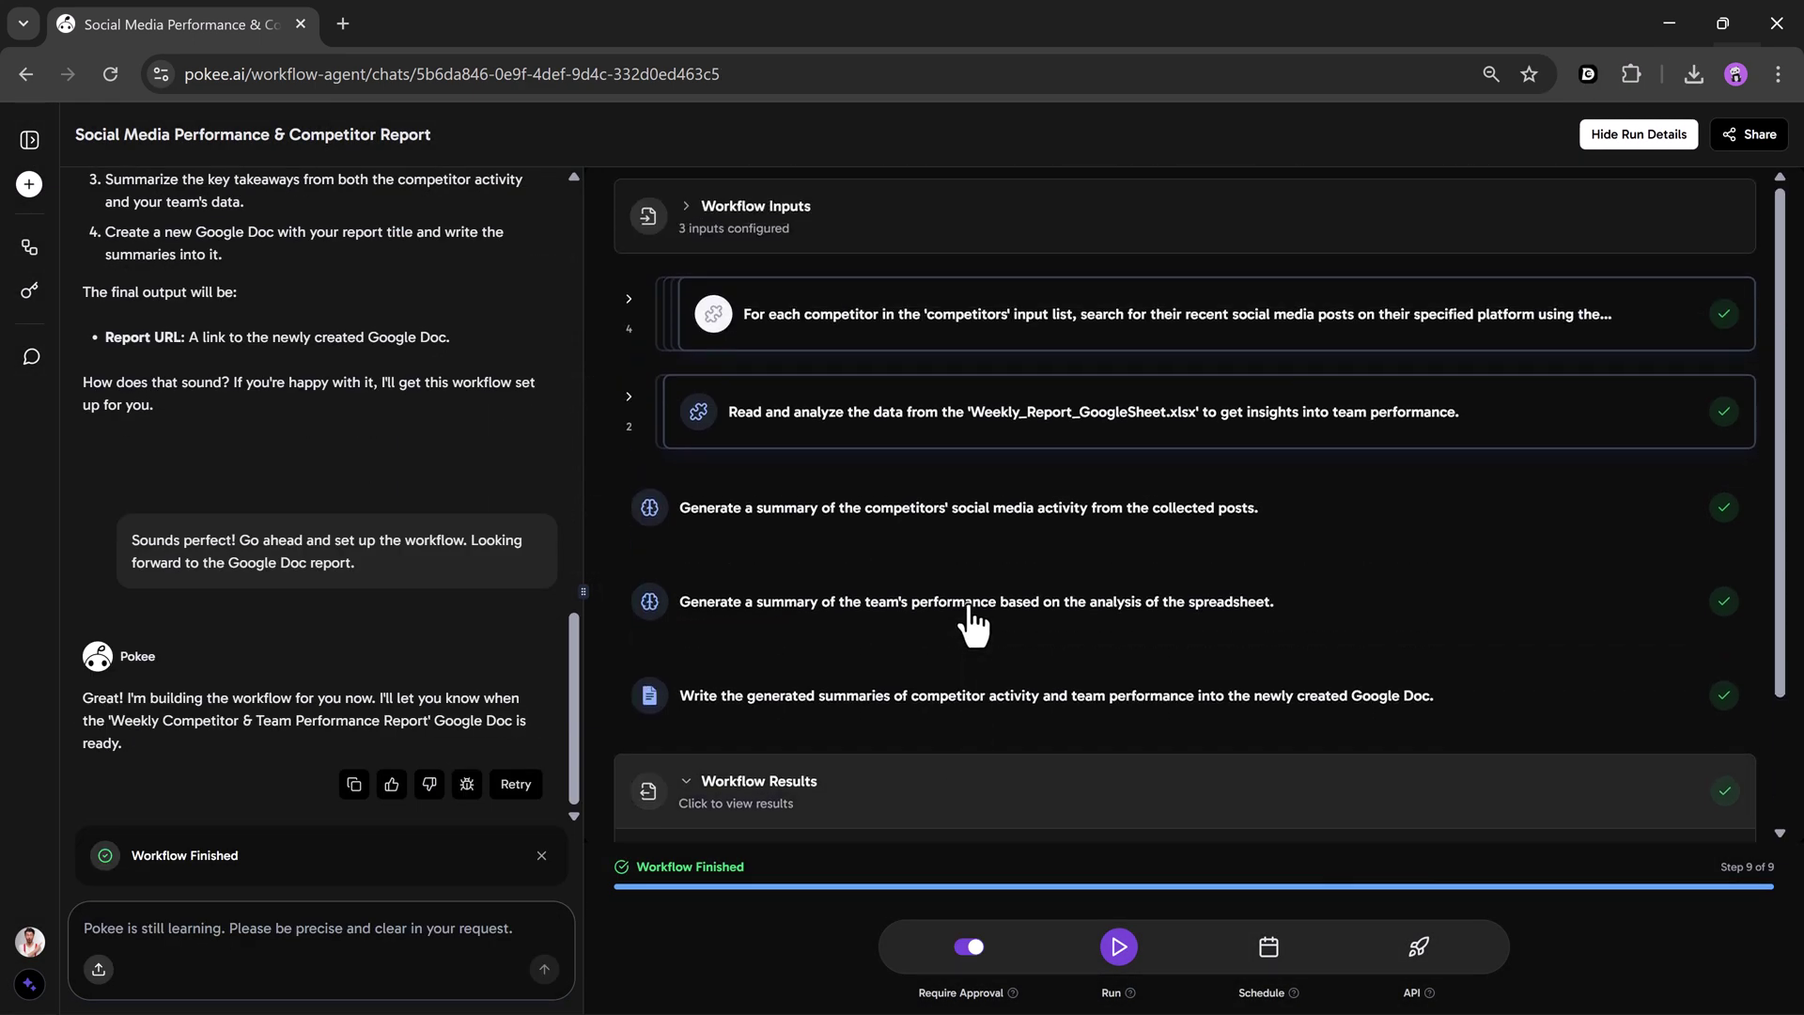
pyautogui.click(31, 183)
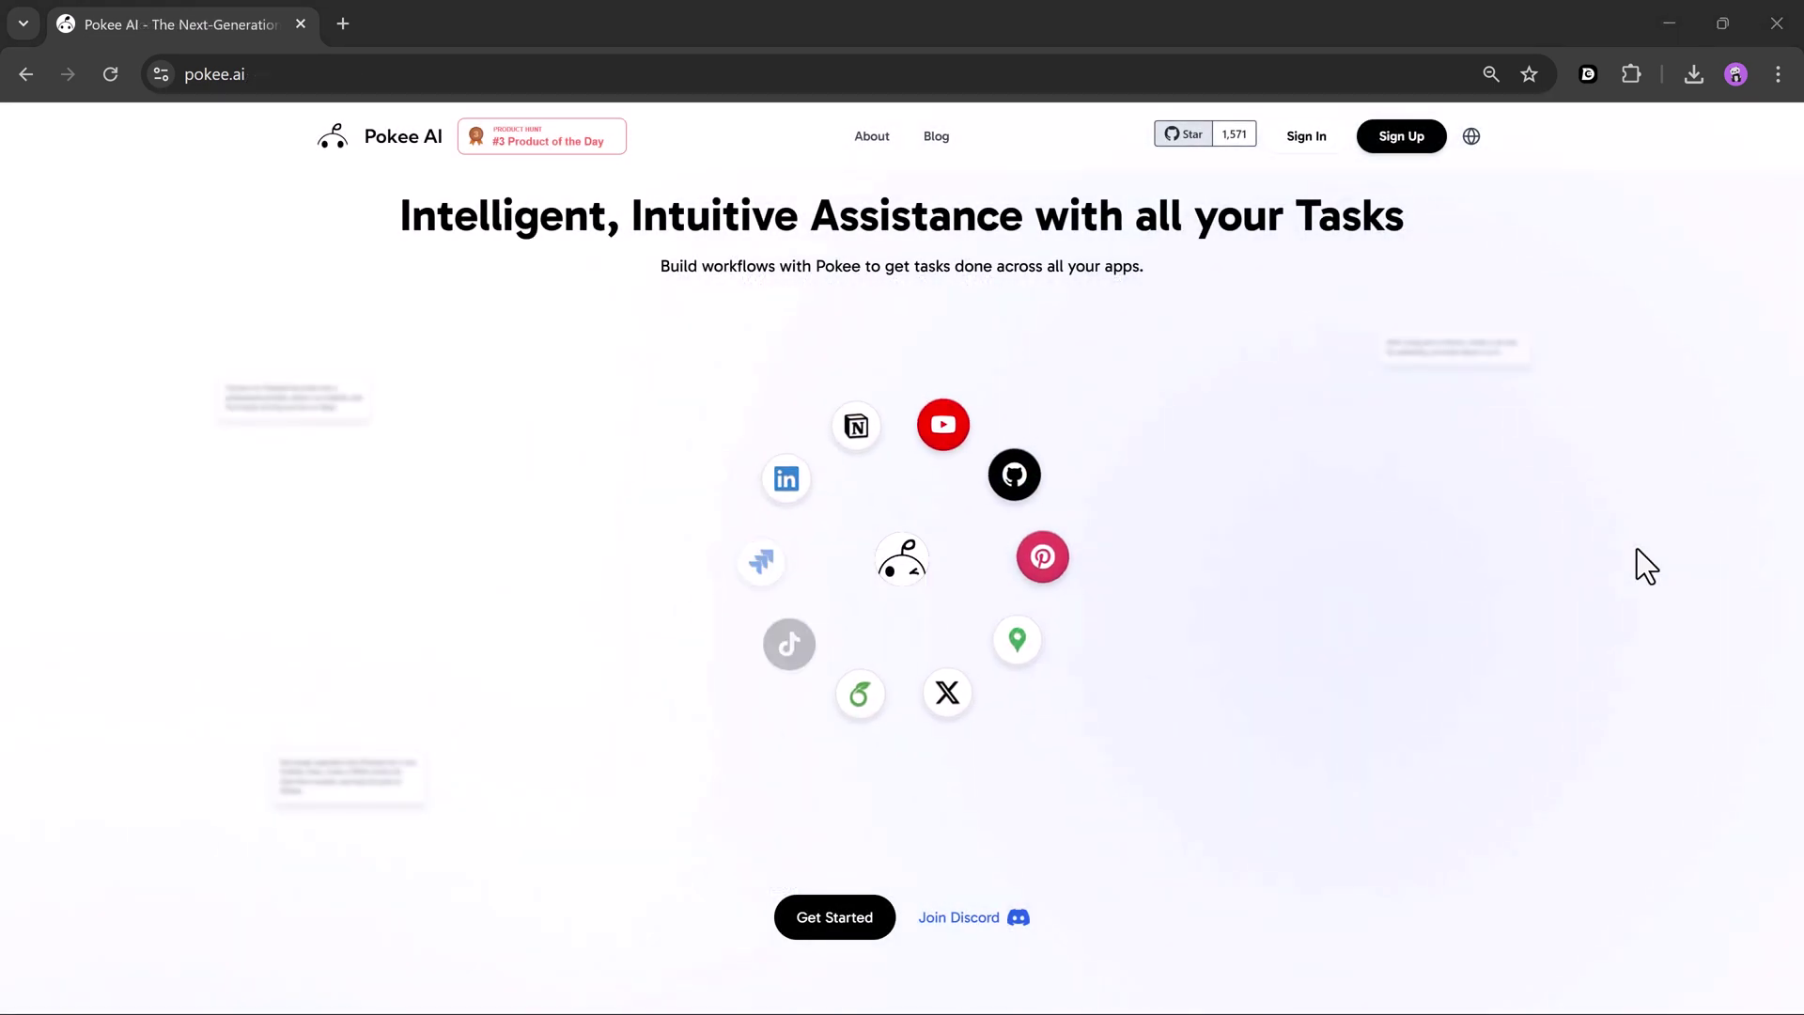
# Look through the Pokee AI homepage from its app integrations to the product description and launch video.
pyautogui.scroll(-3, 1644, 564)
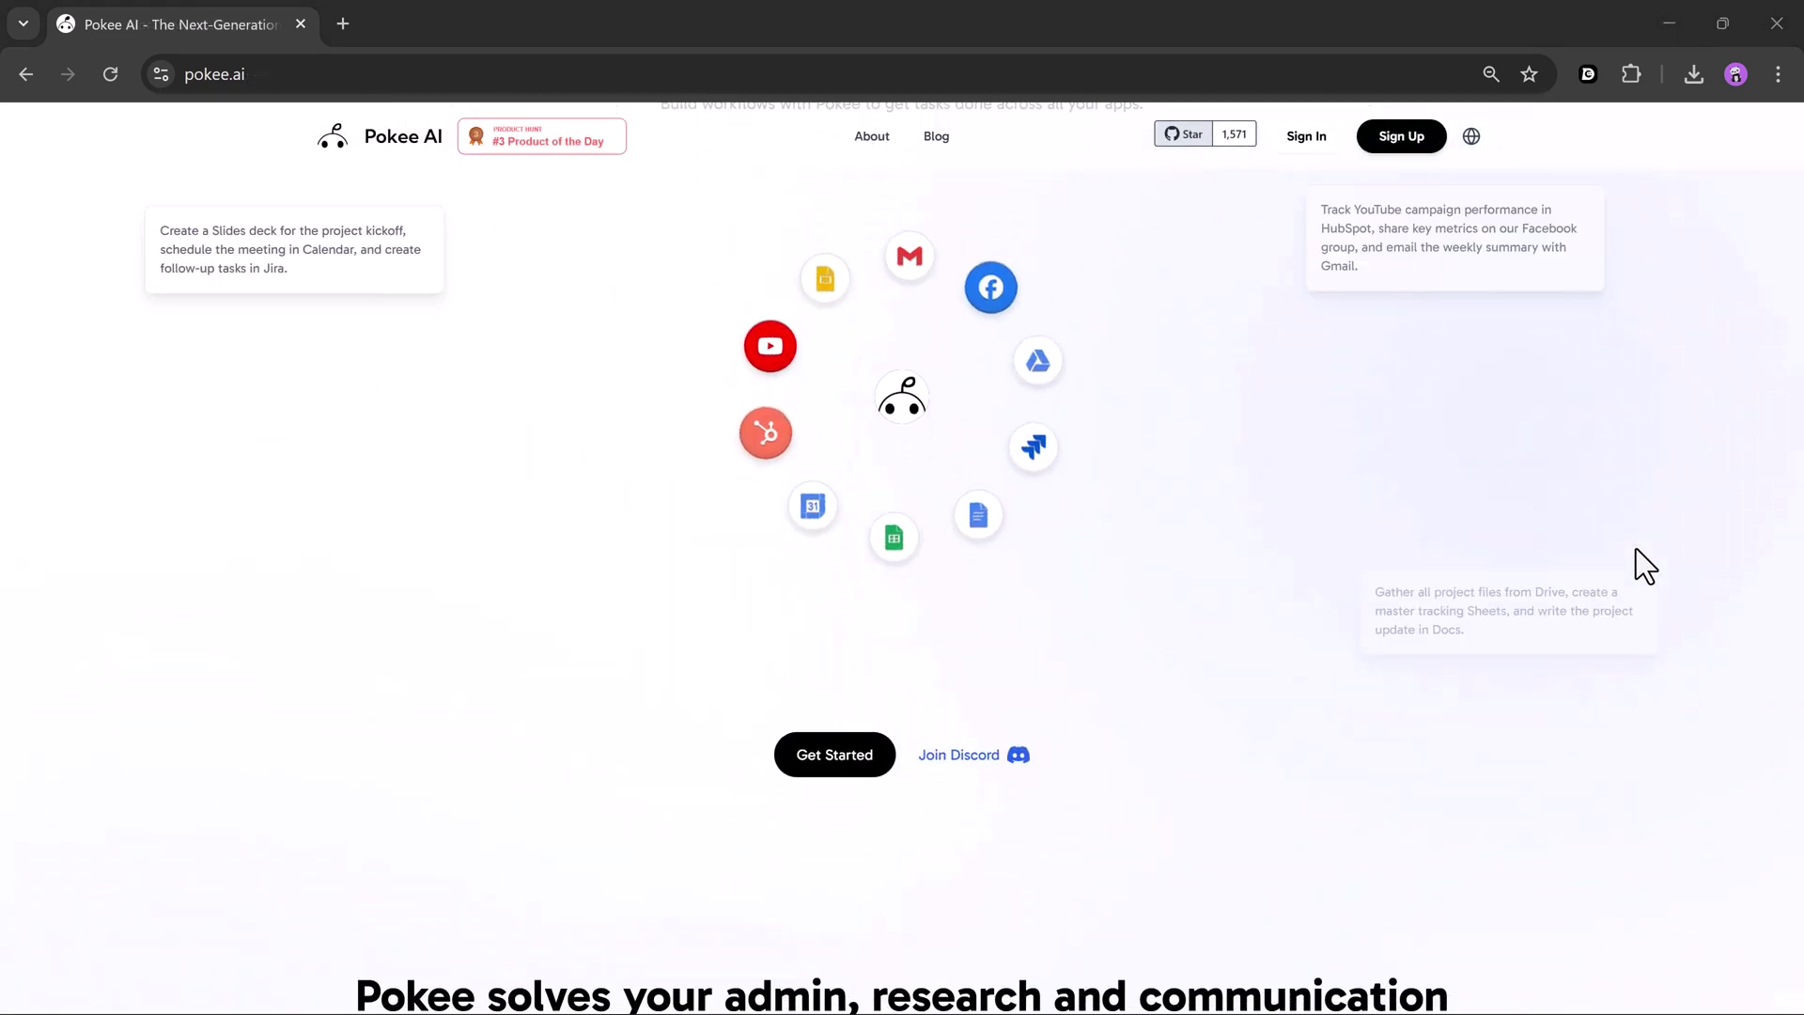
pyautogui.scroll(-4, 1637, 549)
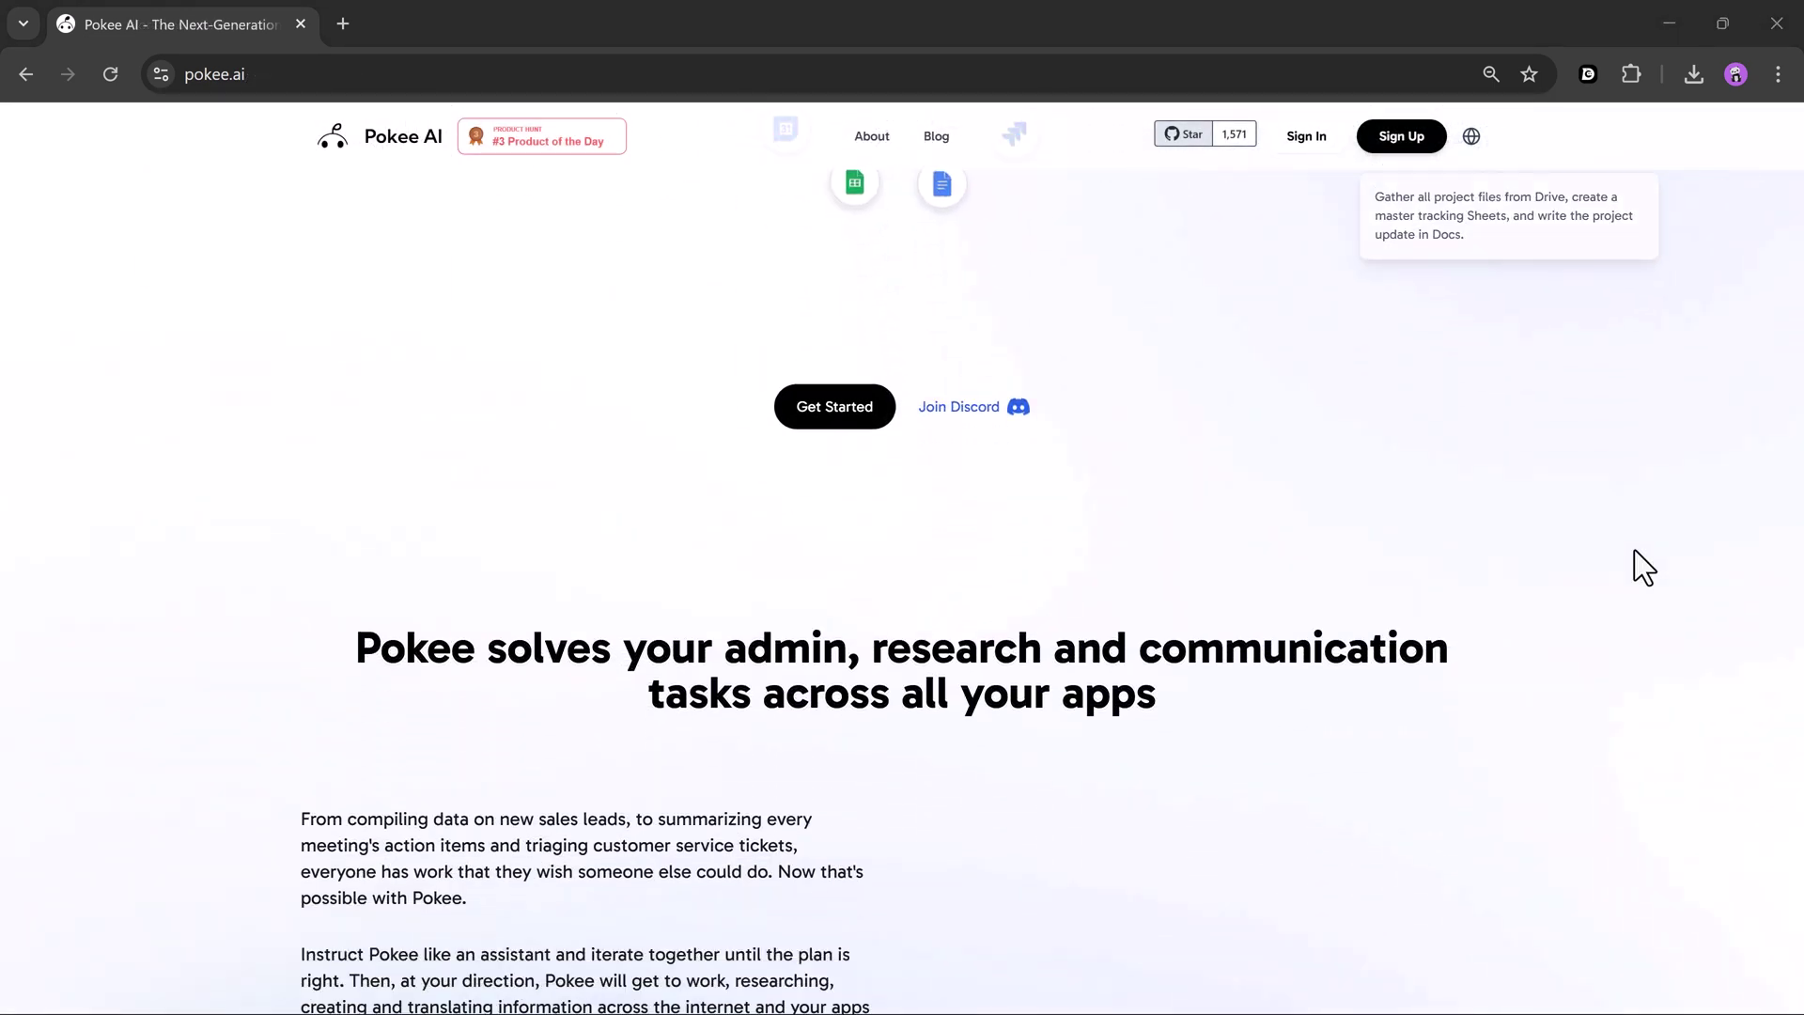
pyautogui.scroll(-5, 1633, 548)
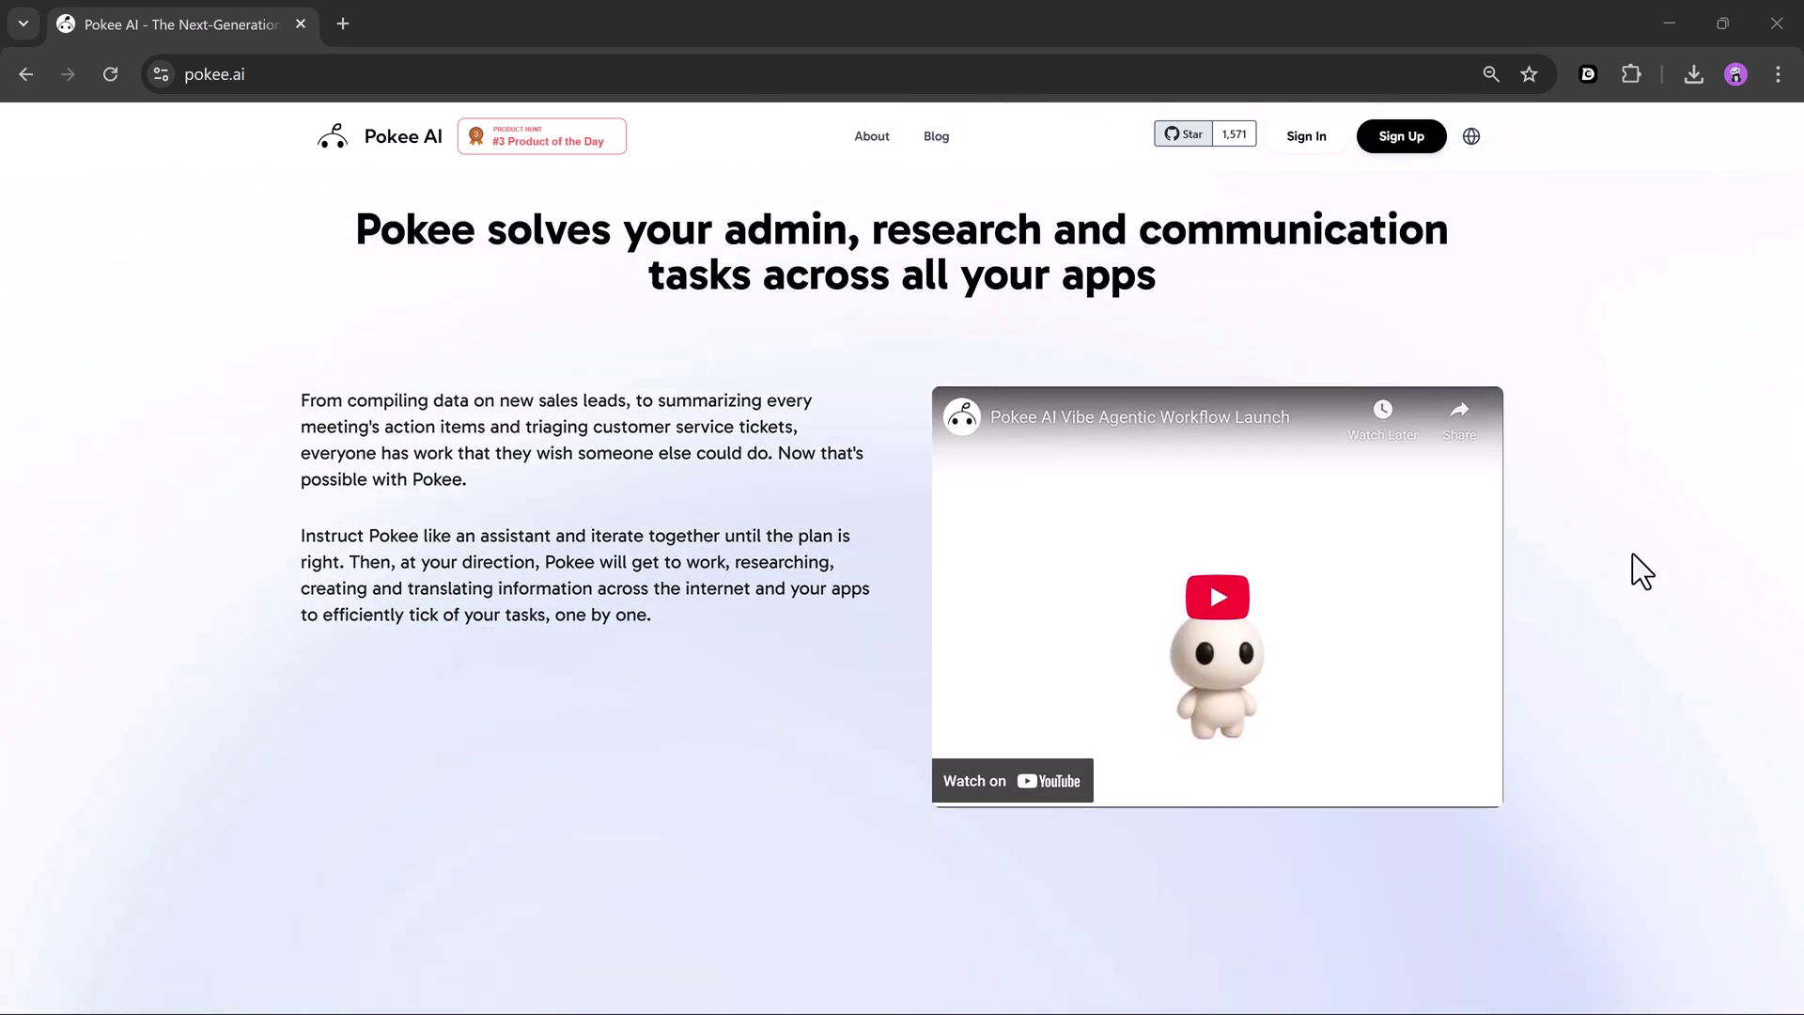